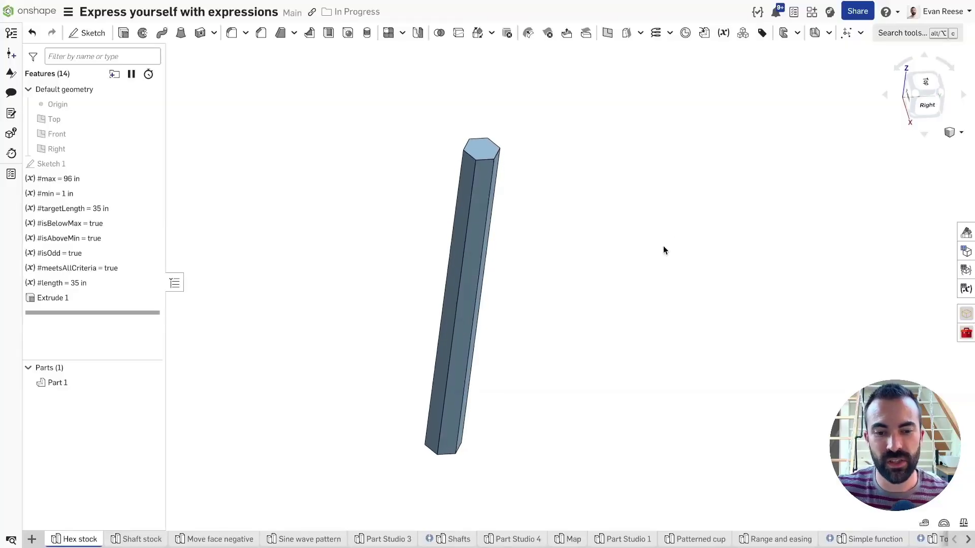
# Open the Shaft stock part studio and widen its configuration table to show the full #max column.
pyautogui.moveTo(435, 102); pyautogui.dragTo(531, 188)
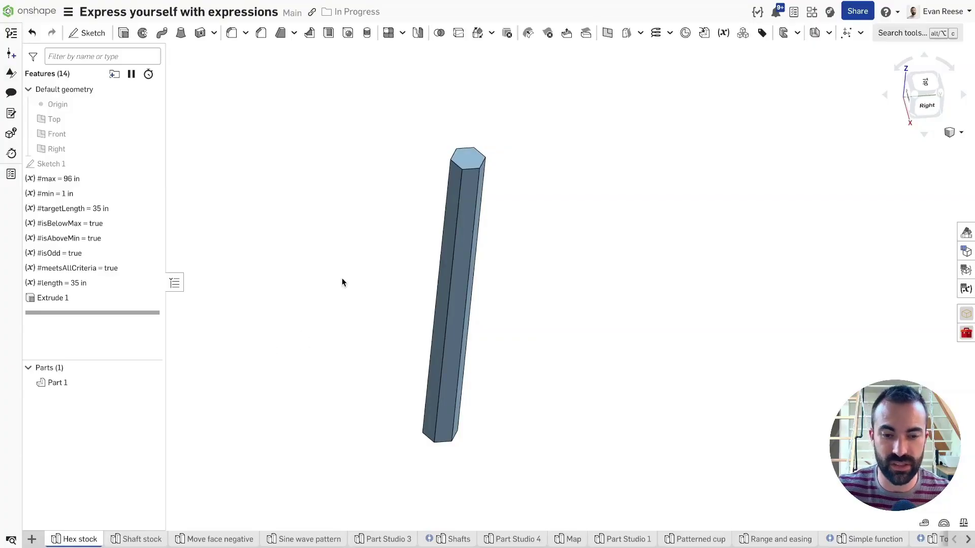
pyautogui.click(135, 540)
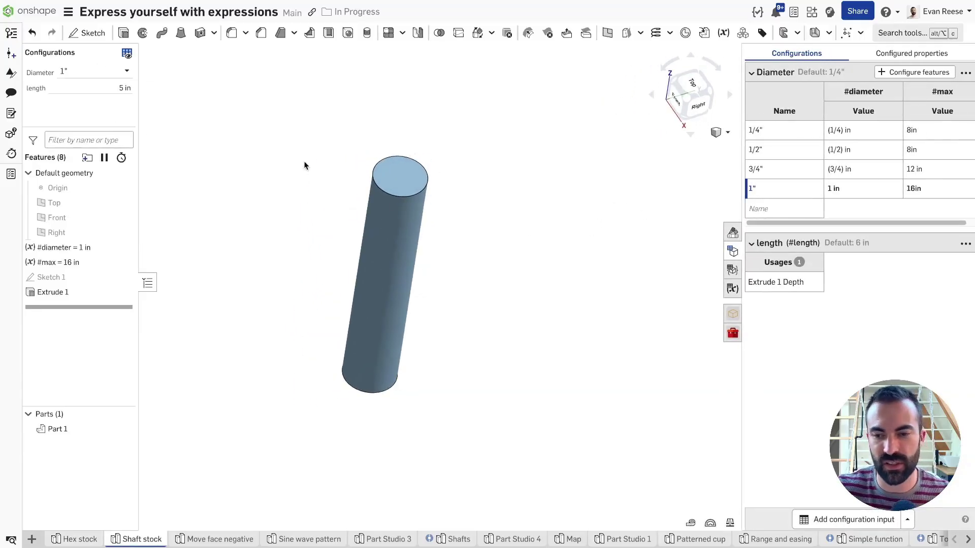
pyautogui.moveTo(741, 213); pyautogui.dragTo(721, 213)
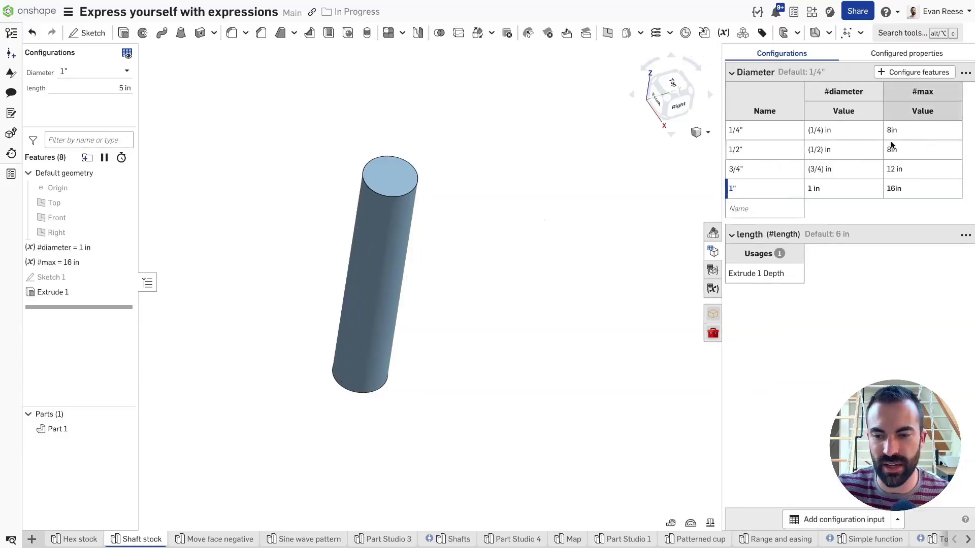
# Try the shaft's Diameter configuration at 1/4", 1/2" and 3/4".
pyautogui.click(97, 71)
pyautogui.click(81, 86)
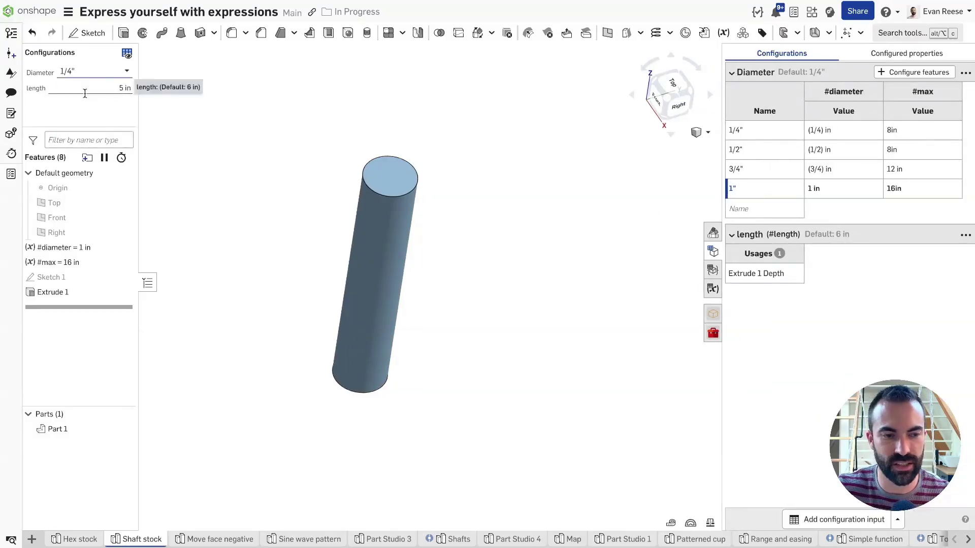
pyautogui.click(101, 71)
pyautogui.click(81, 103)
pyautogui.click(101, 71)
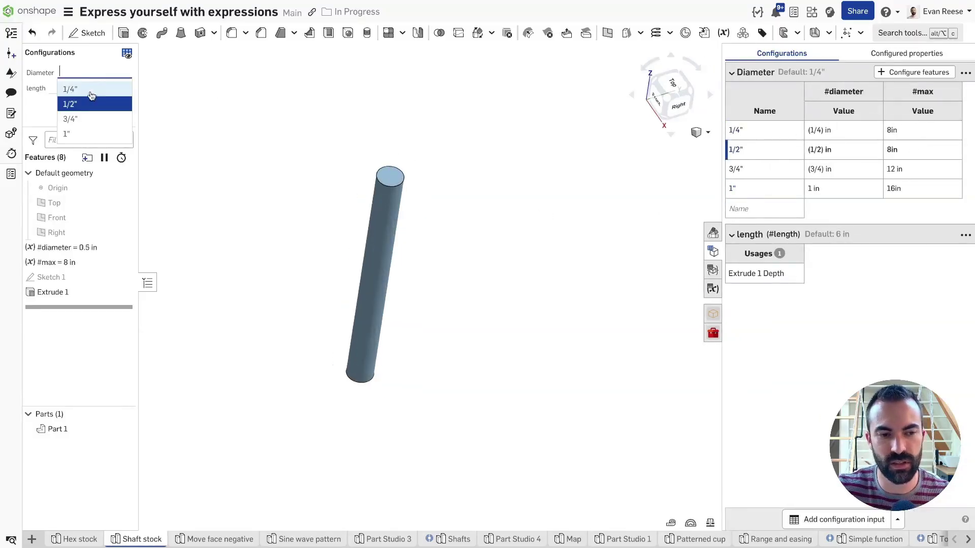
pyautogui.click(81, 119)
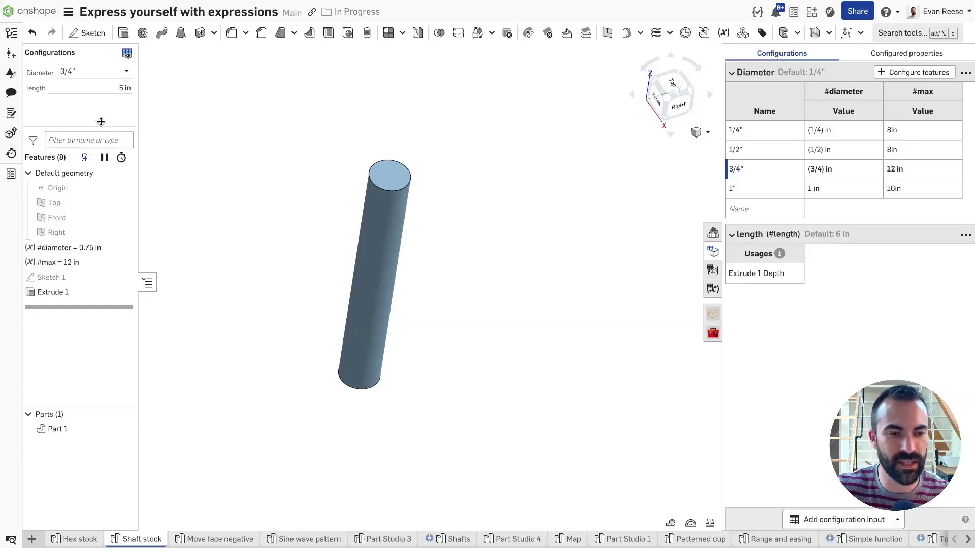
# Increase the shaft's length configuration value to 10.5 in.
pyautogui.click(103, 90)
pyautogui.scroll(10, 104, 90)
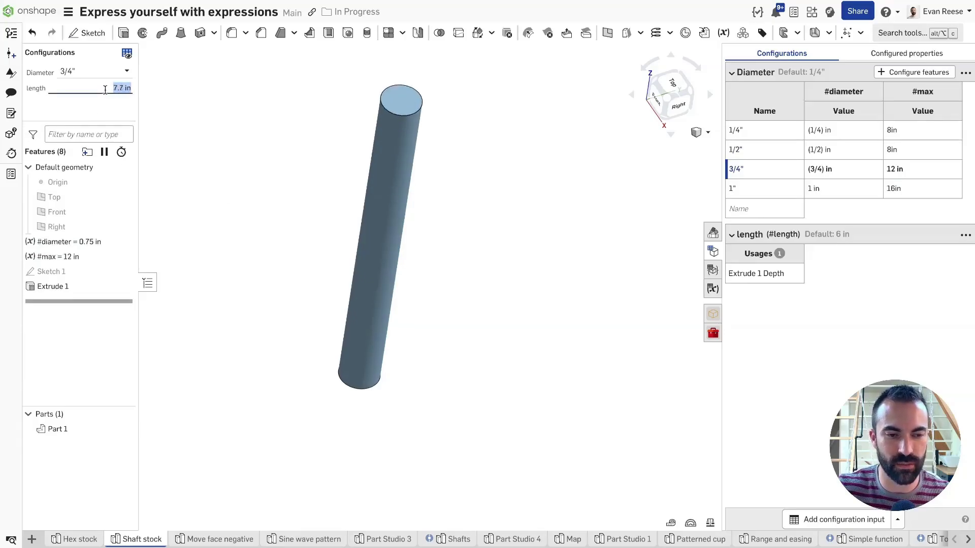
pyautogui.press('f')
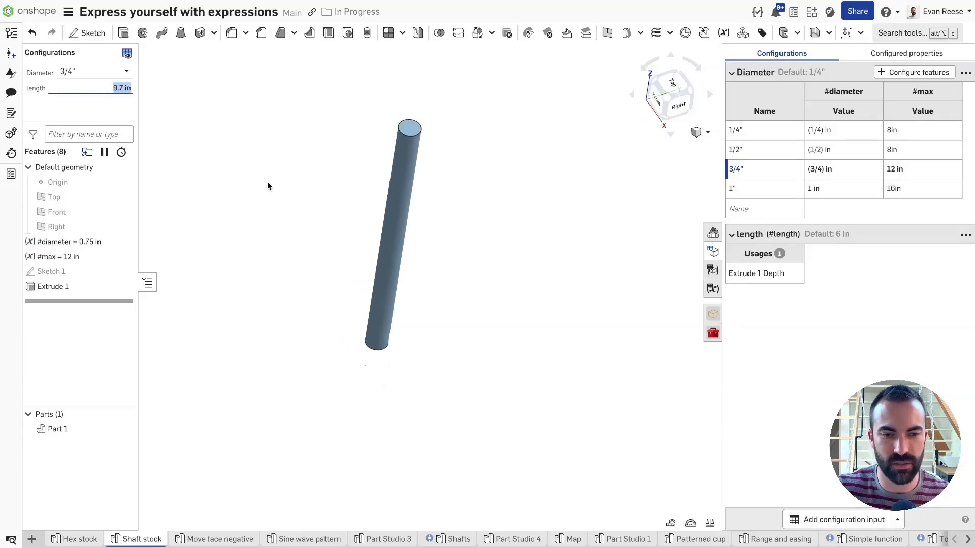
pyautogui.scroll(3, 84, 87)
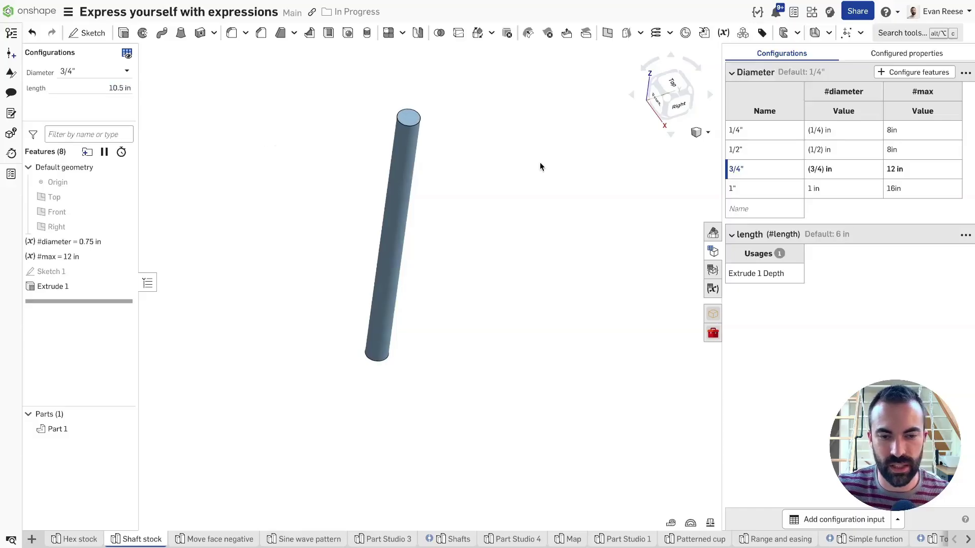
# Inspect the default, minimum and maximum settings of a new length configuration variable, and cancel it.
pyautogui.click(898, 522)
pyautogui.click(817, 489)
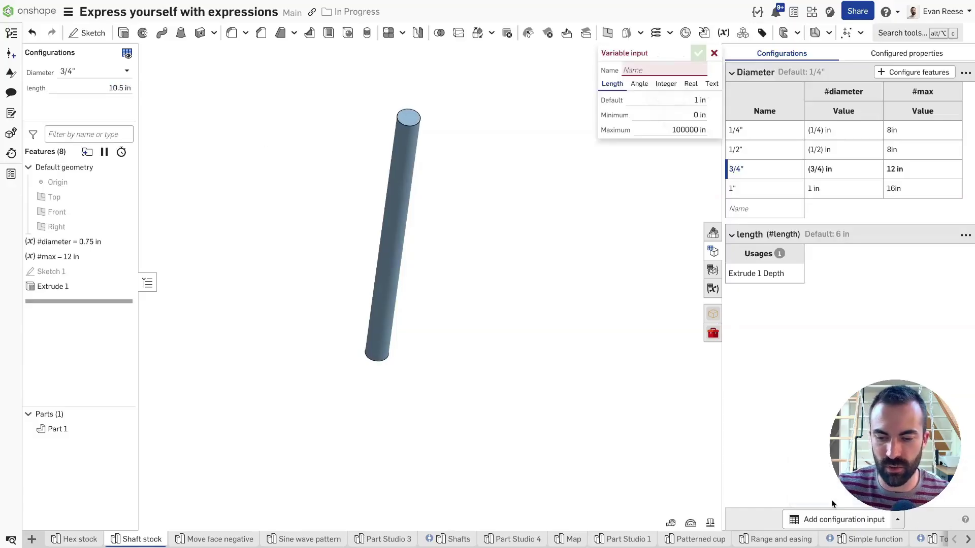
pyautogui.click(665, 99)
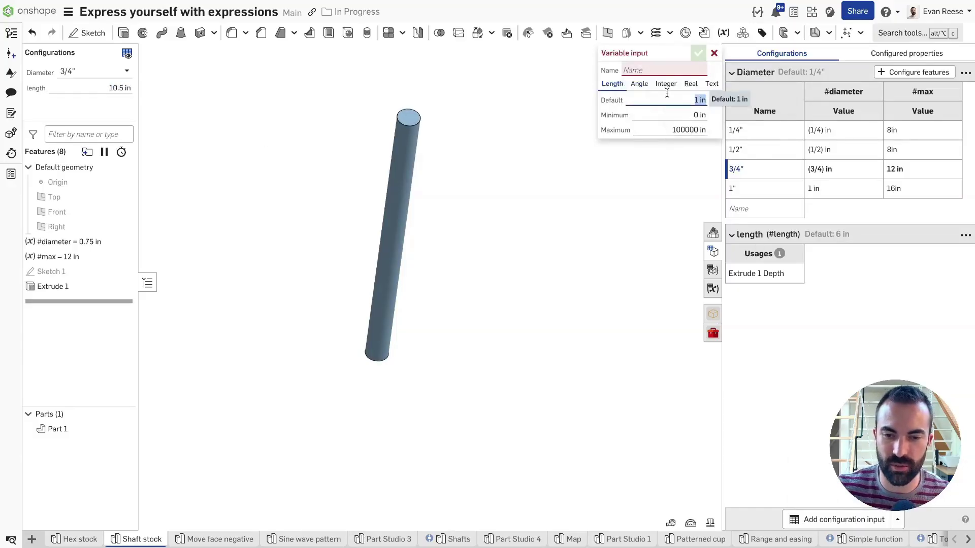
pyautogui.click(659, 114)
pyautogui.click(649, 127)
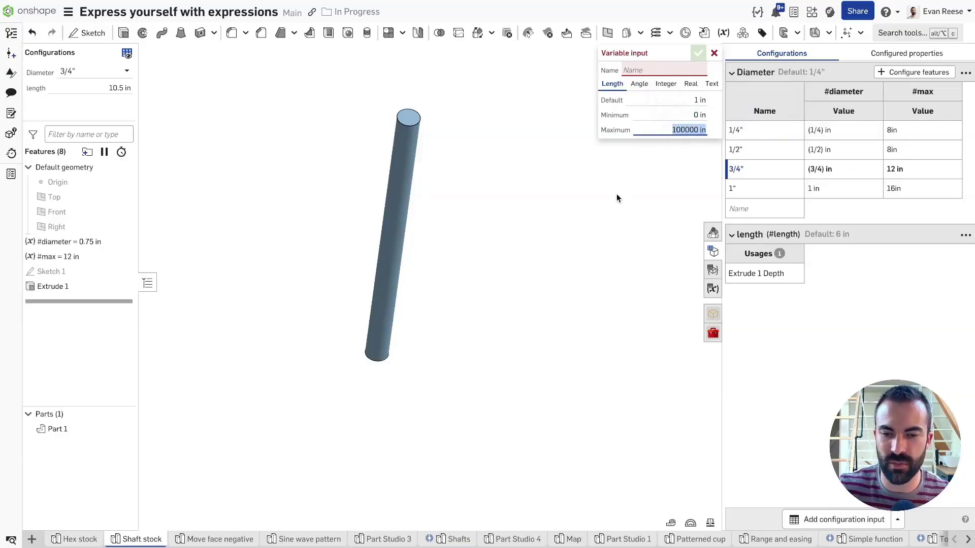
pyautogui.click(713, 54)
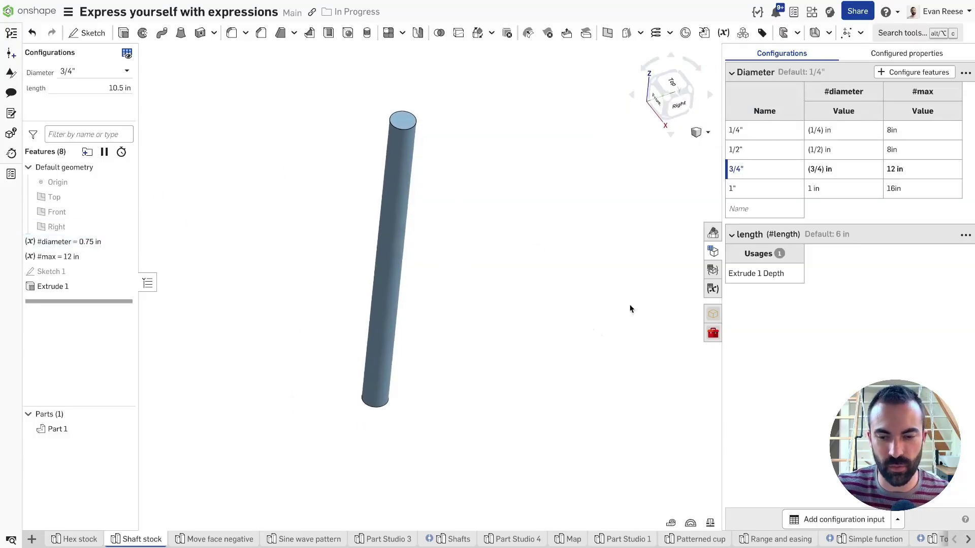
# Close the configuration table and roll the feature list back to just after the #max variable.
pyautogui.click(713, 251)
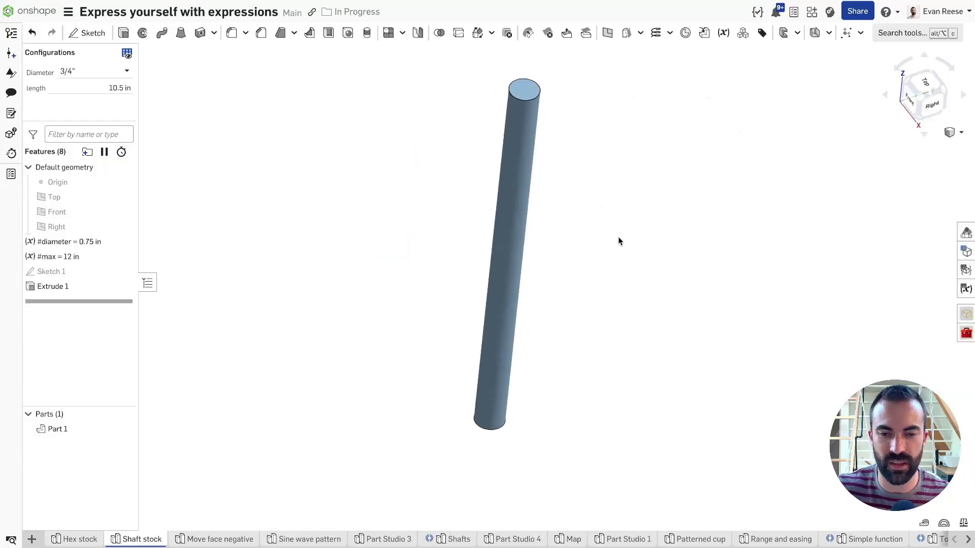
pyautogui.moveTo(618, 241); pyautogui.dragTo(625, 256, button='right')
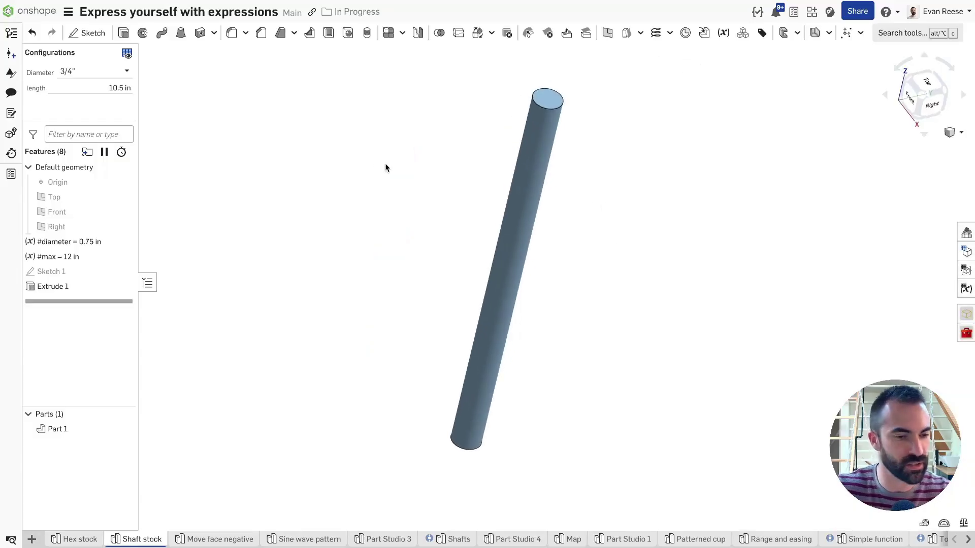
pyautogui.rightClick(67, 258)
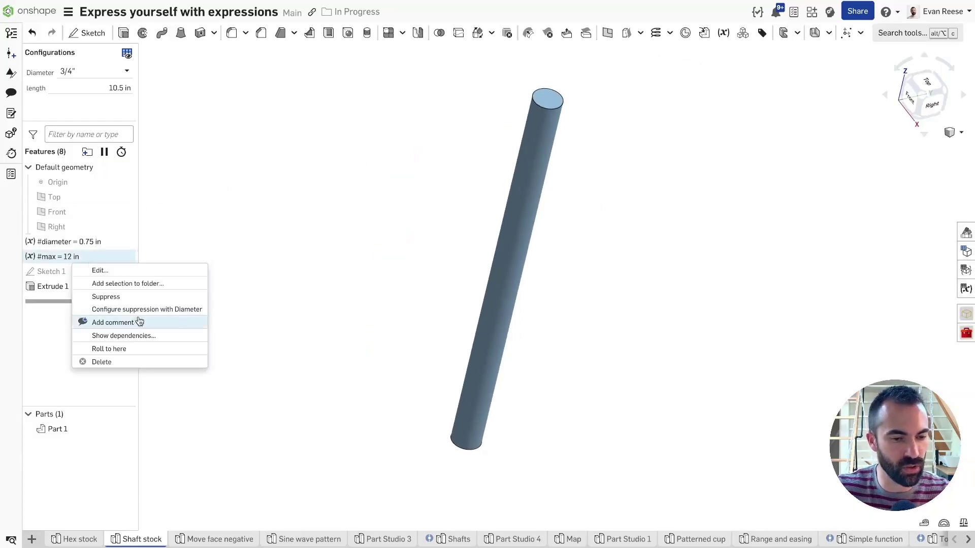
pyautogui.click(108, 349)
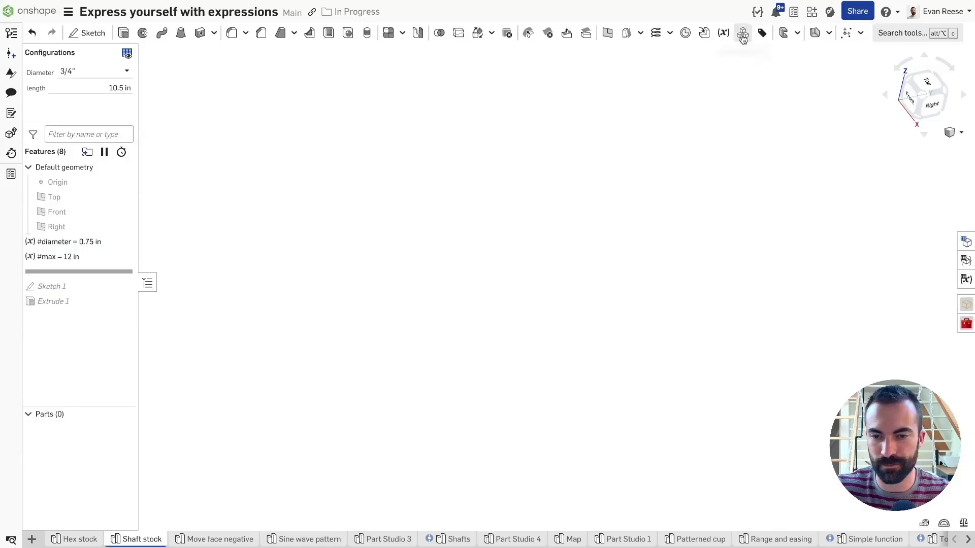
# Add a variable of type Any named isBelowMax with the value #length <= #max.
pyautogui.click(723, 33)
pyautogui.moveTo(426, 109); pyautogui.dragTo(344, 118)
pyautogui.click(337, 93)
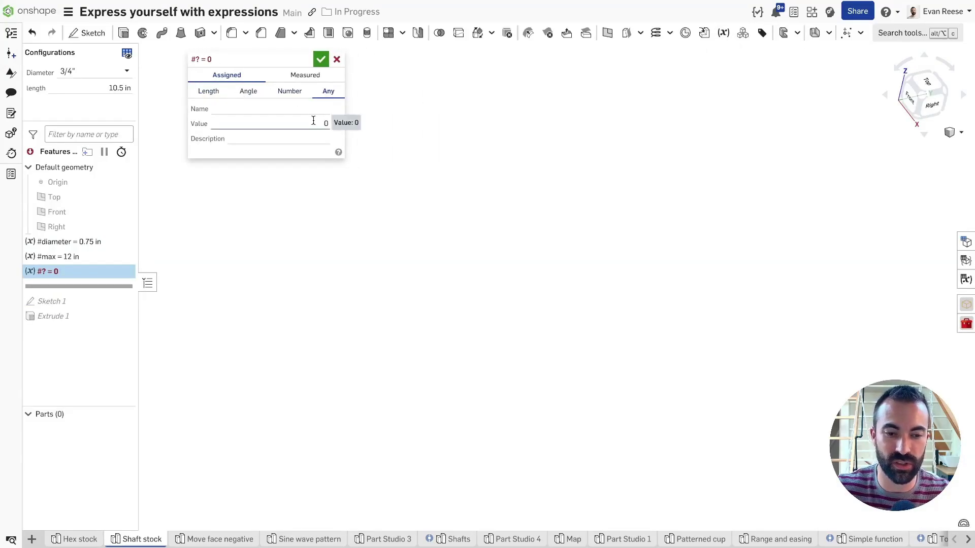
pyautogui.click(247, 104)
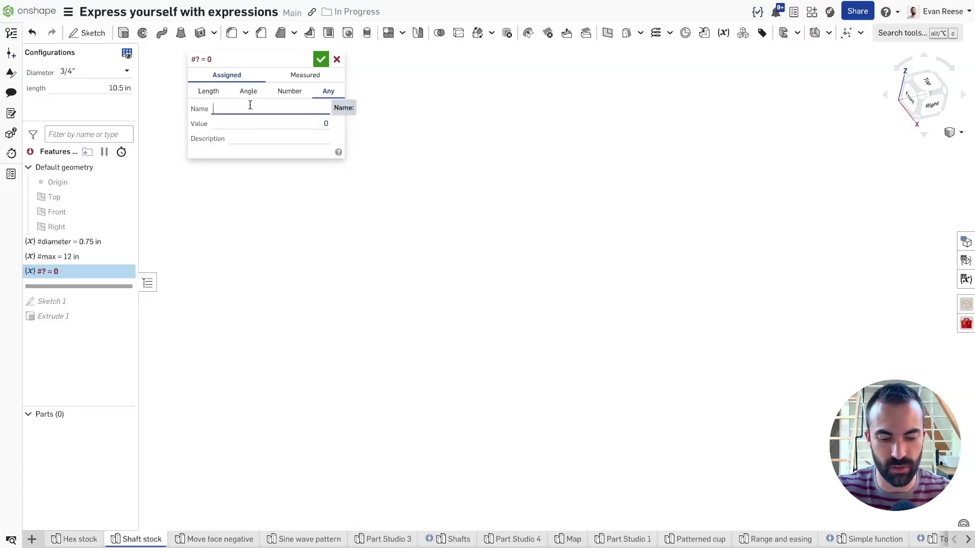
pyautogui.write('isBelowMax')
pyautogui.press('Tab')
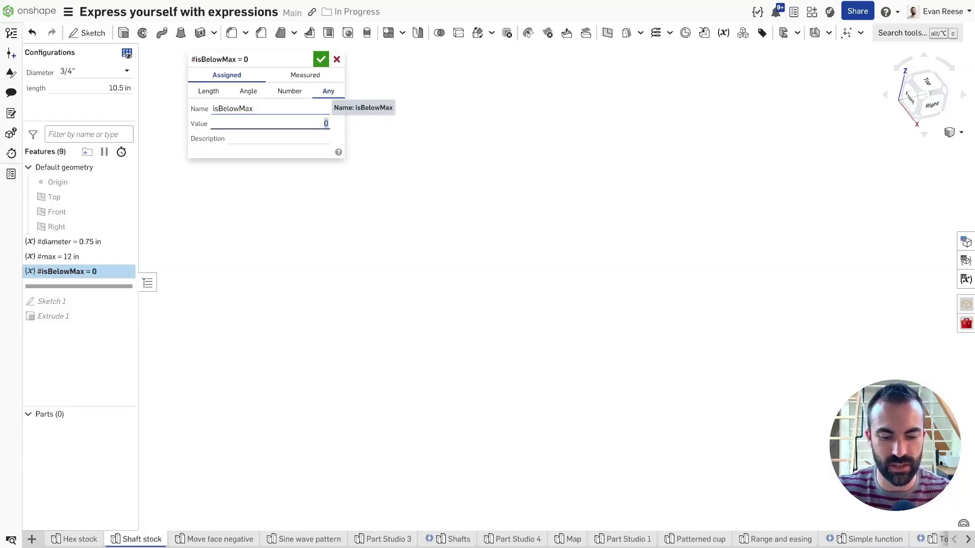
pyautogui.write('#length <=')
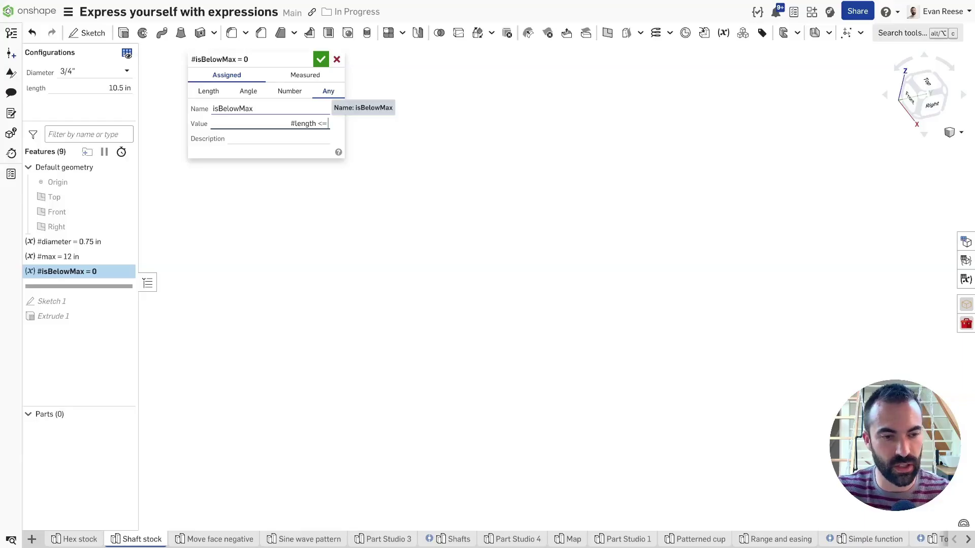
pyautogui.write(' m')
pyautogui.press('Down')
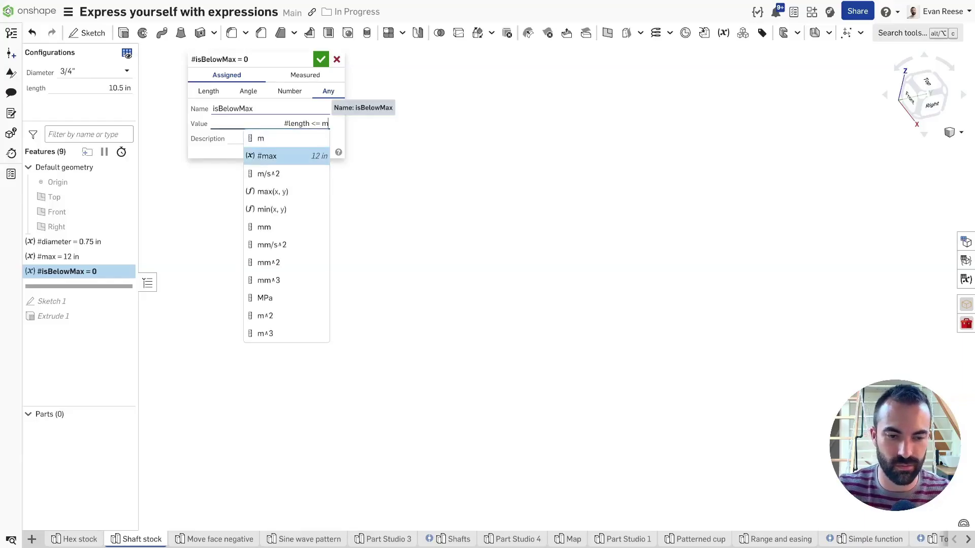
pyautogui.press('Return')
pyautogui.click(358, 121)
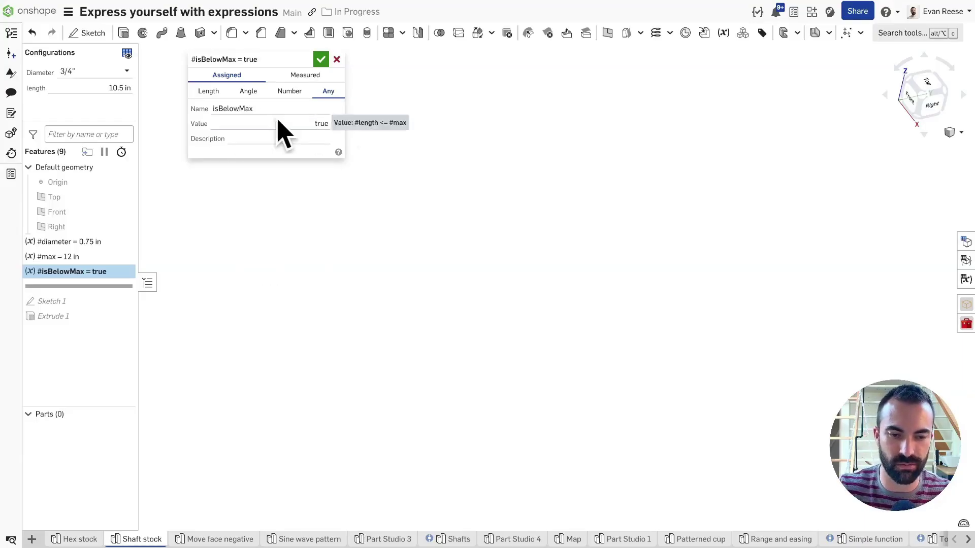
# Review the isBelowMax expression #length <= #max, re-entering the equals sign of its comparison operator.
pyautogui.click(302, 128)
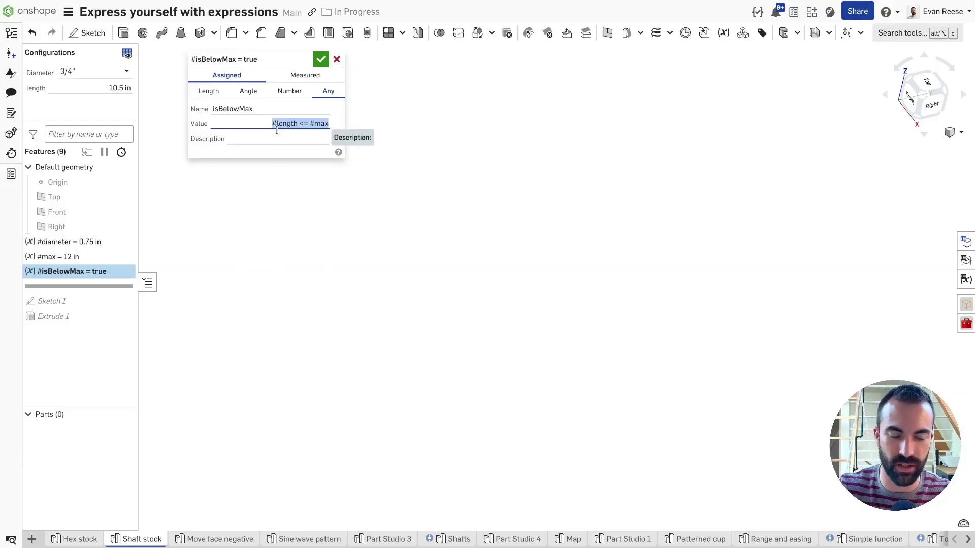
pyautogui.click(308, 125)
pyautogui.press('BackSpace')
pyautogui.write('=')
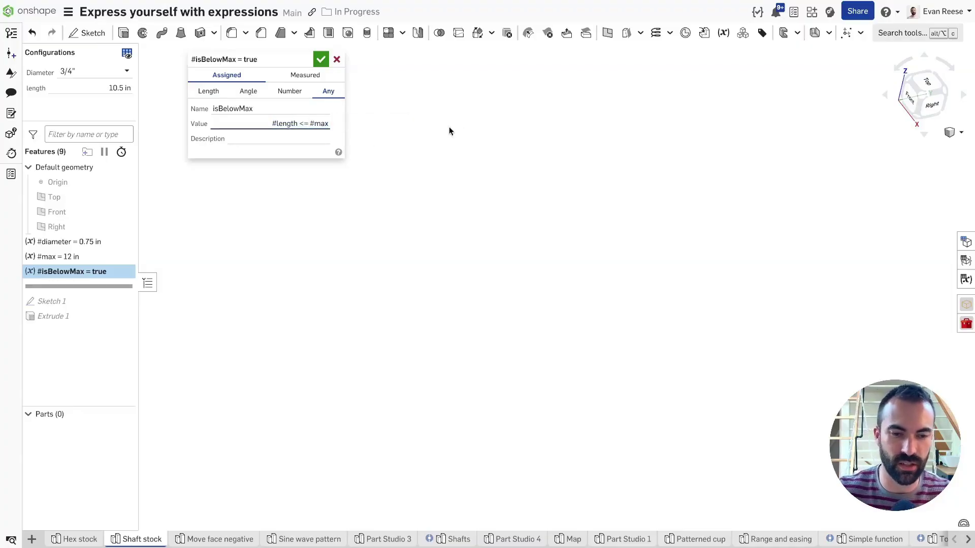
pyautogui.tripleClick(303, 126)
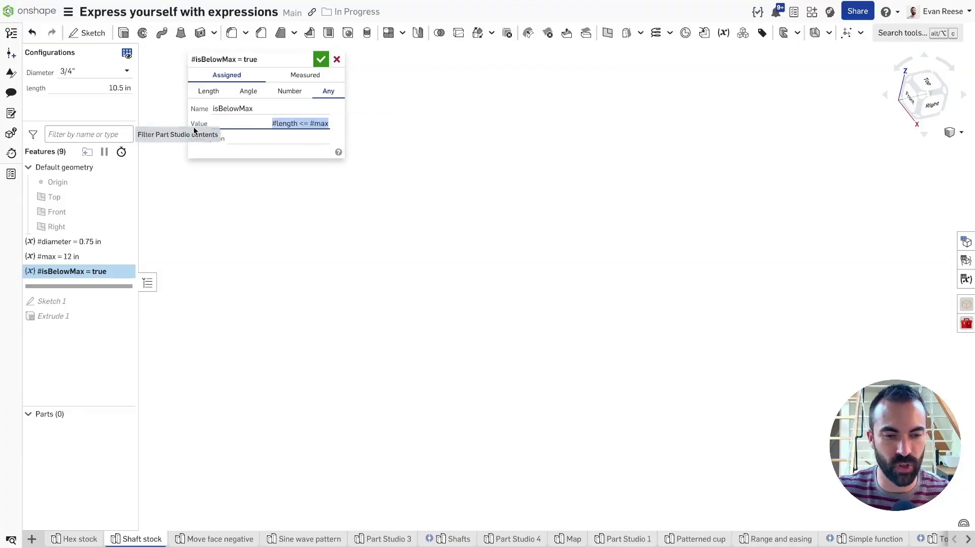
pyautogui.click(483, 144)
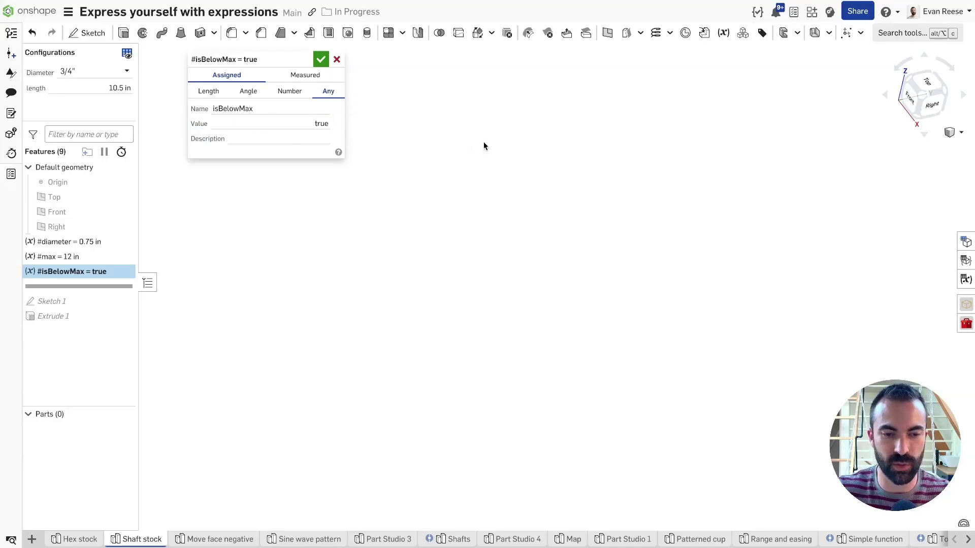
pyautogui.click(292, 119)
pyautogui.click(486, 126)
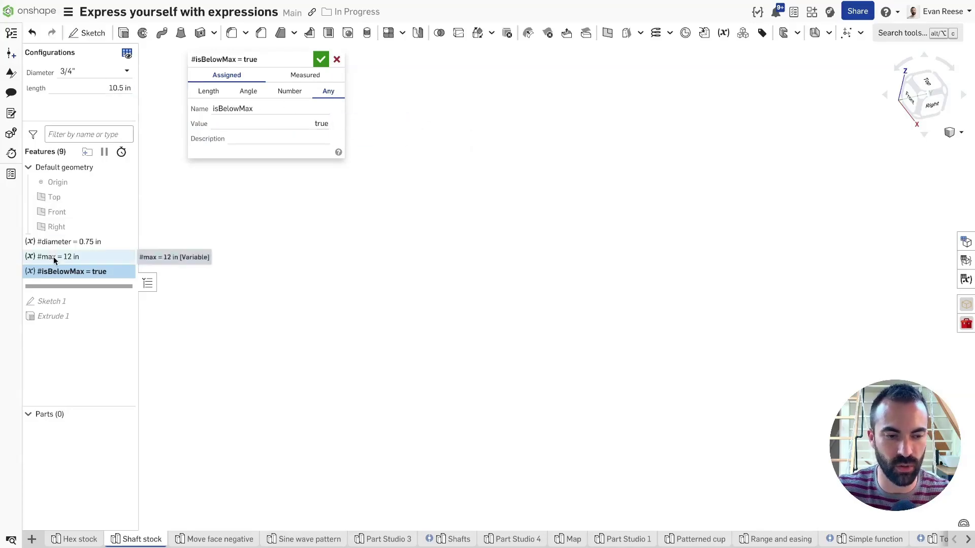
# Test isBelowMax by switching the Diameter configuration to 1/4" and 1".
pyautogui.click(101, 88)
pyautogui.click(102, 73)
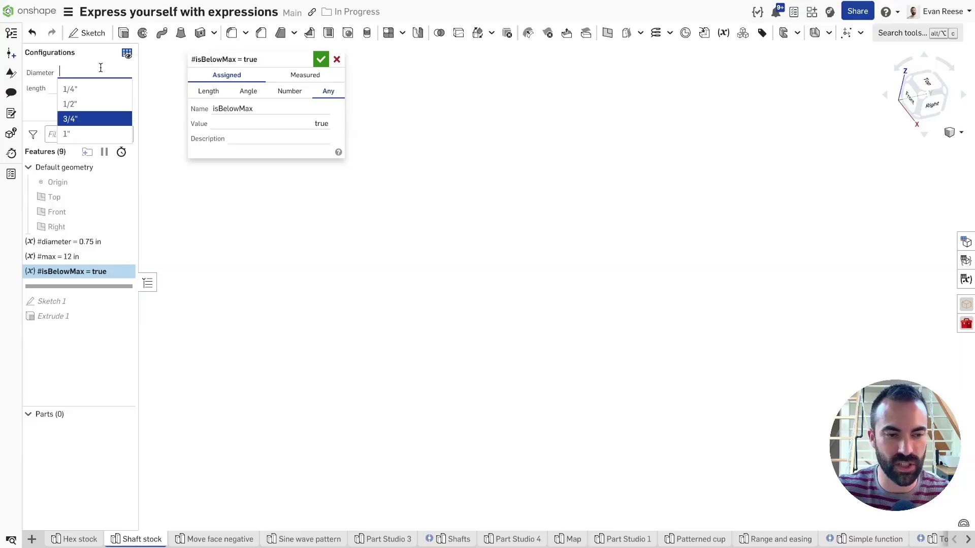
pyautogui.click(68, 87)
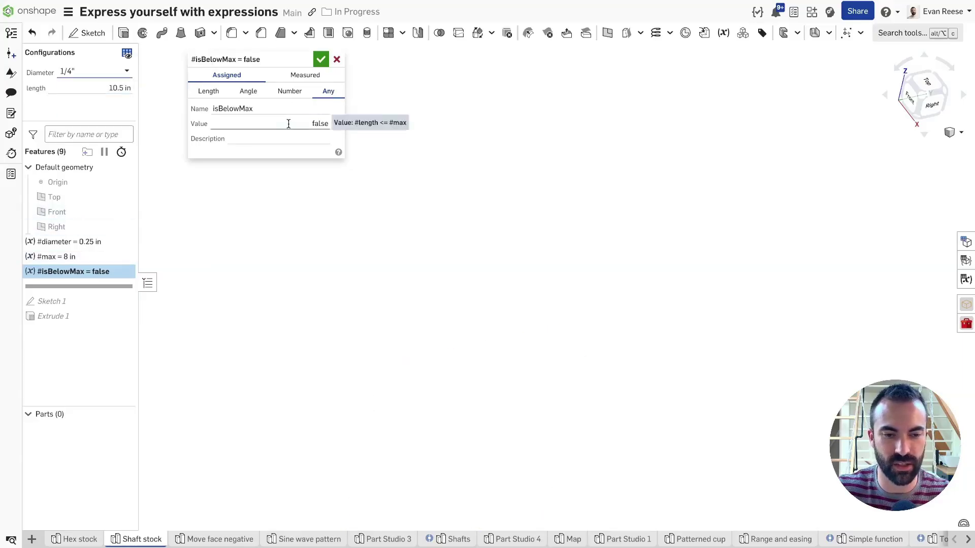
pyautogui.click(100, 71)
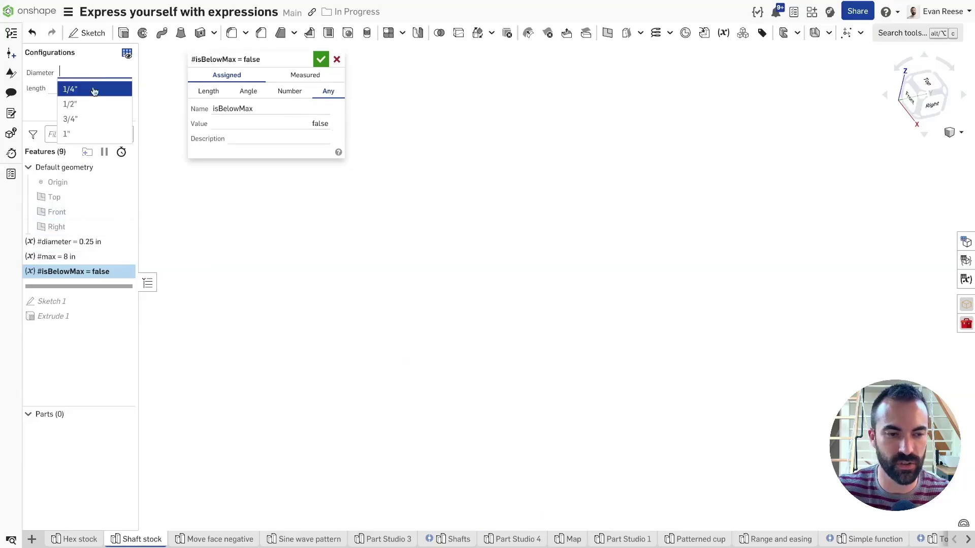
pyautogui.click(85, 135)
# Test isBelowMax with length configuration values of 13 in and 18 in, and accept the variable.
pyautogui.click(89, 88)
pyautogui.press('Up')
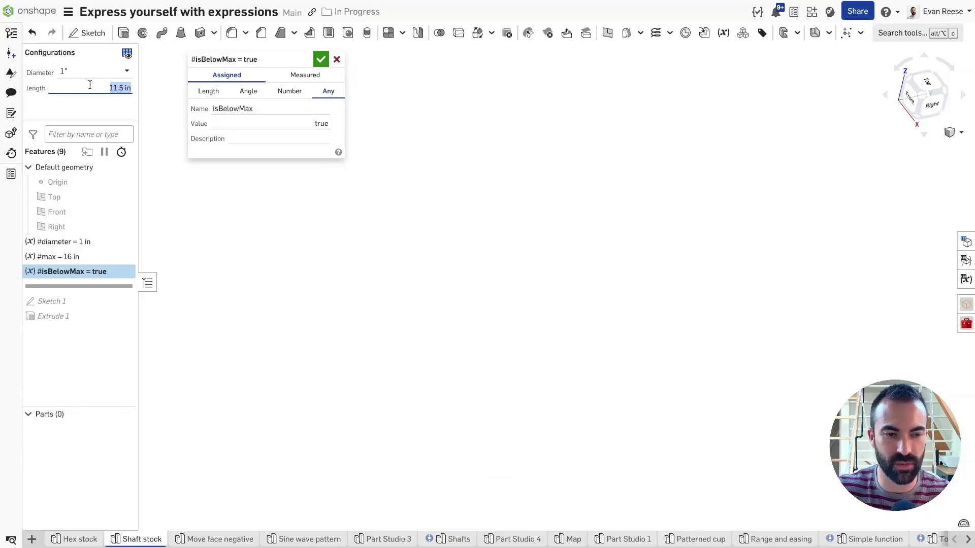
pyautogui.write('13')
pyautogui.press('Return')
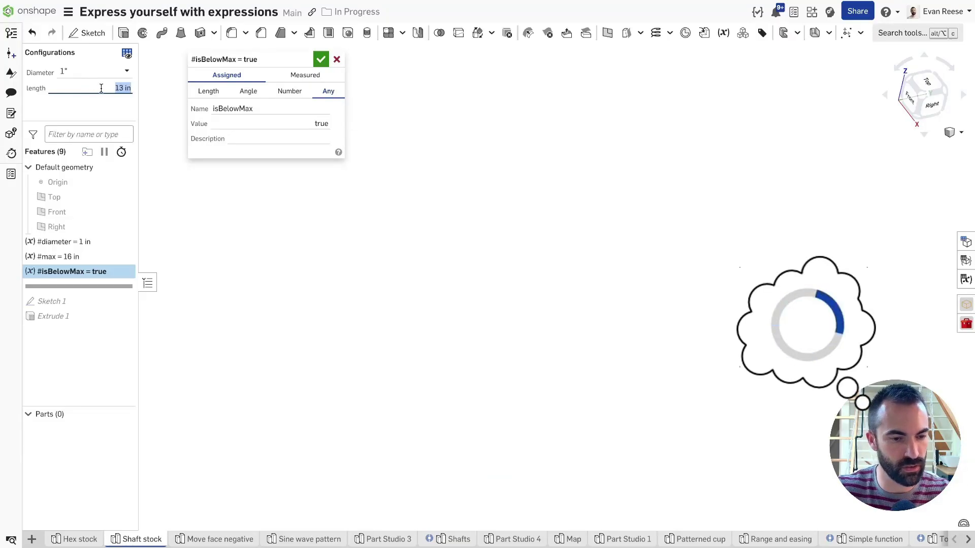
pyautogui.write('18')
pyautogui.press('Return')
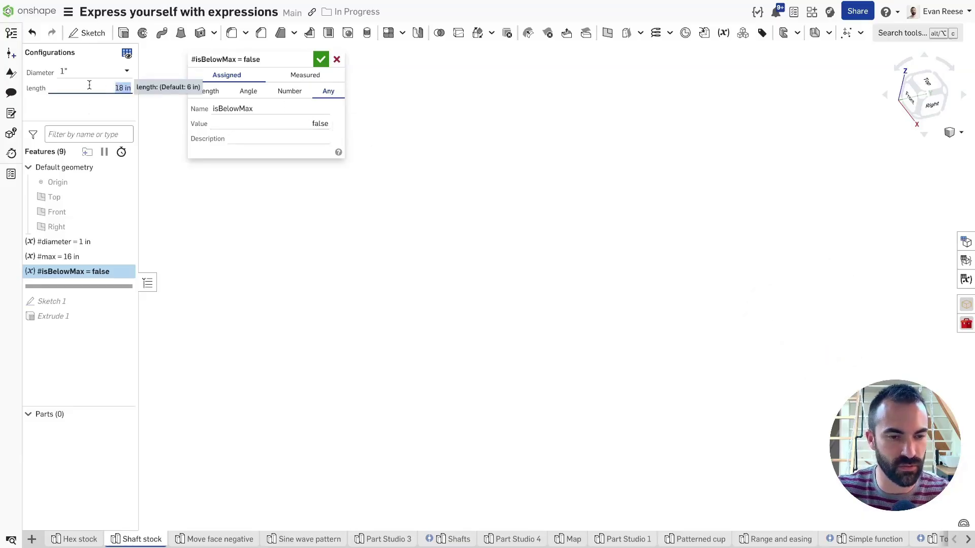
pyautogui.click(321, 59)
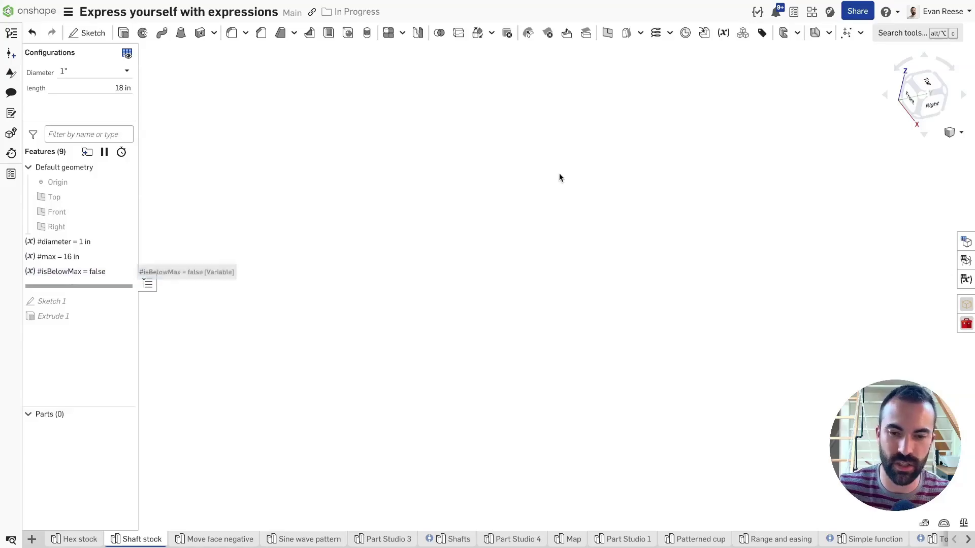
# Start a new variable in the Shaft stock part studio and name it isWholeNumber.
pyautogui.click(723, 33)
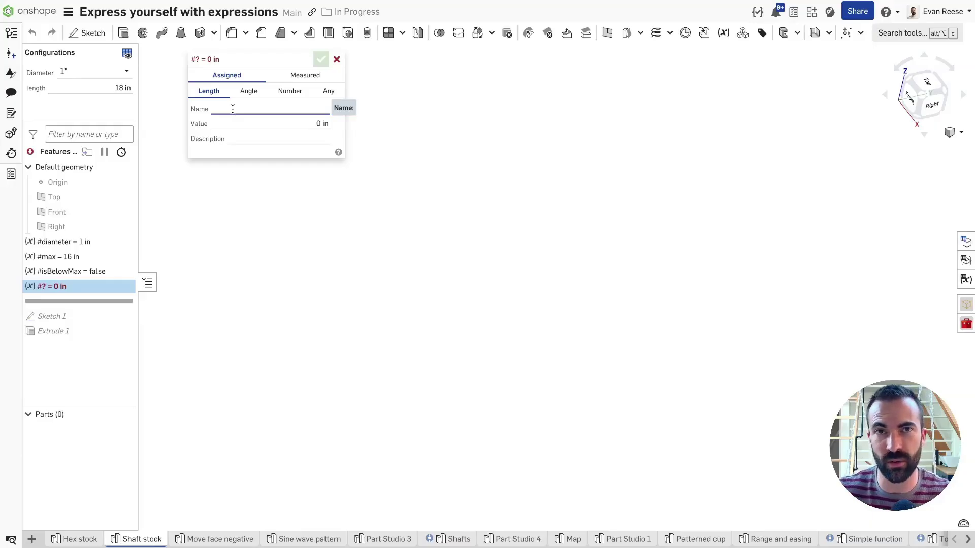
pyautogui.write('isl')
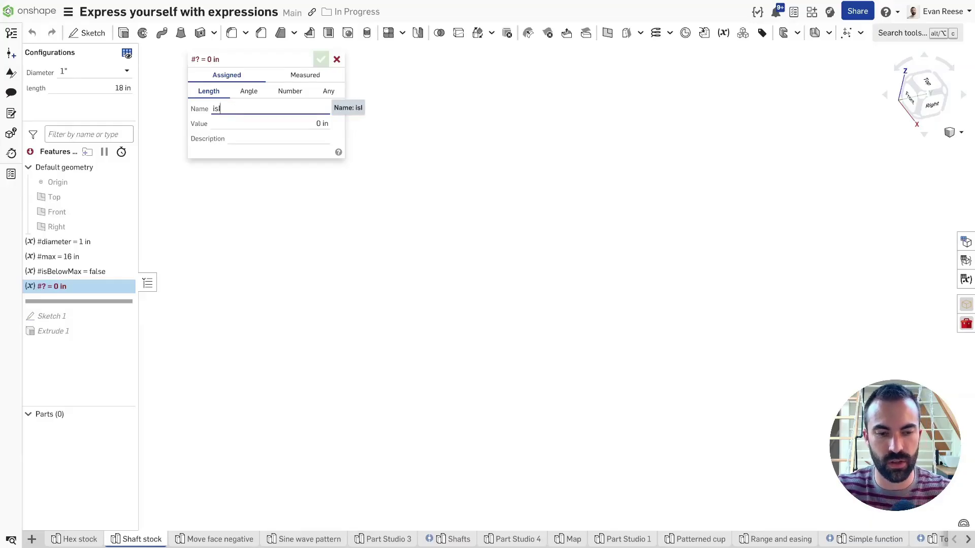
pyautogui.write('WholeNumber')
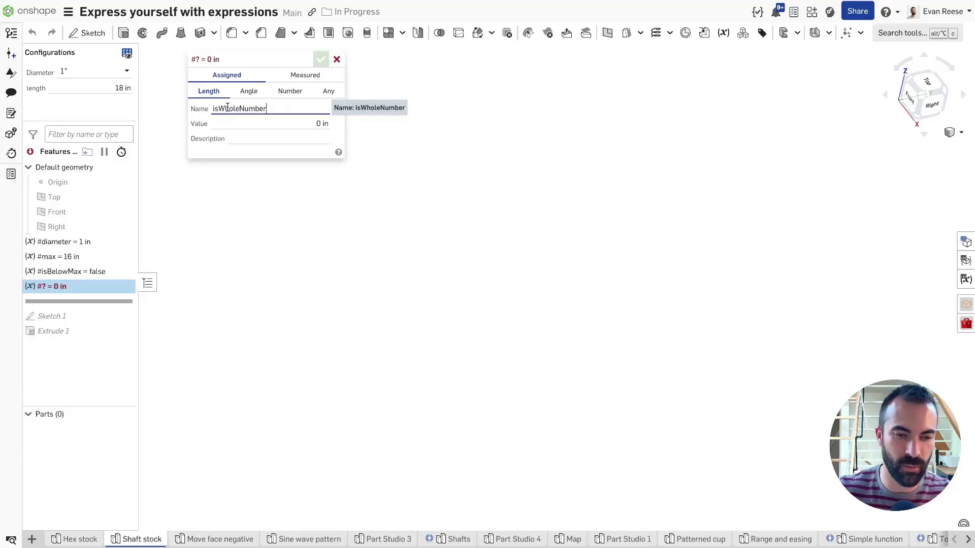
# Try to give isWholeNumber the comparison #length > 0 as a Length-type value.
pyautogui.click(329, 92)
pyautogui.click(204, 94)
pyautogui.write('#length > 0')
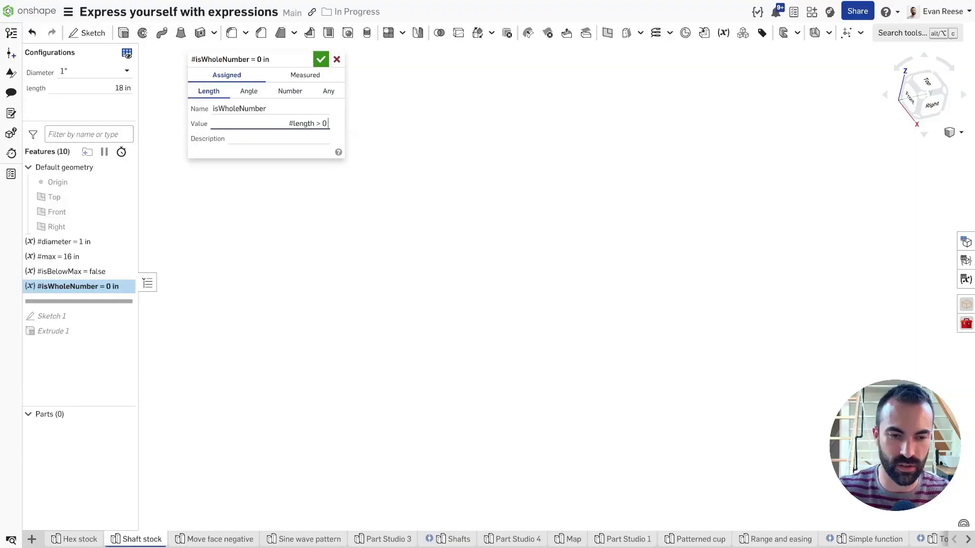
pyautogui.press('Return')
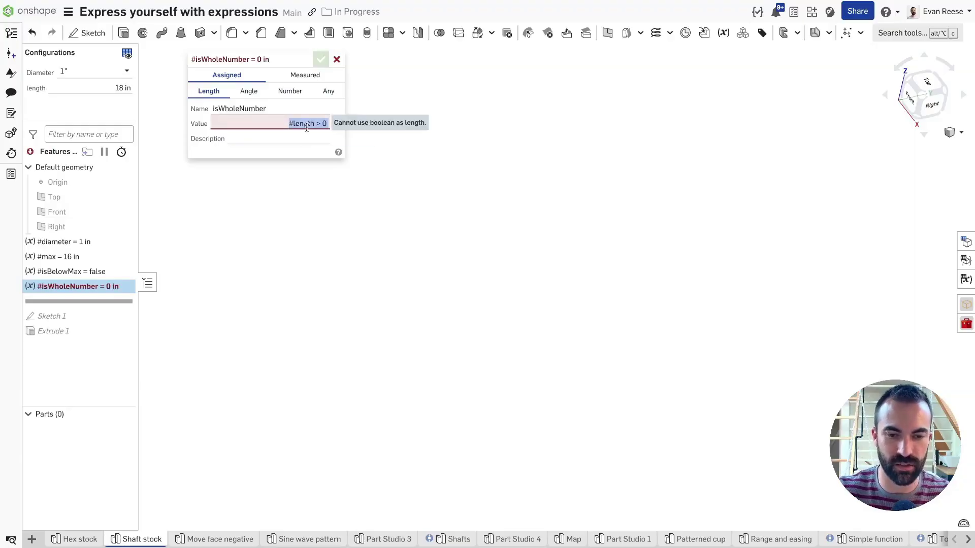
pyautogui.press('BackSpace')
# Switch isWholeNumber to type Any and set its value to isInteger(#length).
pyautogui.click(330, 92)
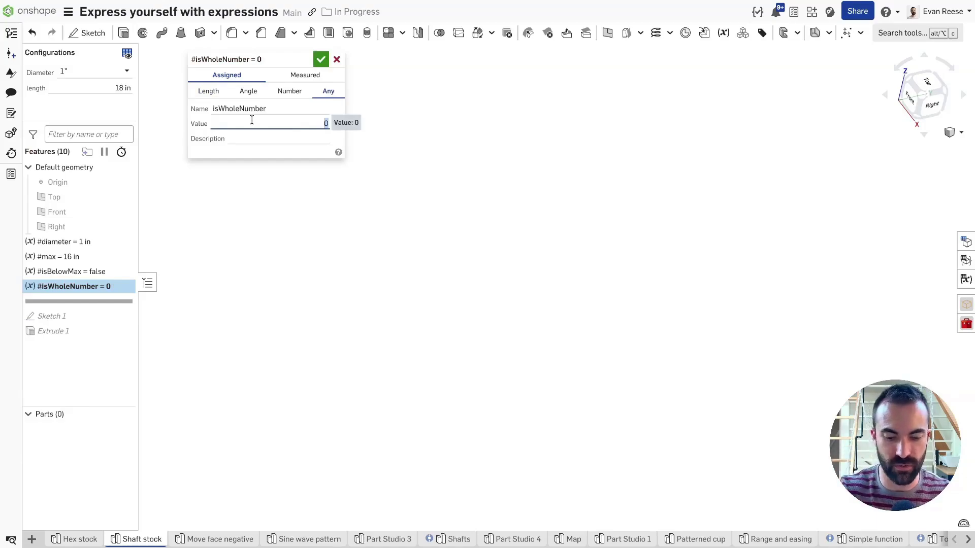
pyautogui.write('in')
pyautogui.write('i')
pyautogui.press('BackSpace')
pyautogui.press('BackSpace')
pyautogui.write('si')
pyautogui.press('Return')
pyautogui.write('le')
pyautogui.press('Return')
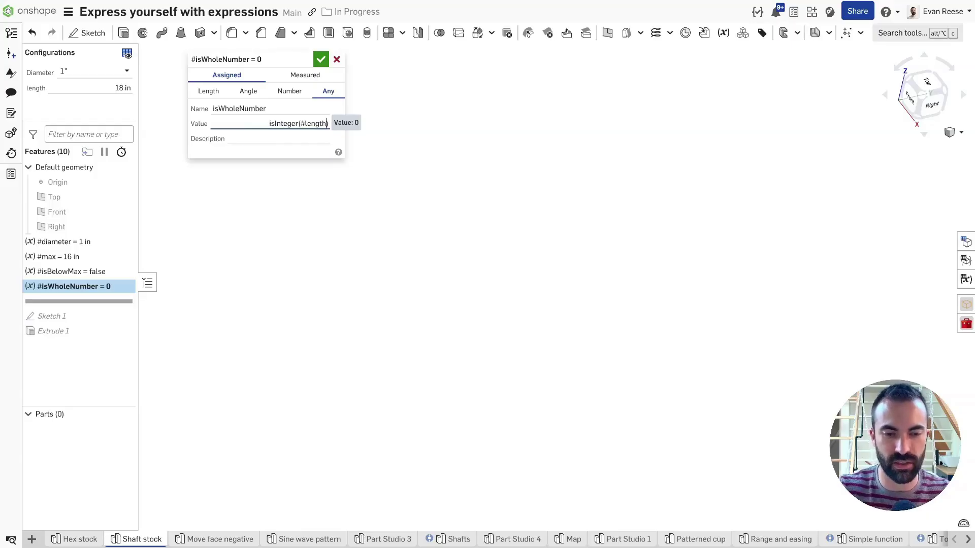
pyautogui.press('Return')
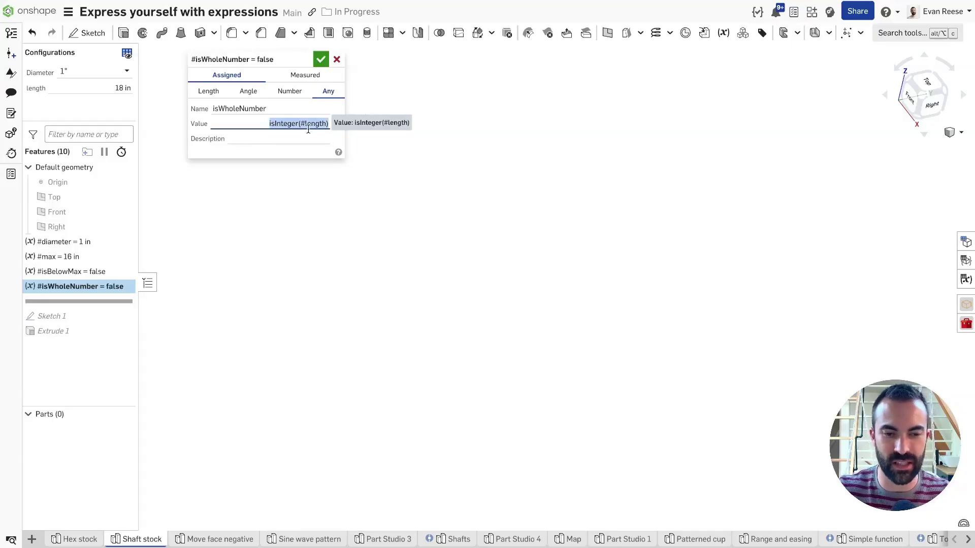
# Make the isWholeNumber expression unitless by changing its value to isInteger(#length/in).
pyautogui.click(96, 85)
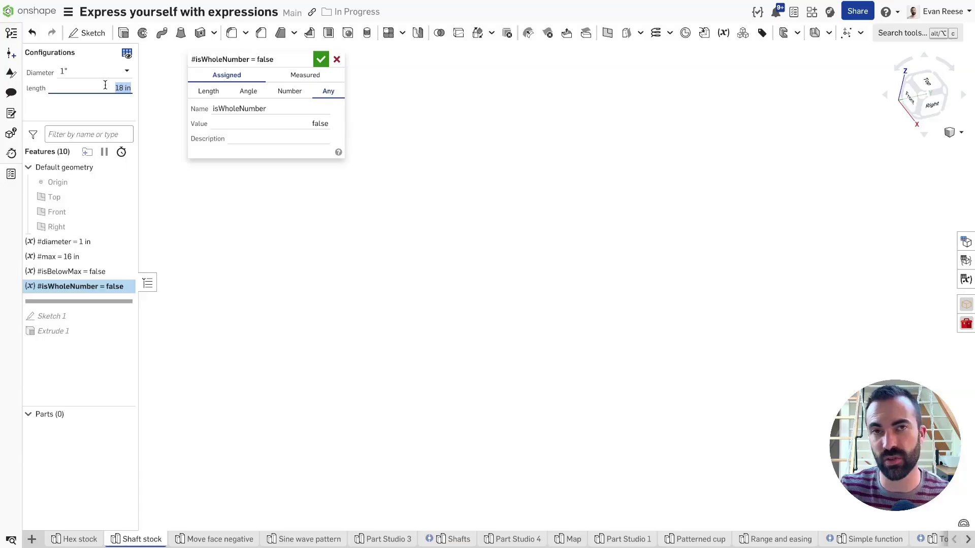
pyautogui.click(260, 120)
pyautogui.press('End')
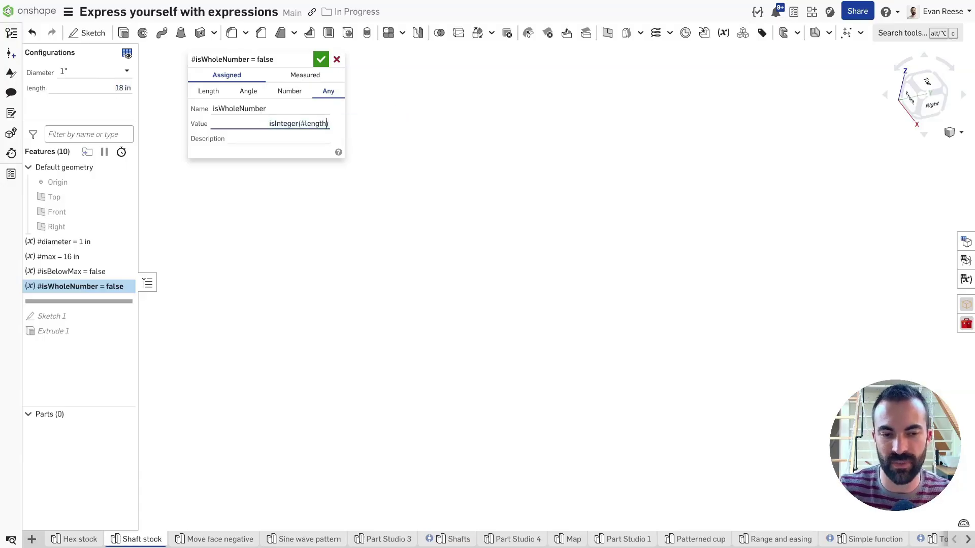
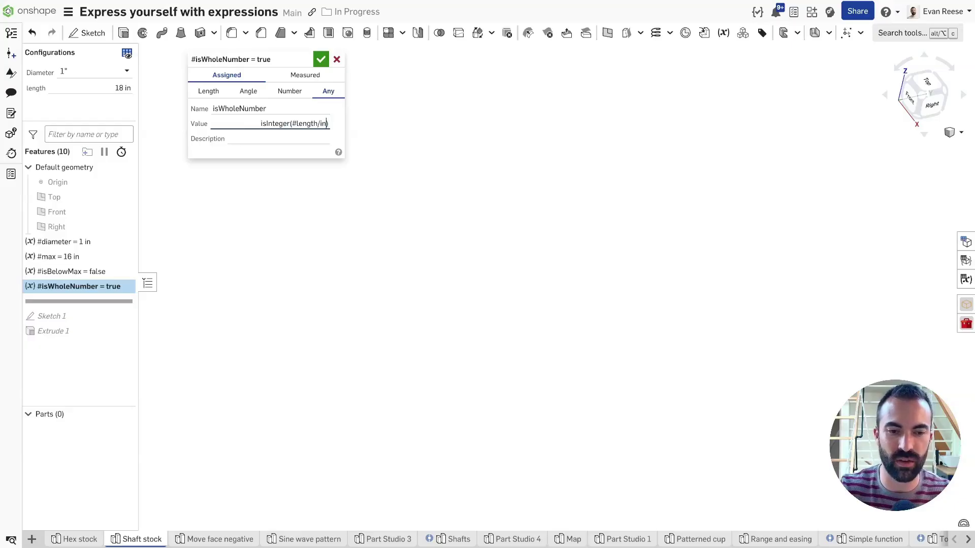
# Replace the argument inside isInteger with the roundToPrecision function applied to #length/in.
pyautogui.hotkey('shift', 'Left')
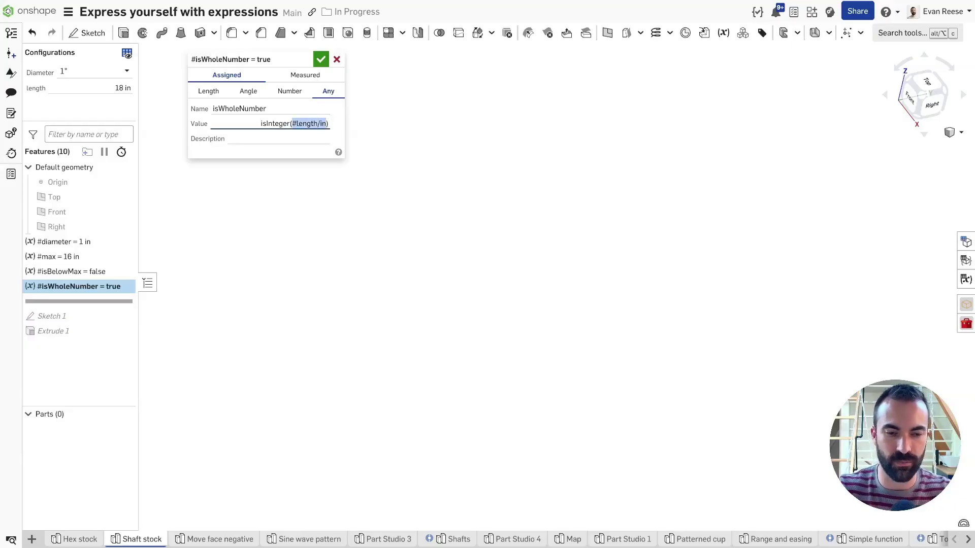
pyautogui.press('BackSpace')
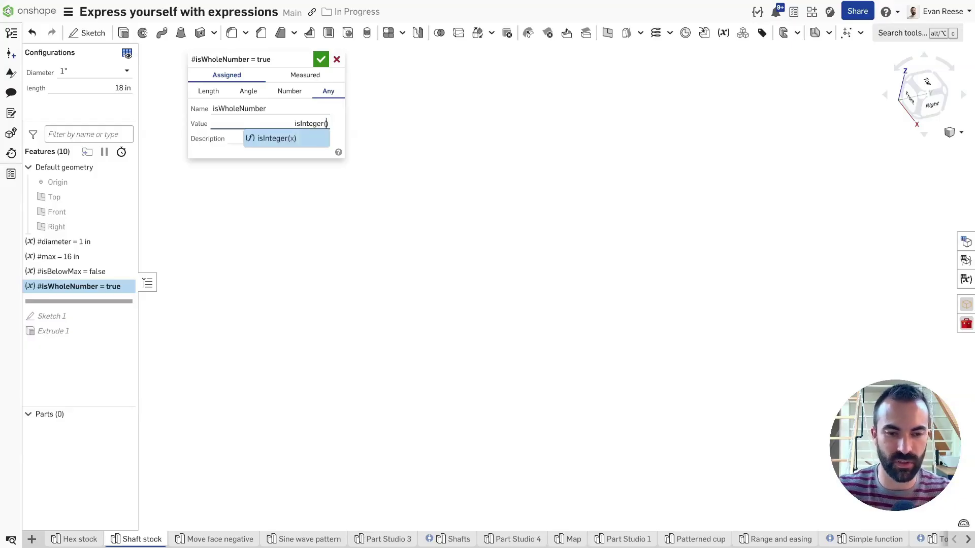
pyautogui.write('round')
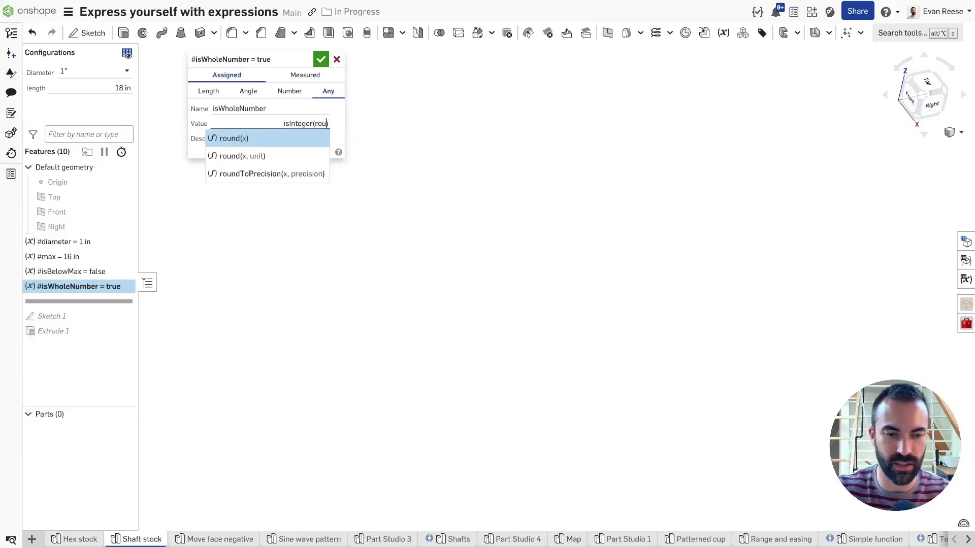
pyautogui.press('Down')
pyautogui.press('Down')
pyautogui.press('Return')
pyautogui.write('#length/in')
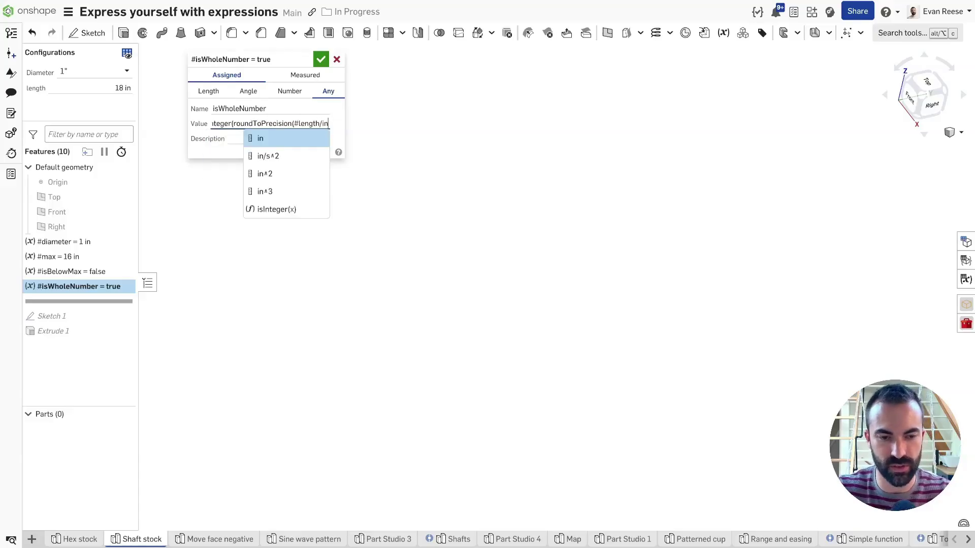
pyautogui.press('Right')
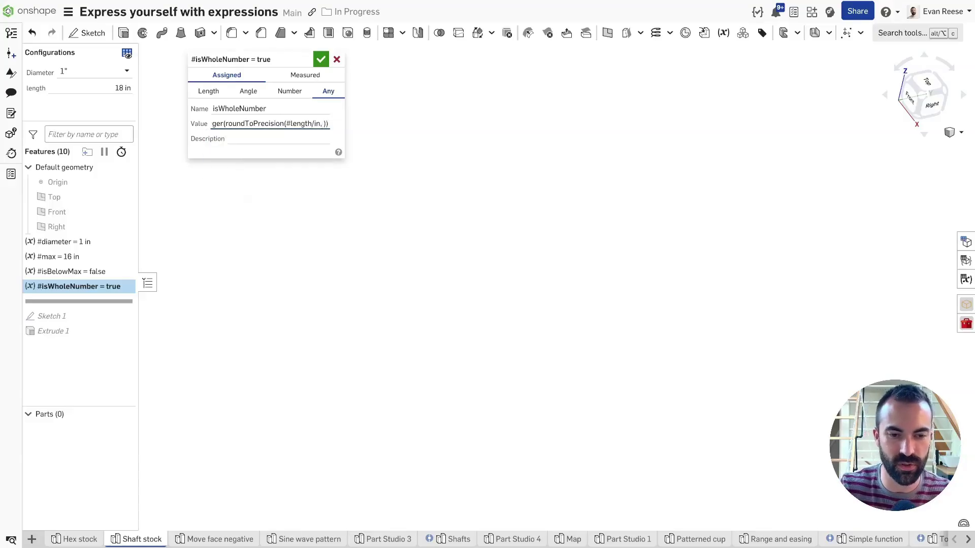
# Set the precision argument of roundToPrecision to 6 and accept the isWholeNumber variable.
pyautogui.press('Left')
pyautogui.hotkey('shift', 'Left')
pyautogui.hotkey('shift', 'Left')
pyautogui.hotkey('shift', 'Left')
pyautogui.hotkey('shift', 'Left')
pyautogui.hotkey('shift', 'Left')
pyautogui.hotkey('shift', 'Left')
pyautogui.hotkey('shift', 'Left')
pyautogui.hotkey('shift', 'Left')
pyautogui.hotkey('shift', 'Left')
pyautogui.hotkey('shift', 'Left')
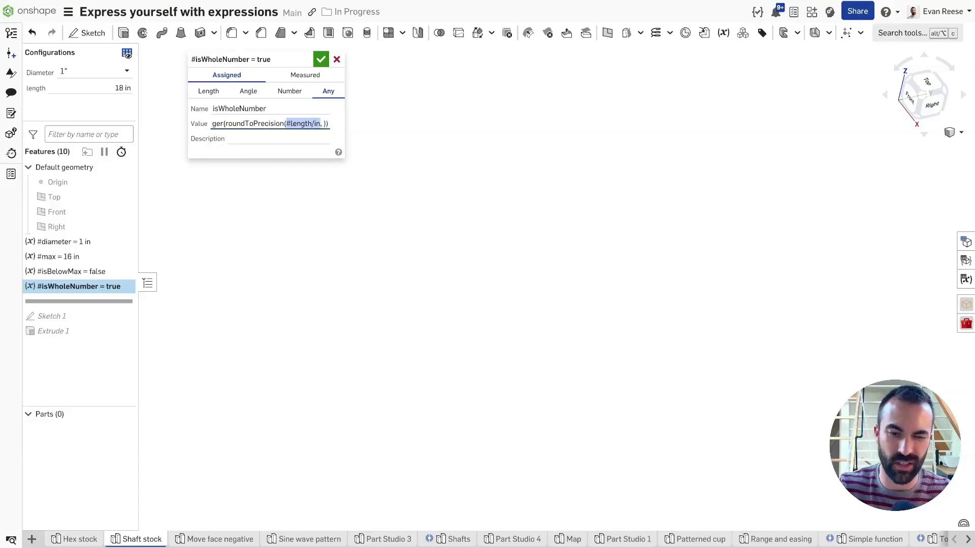
pyautogui.press('Right')
pyautogui.press('Right')
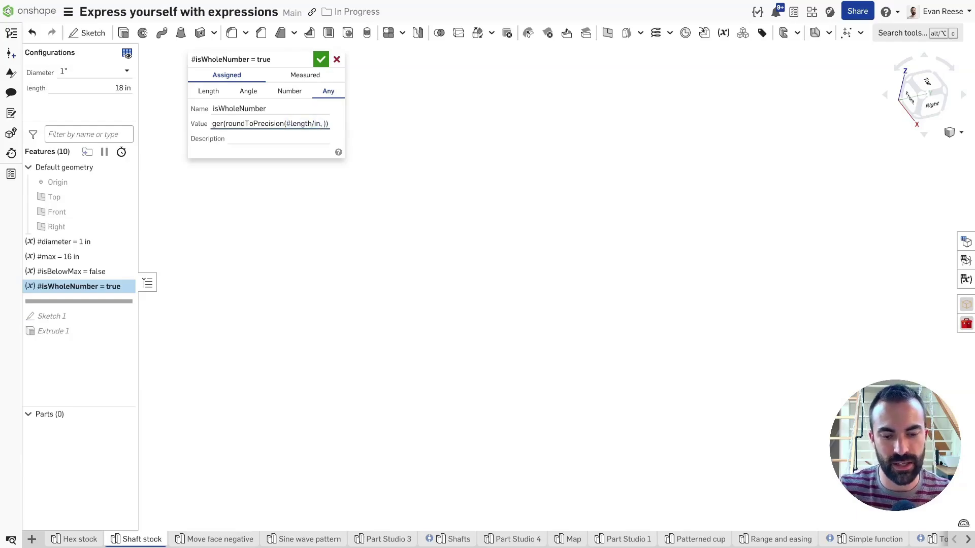
pyautogui.write('6')
pyautogui.press('Return')
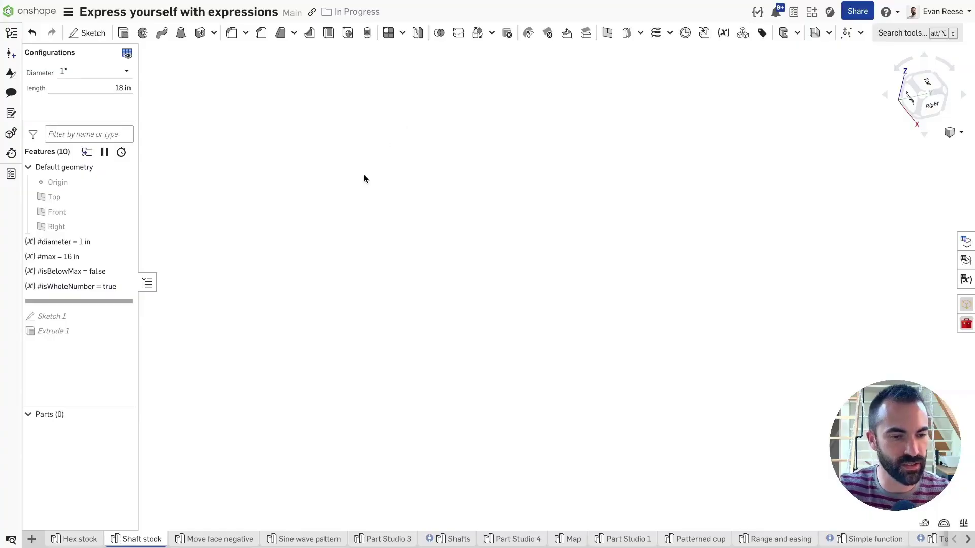
# Edit isWholeNumber, copy out its roundToPrecision expression and replace that argument with a new variable #lengthAsNumber.
pyautogui.doubleClick(94, 287)
pyautogui.click(258, 125)
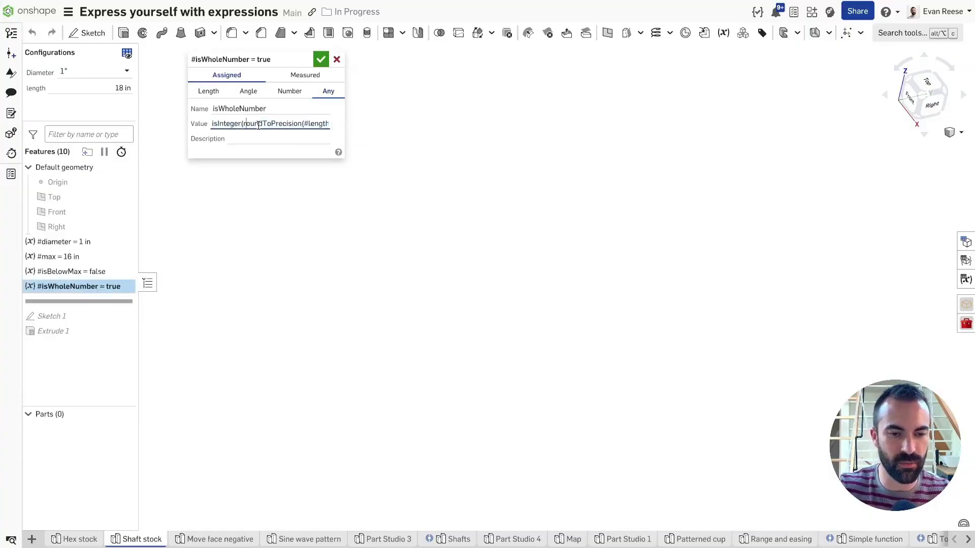
pyautogui.hotkey('shift', 'End')
pyautogui.hotkey('ctrl', 'c')
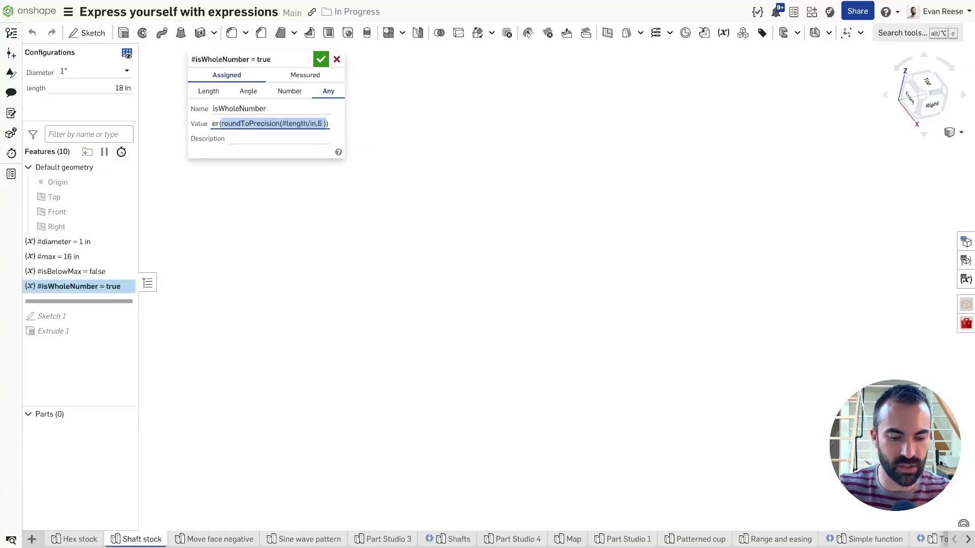
pyautogui.press('BackSpace')
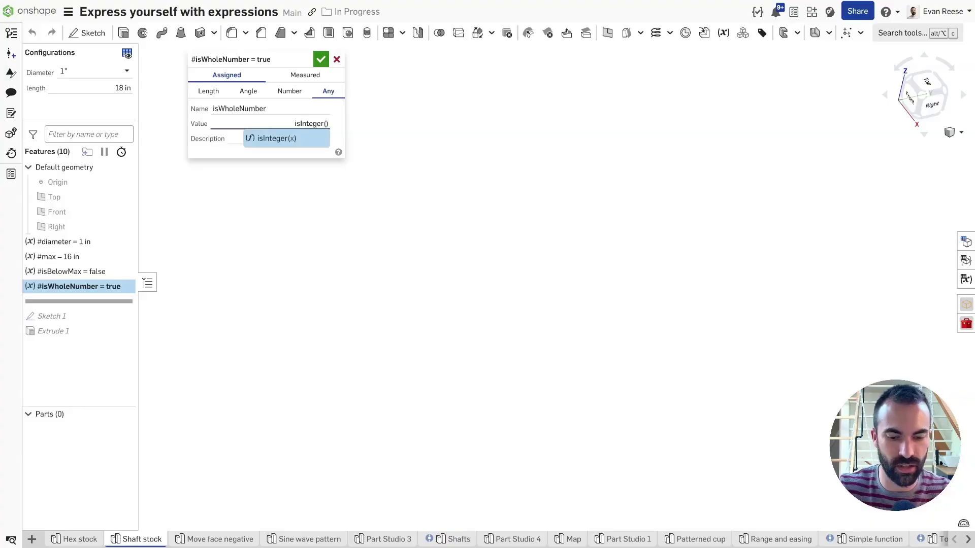
pyautogui.write('#')
pyautogui.write('length')
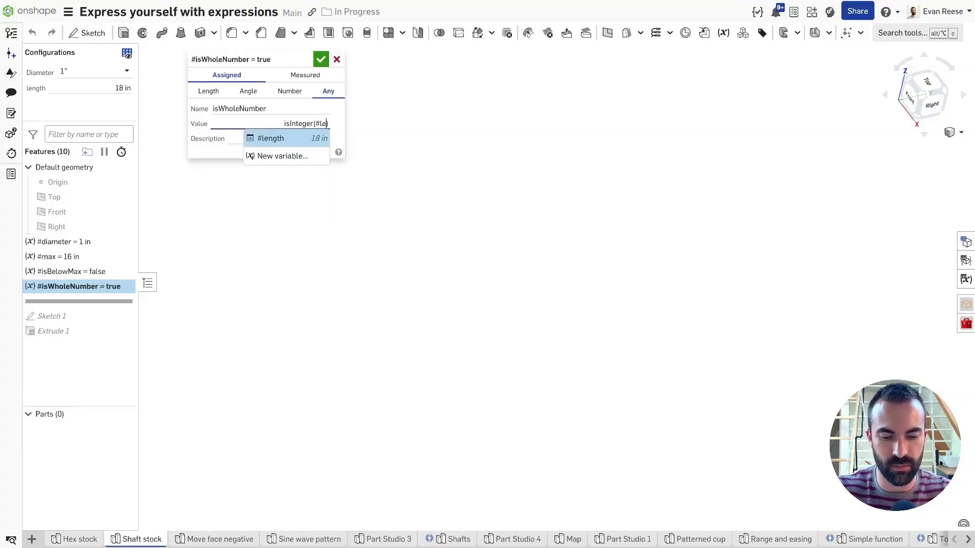
pyautogui.write('AsNumber')
pyautogui.press('Return')
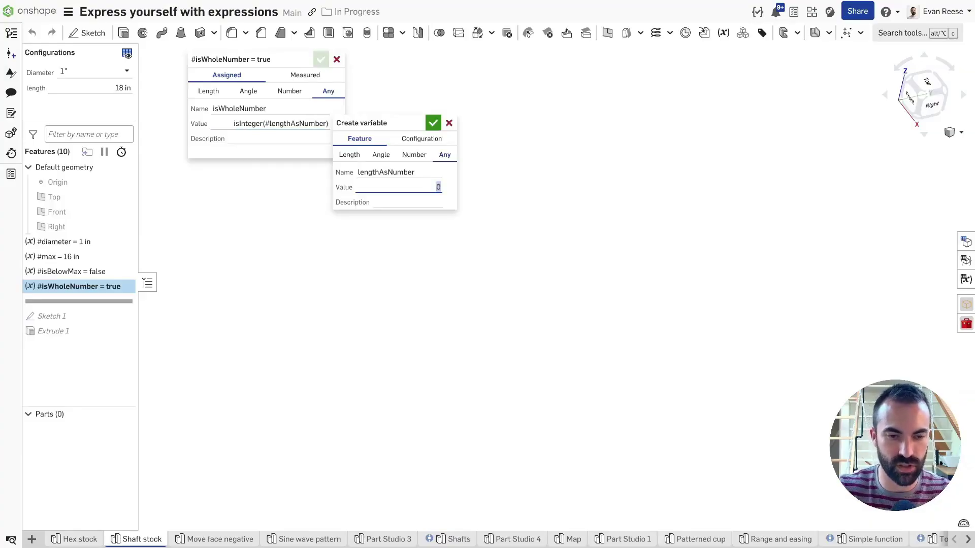
# Define lengthAsNumber as a Number variable with the copied value roundToPrecision(#length/in,6), and accept both variables.
pyautogui.hotkey('ctrl', 'v')
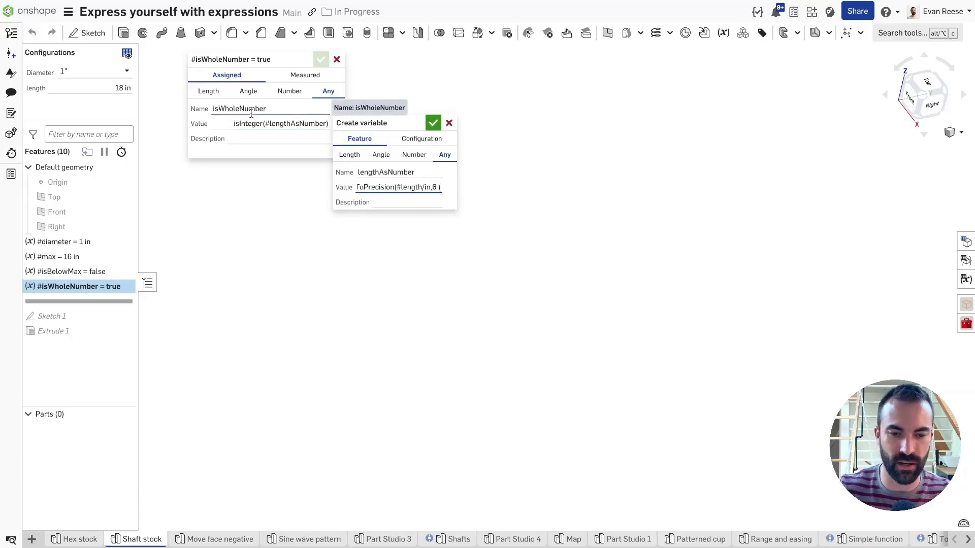
pyautogui.click(414, 154)
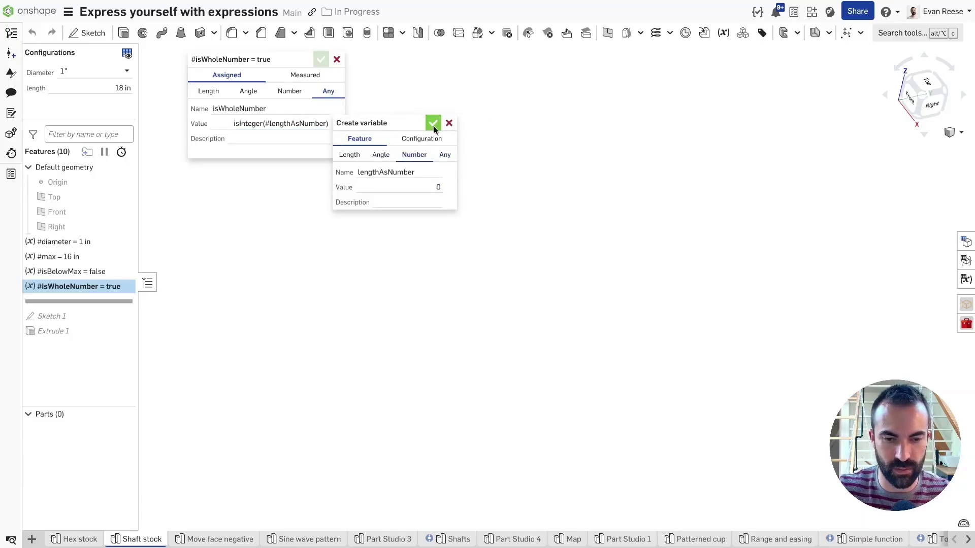
pyautogui.write('roundToPrecision(#length/in,6)')
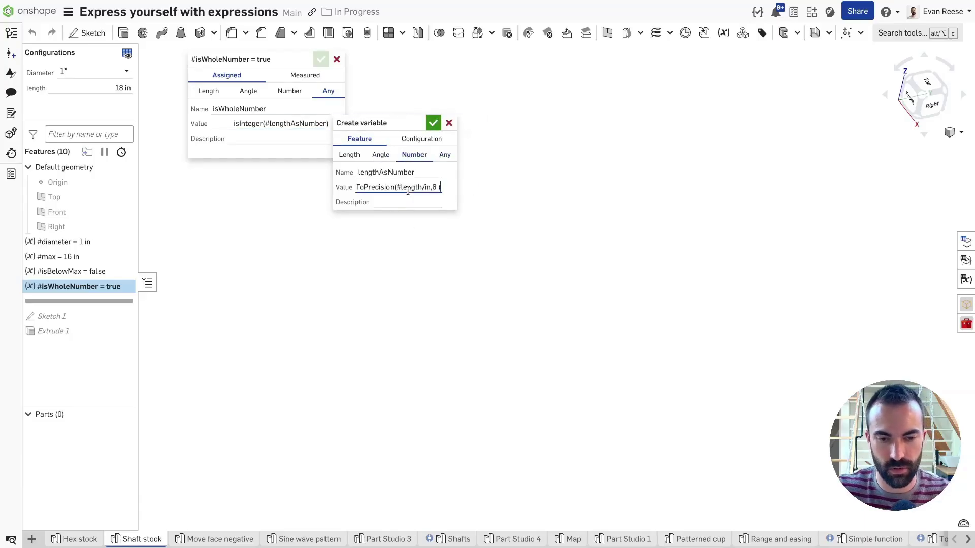
pyautogui.click(435, 125)
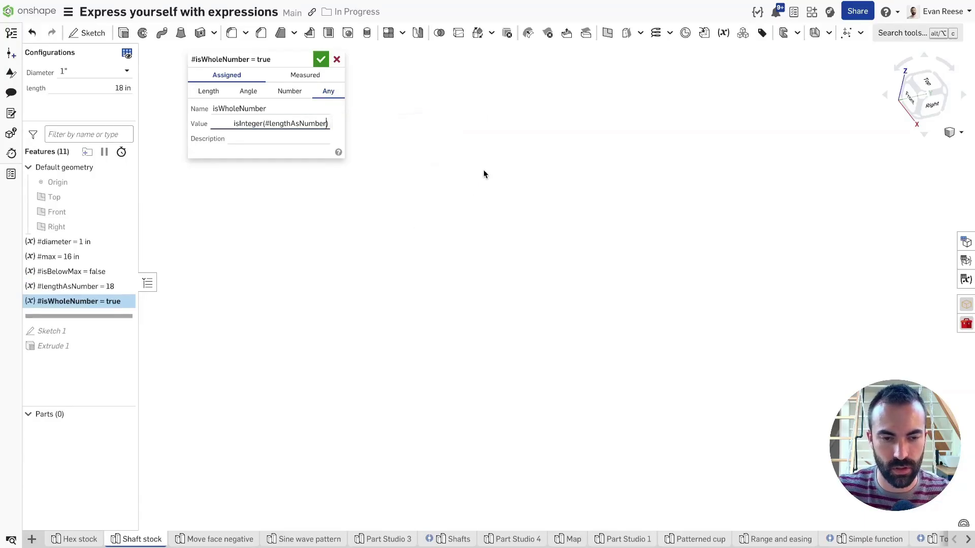
pyautogui.click(321, 60)
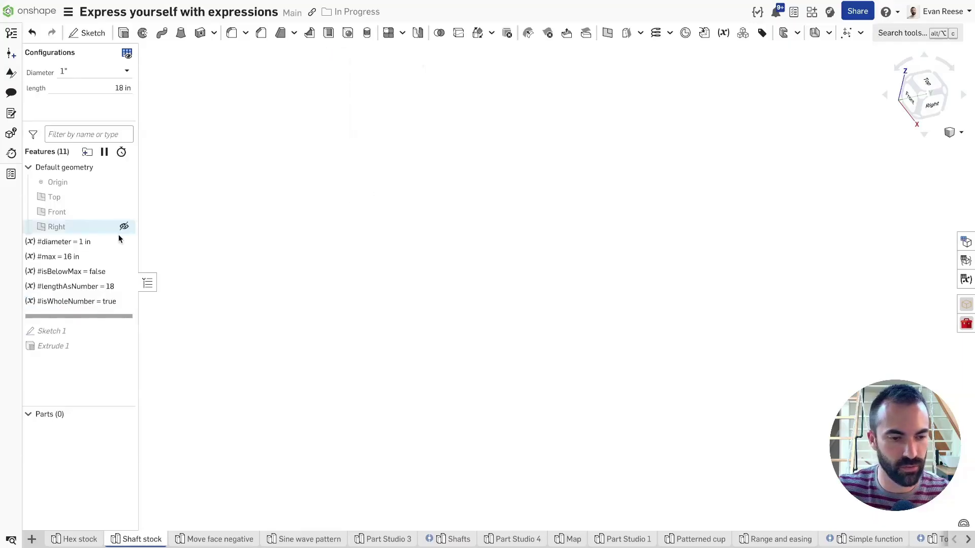
pyautogui.doubleClick(74, 285)
pyautogui.click(320, 59)
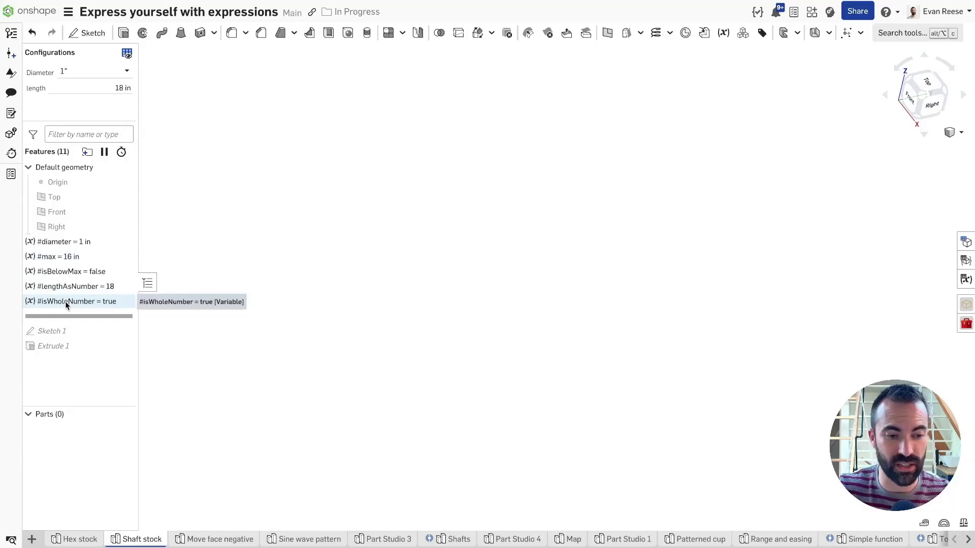
# Test isWholeNumber by stepping the length configuration up to 18.9 in and back down to 18.1 in, in 0.1 in increments.
pyautogui.click(102, 85)
pyautogui.press('Up')
pyautogui.press('Up')
pyautogui.press('Up')
pyautogui.press('Up')
pyautogui.press('Up')
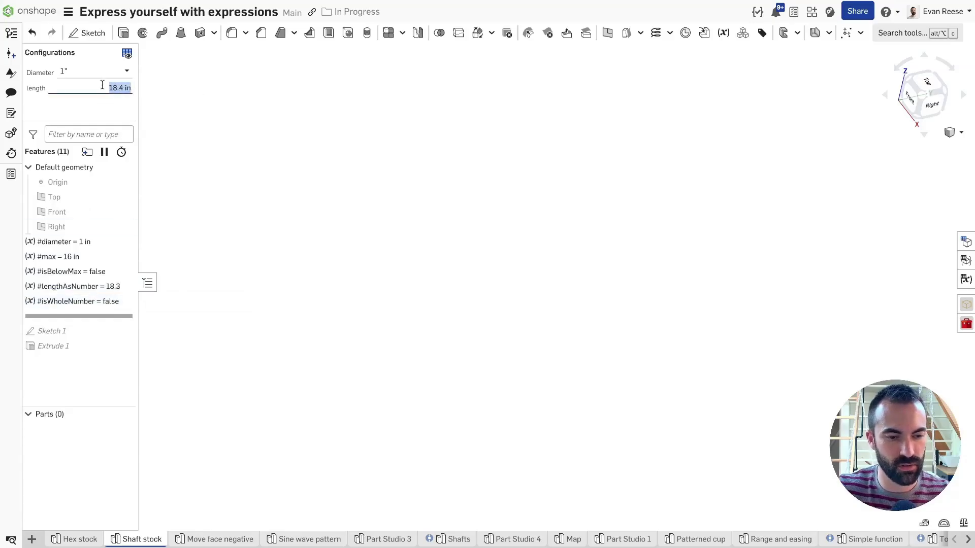
pyautogui.press('Up')
pyautogui.press('Up')
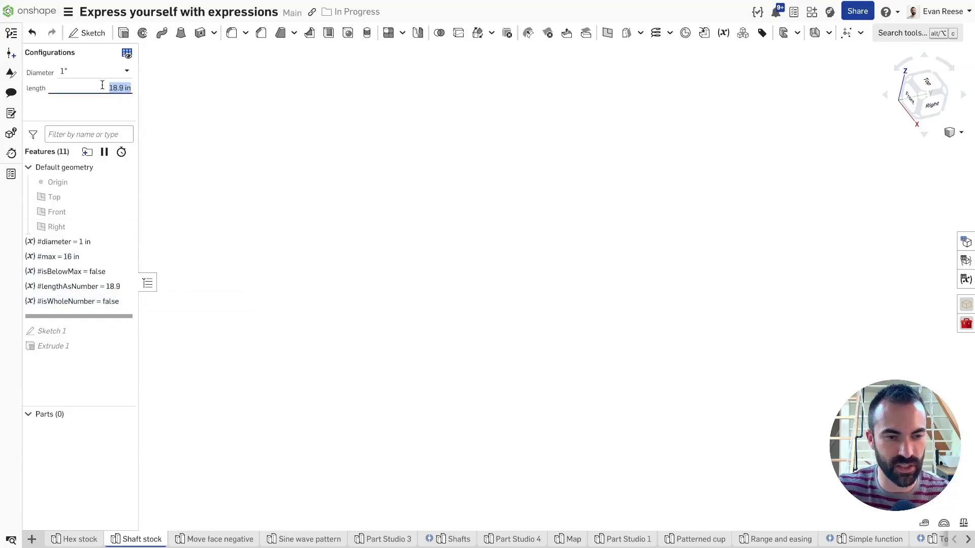
pyautogui.press('Down')
pyautogui.press('Down')
pyautogui.press('Down')
pyautogui.press('Down')
pyautogui.press('Down')
pyautogui.press('Down')
pyautogui.press('Down')
pyautogui.press('Down')
# Set the length configuration to 18.000000001 in to test the rounding in lengthAsNumber.
pyautogui.write('18')
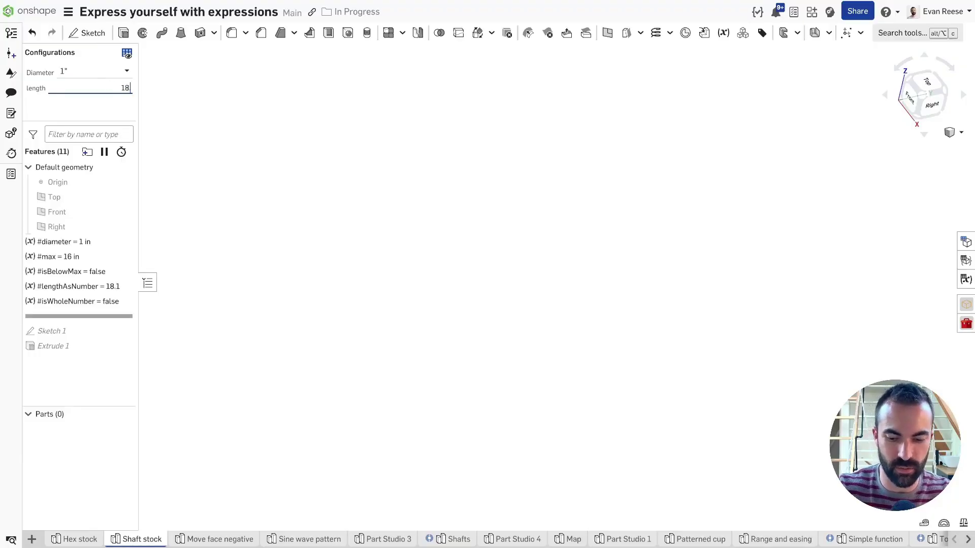
pyautogui.write('.000000001')
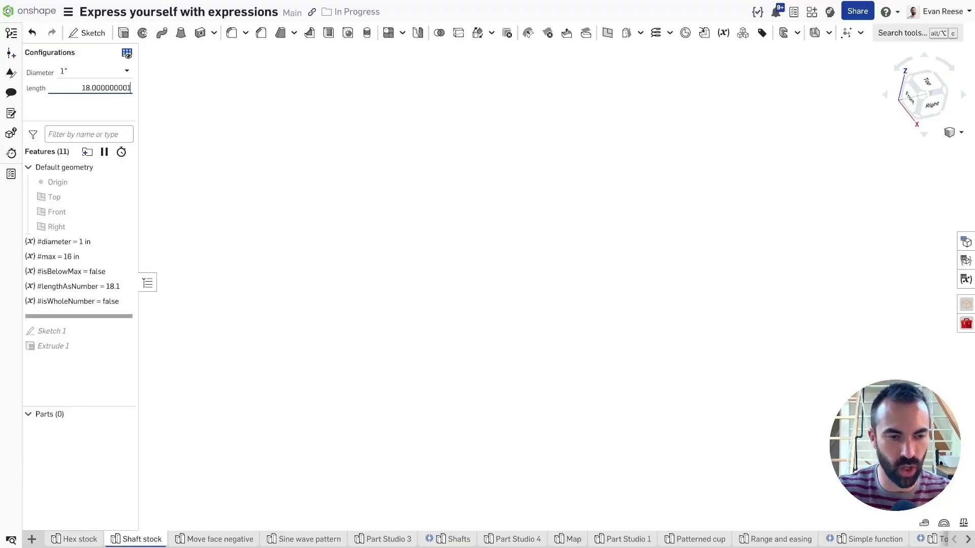
pyautogui.press('Return')
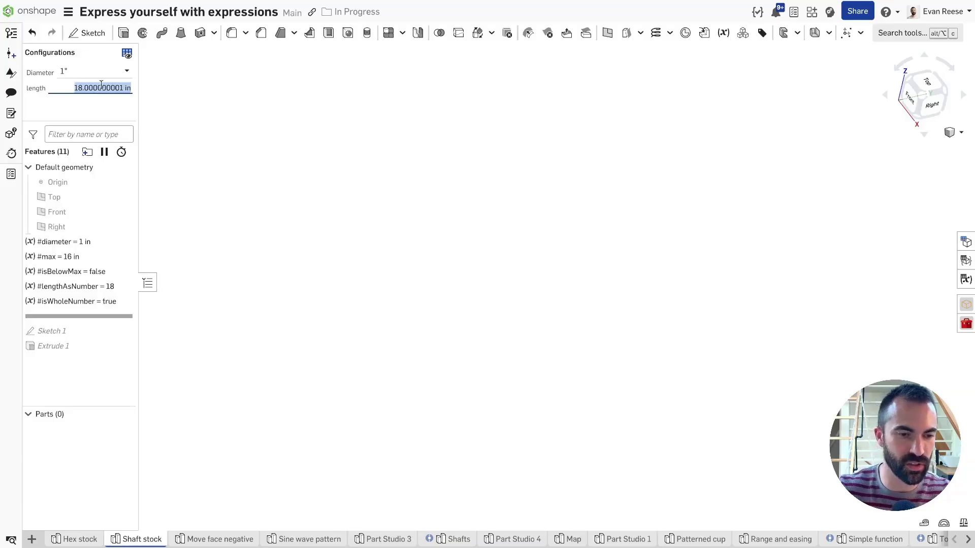
# Set the length configuration to 18 in.
pyautogui.click(116, 88)
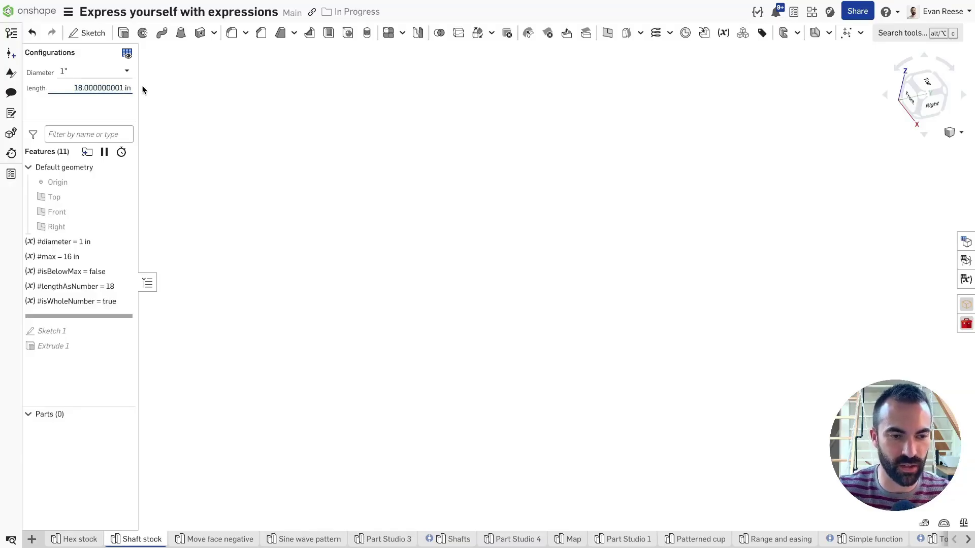
pyautogui.hotkey('shift', 'Home')
pyautogui.hotkey('shift', 'End')
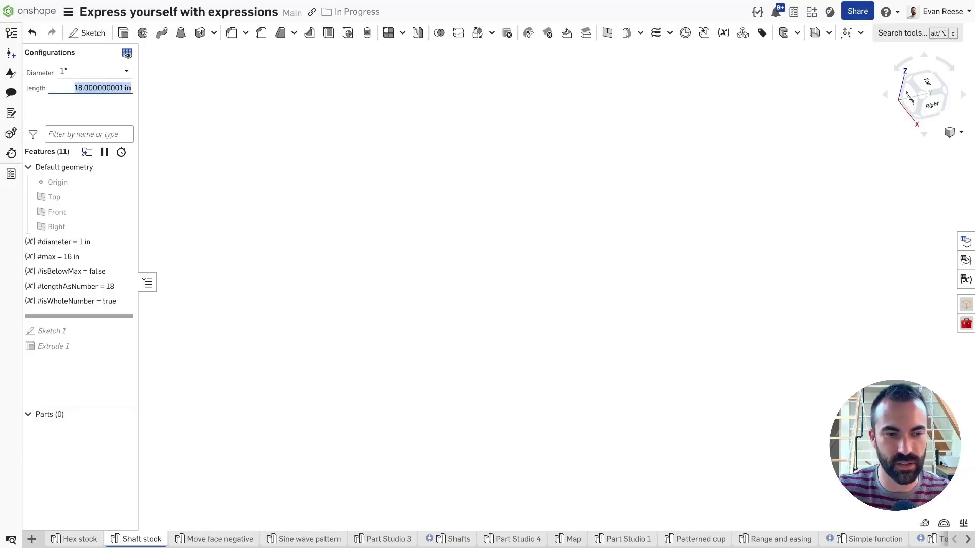
pyautogui.press('BackSpace')
pyautogui.write('18')
pyautogui.press('Return')
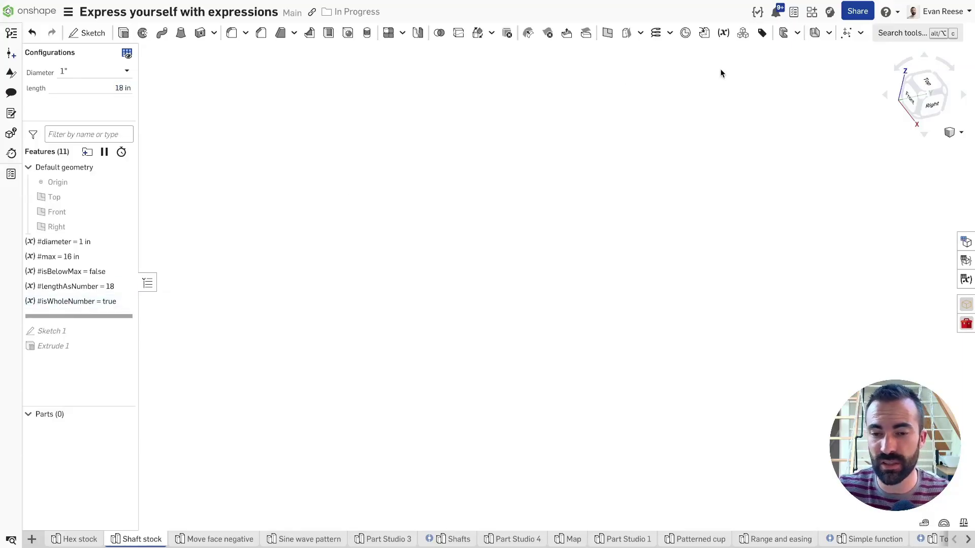
pyautogui.click(125, 88)
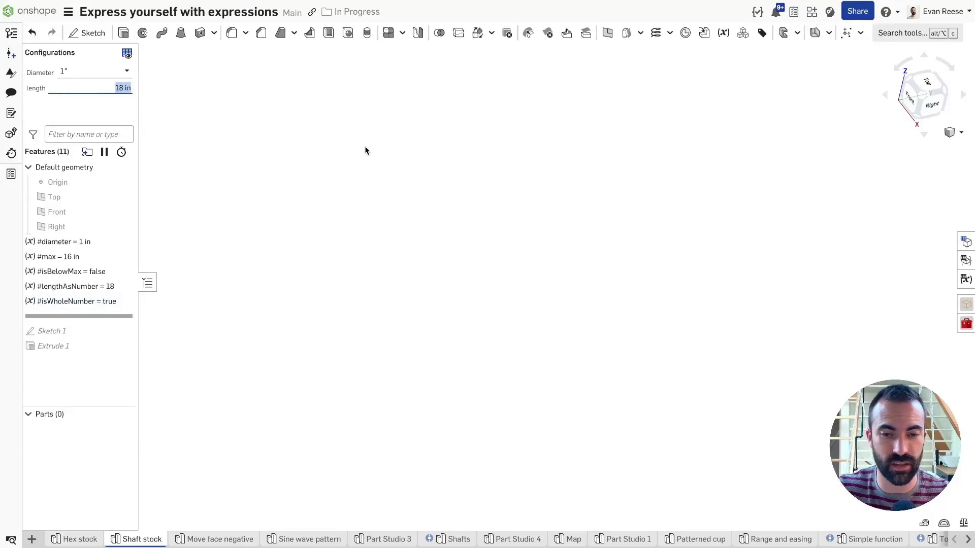
# Add a variable isEven of type Any with the value #lengthAsNumber % 2 == 0.
pyautogui.click(724, 33)
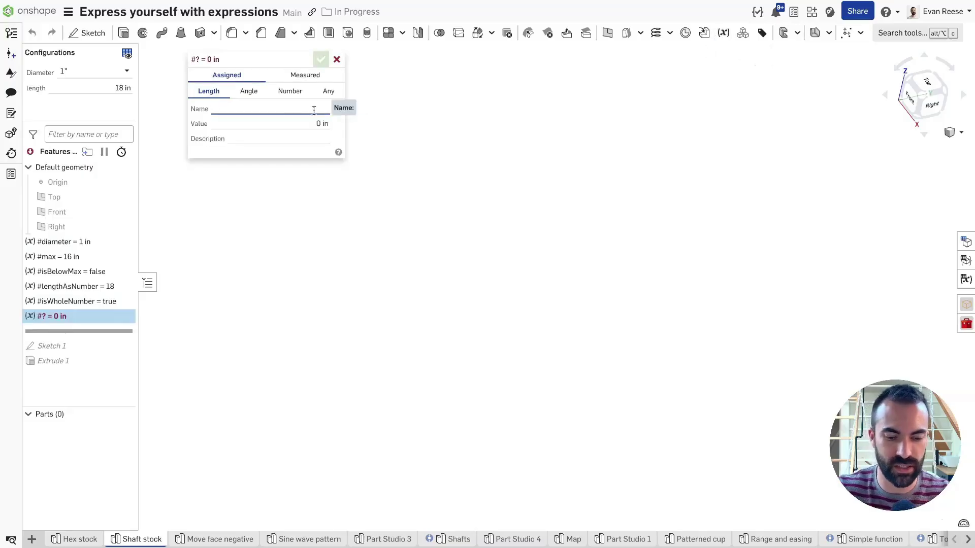
pyautogui.write('isEven')
pyautogui.press('Tab')
pyautogui.click(330, 93)
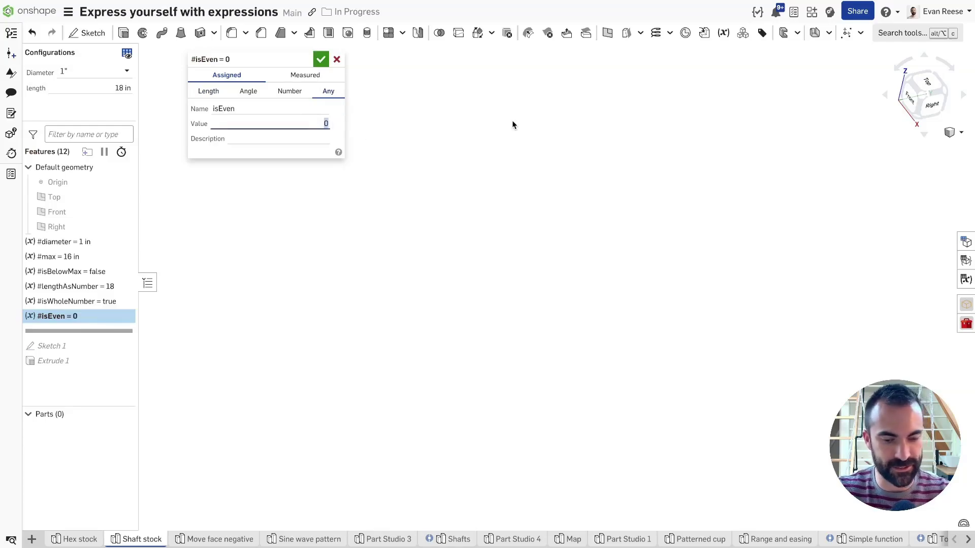
pyautogui.write('la')
pyautogui.press('Return')
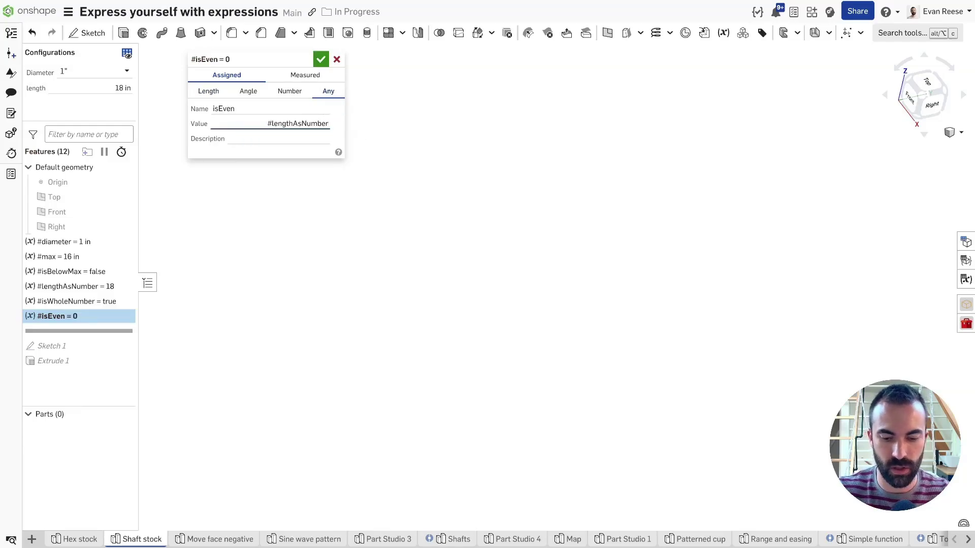
pyautogui.write('% 2')
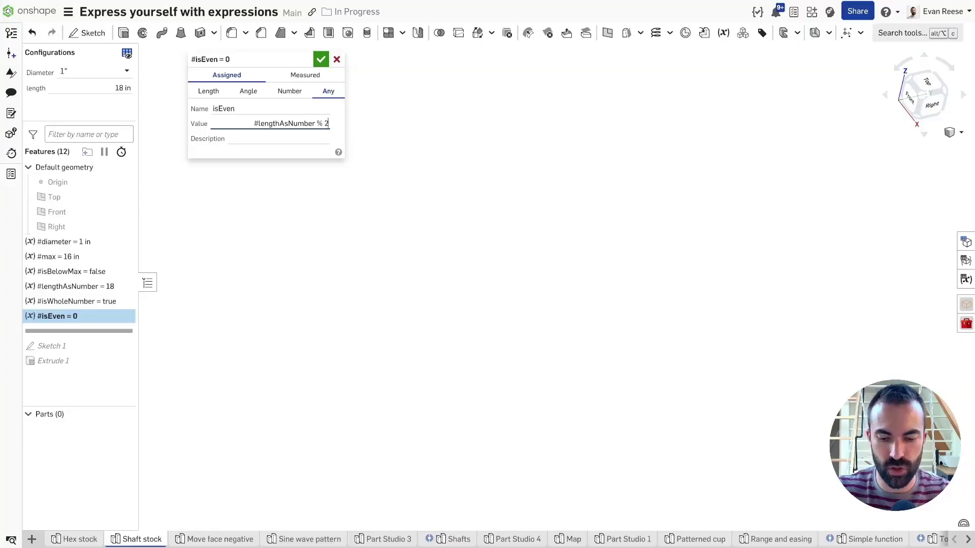
pyautogui.write(' == 0')
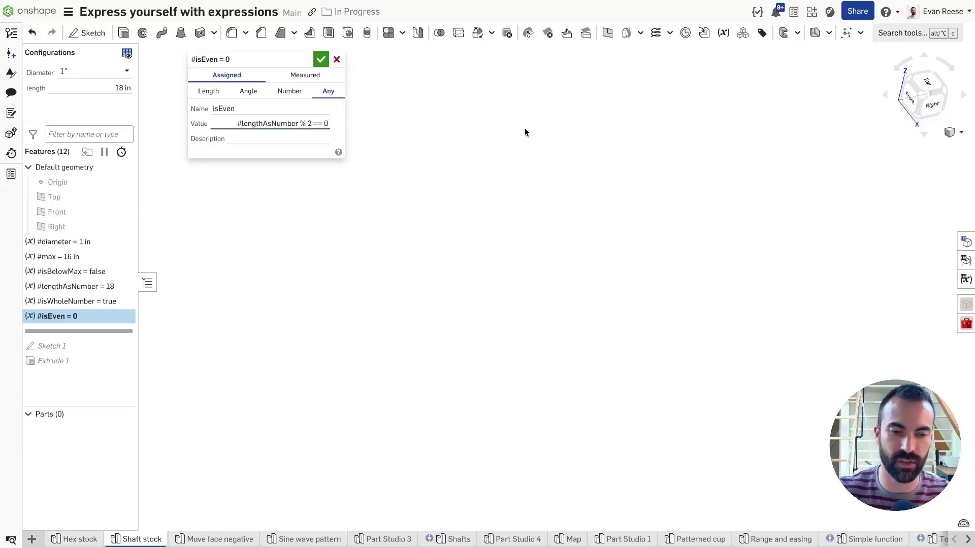
# Examine the isEven expression part by part: #lengthAsNumber, the % operator and the divisor 2.
pyautogui.moveTo(329, 123); pyautogui.dragTo(219, 127)
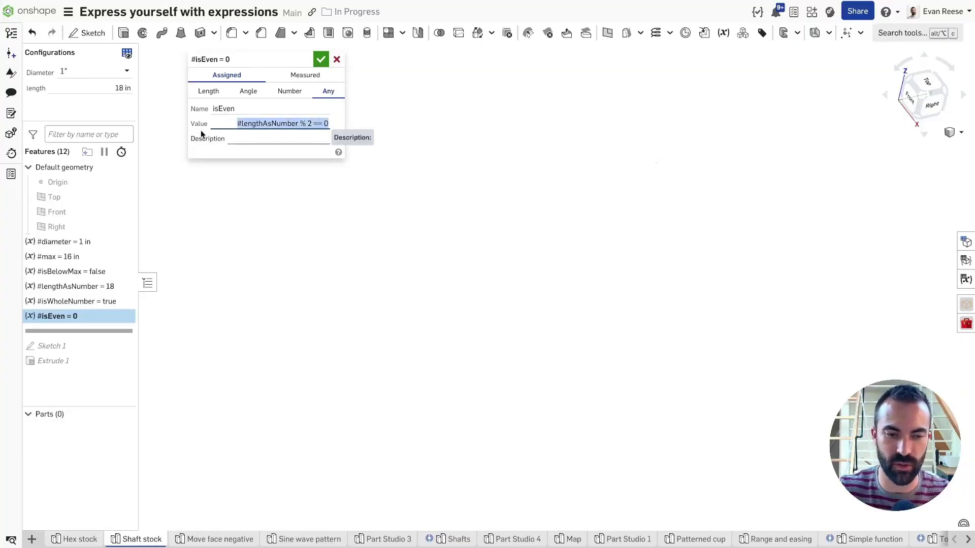
pyautogui.click(438, 113)
pyautogui.click(287, 125)
pyautogui.doubleClick(287, 125)
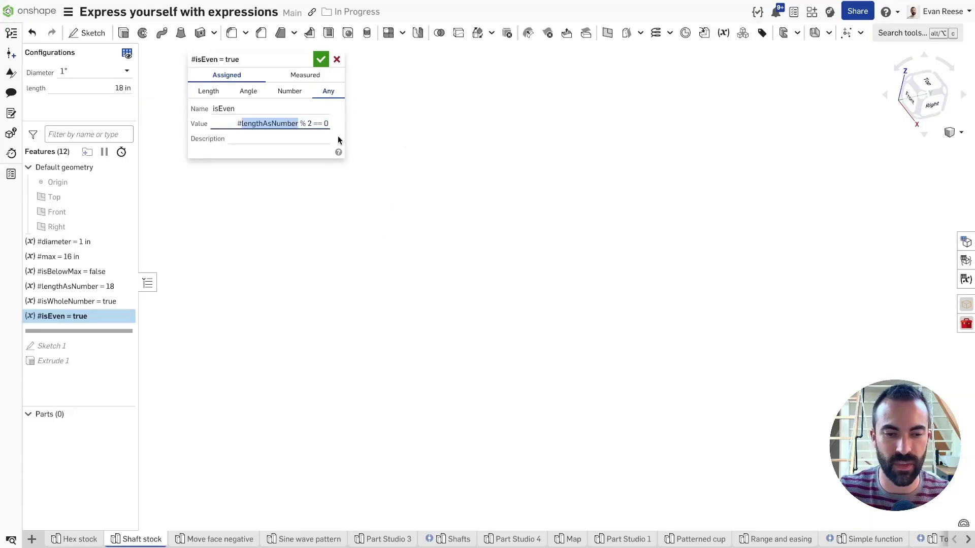
pyautogui.doubleClick(303, 123)
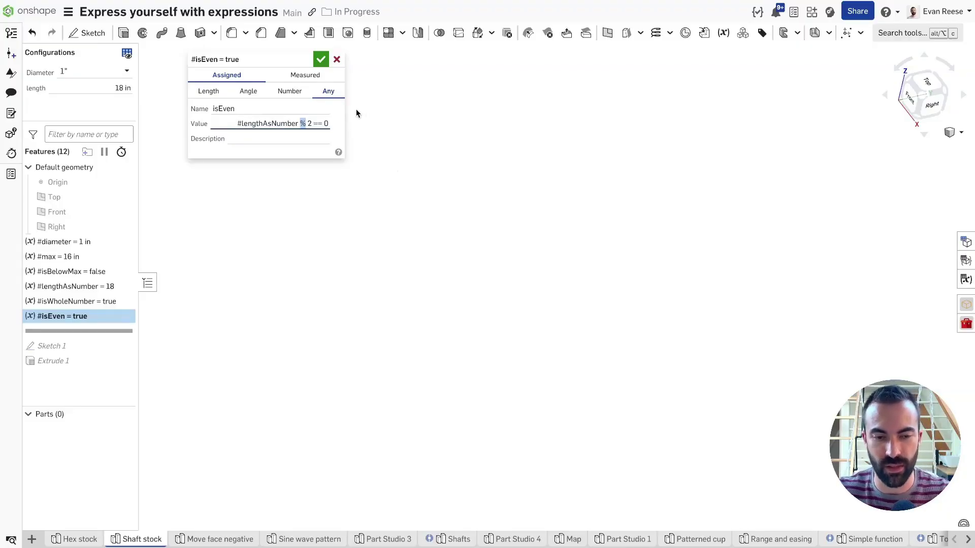
pyautogui.doubleClick(309, 123)
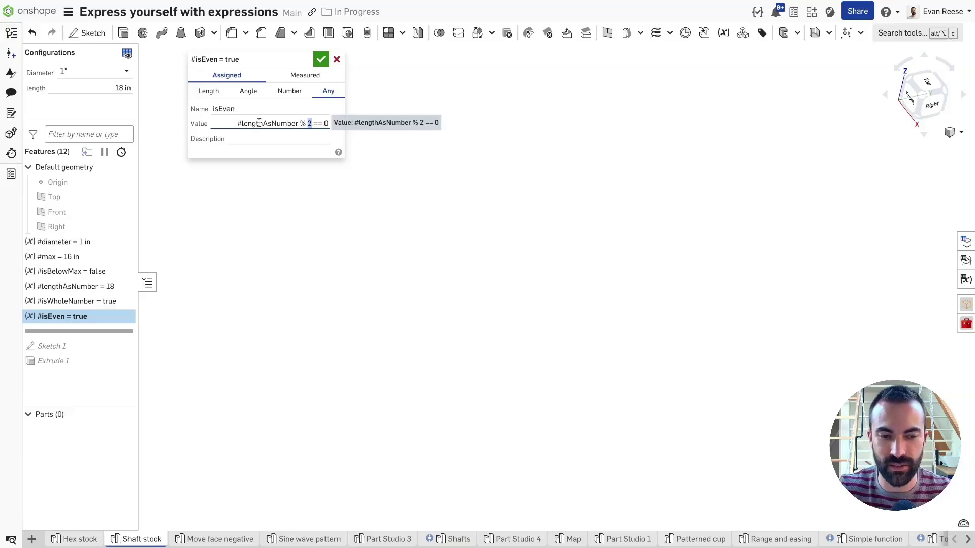
# Retype the == comparison operator in the isEven expression and accept the variable.
pyautogui.moveTo(317, 124); pyautogui.dragTo(322, 124)
pyautogui.hotkey('shift', 'Left')
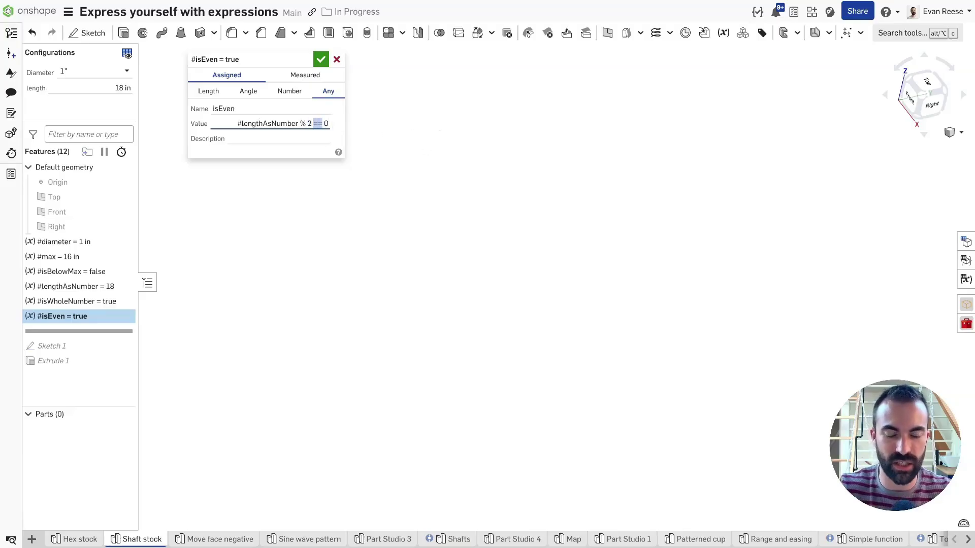
pyautogui.write('<')
pyautogui.press('BackSpace')
pyautogui.write('==')
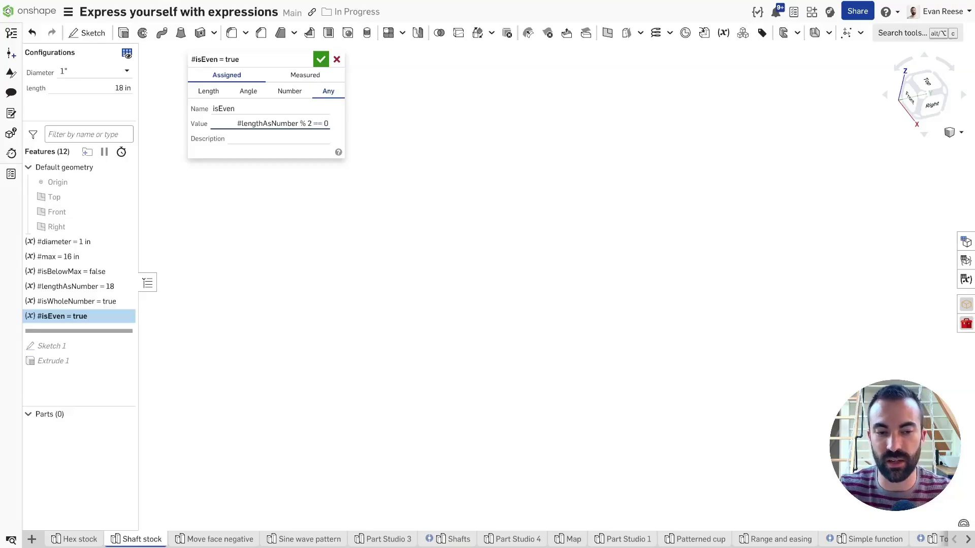
pyautogui.hotkey('shift', 'Left')
pyautogui.hotkey('shift', 'Left')
pyautogui.press('Right')
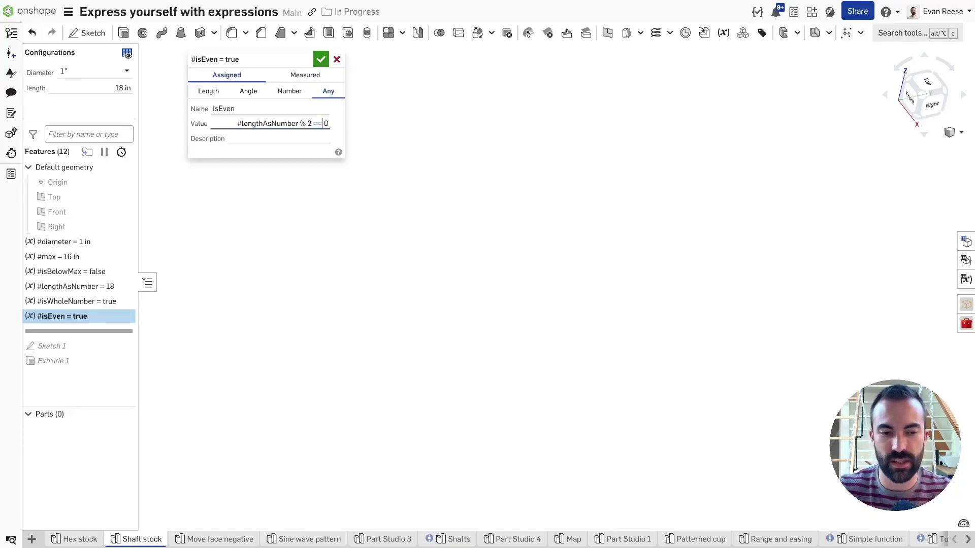
pyautogui.click(321, 60)
# Test isEven by setting the length configuration to 18.3 in and stepping it up to 20 in.
pyautogui.click(101, 85)
pyautogui.write('18.3')
pyautogui.press('Return')
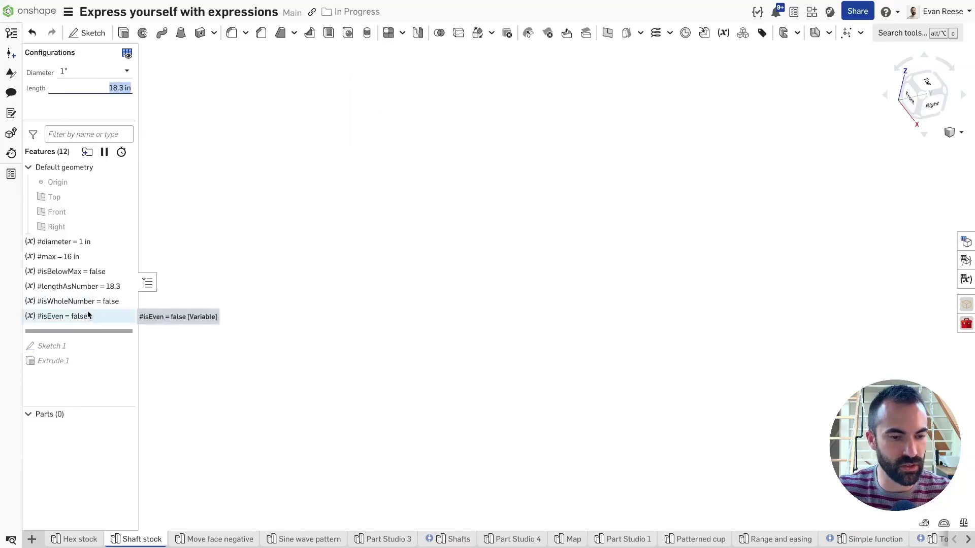
pyautogui.scroll(4, 87, 82)
pyautogui.scroll(2, 87, 83)
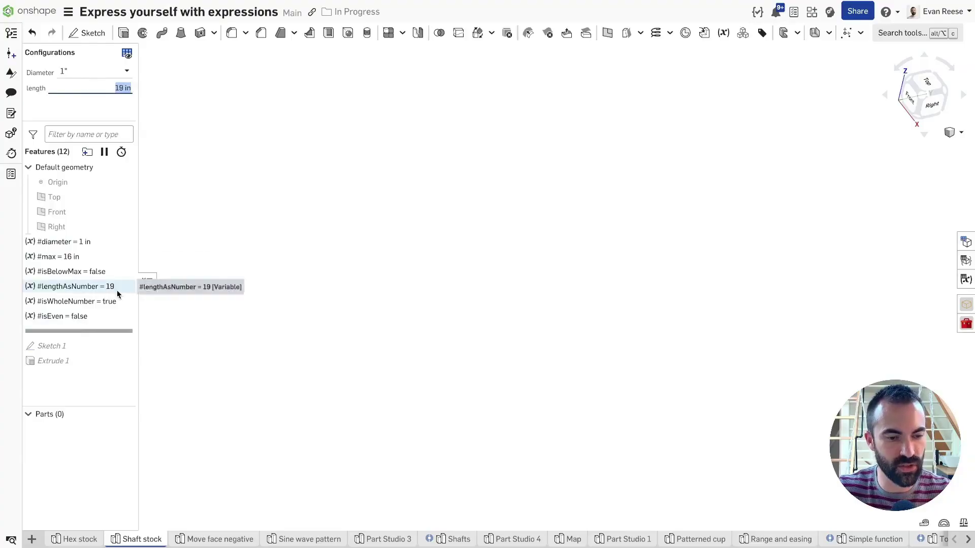
pyautogui.scroll(5, 100, 92)
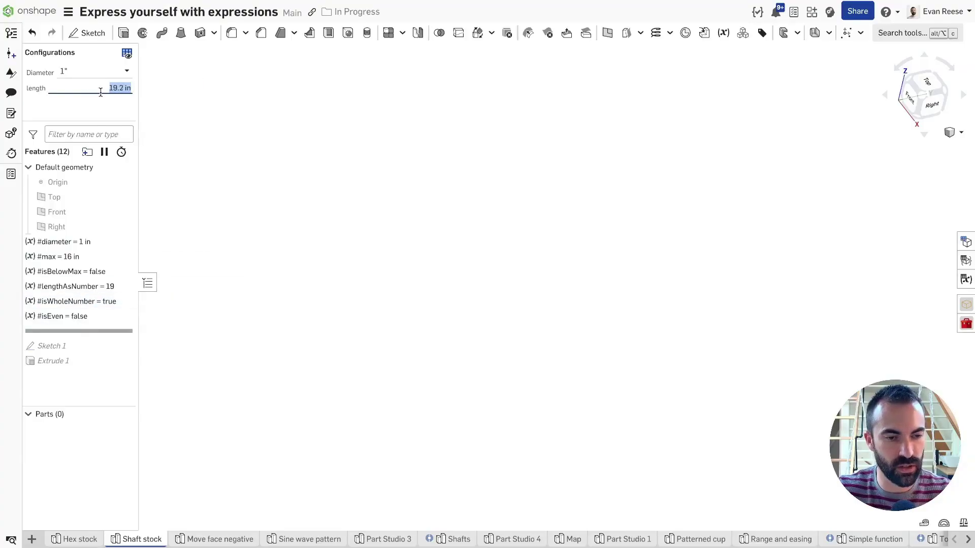
pyautogui.scroll(1, 101, 92)
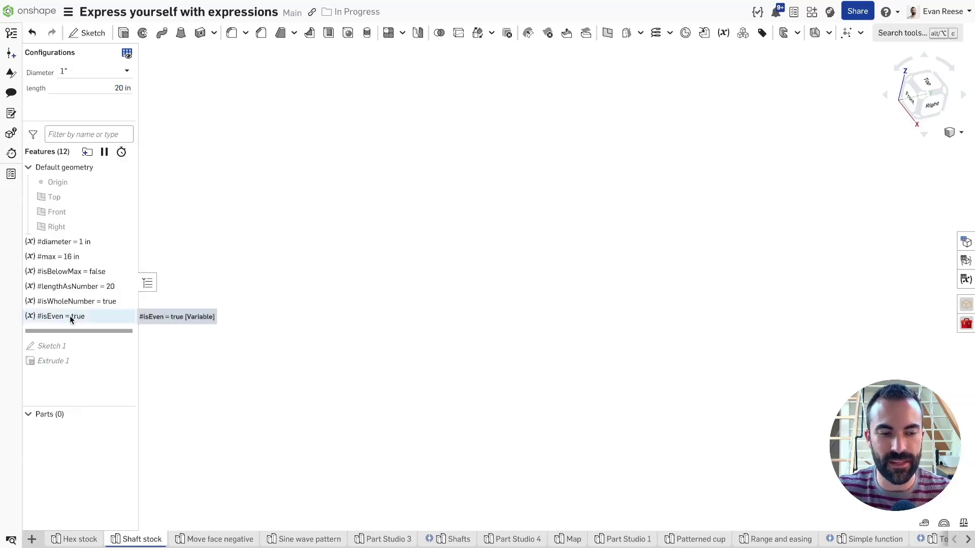
# Add a variable isOdd of type Any with the value !#isEven.
pyautogui.click(724, 34)
pyautogui.write('isOdd')
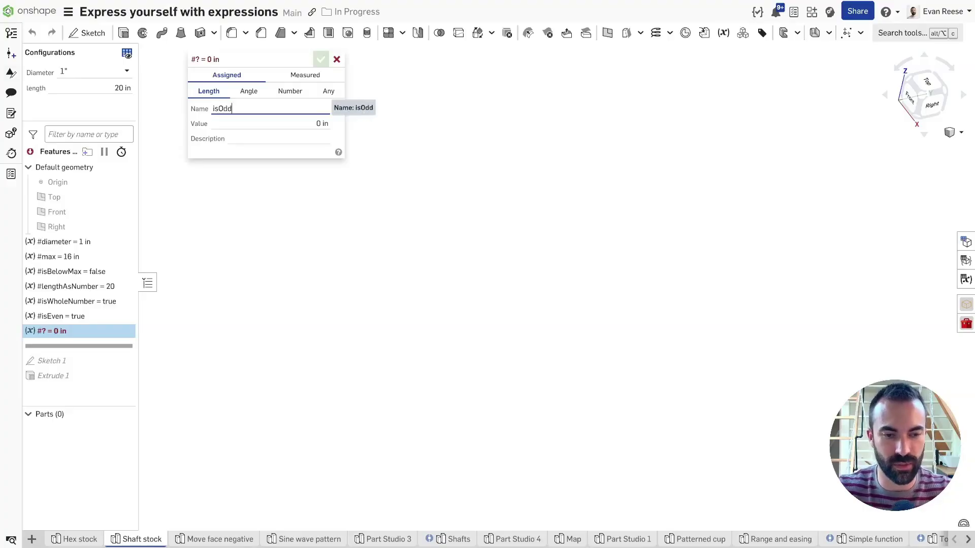
pyautogui.press('Tab')
pyautogui.click(329, 92)
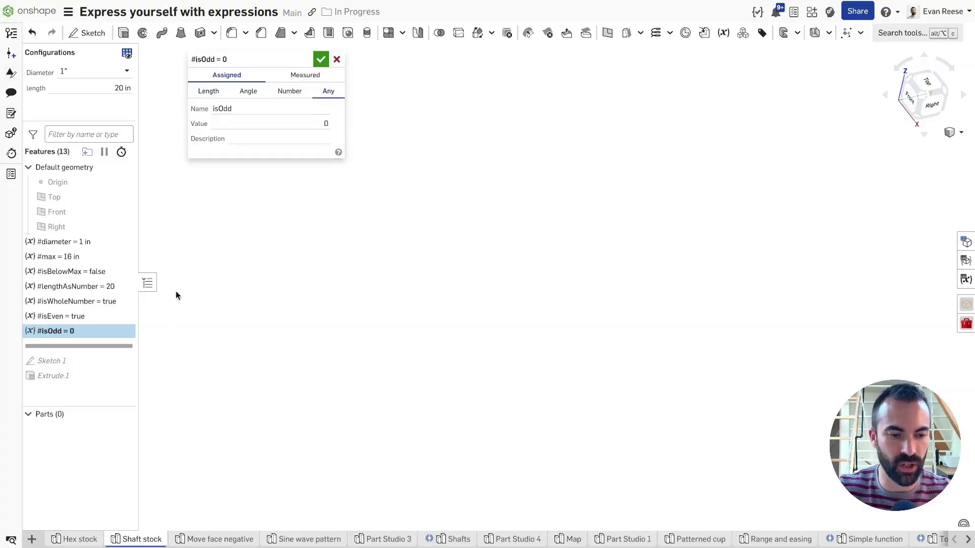
pyautogui.press('Tab')
pyautogui.click(301, 126)
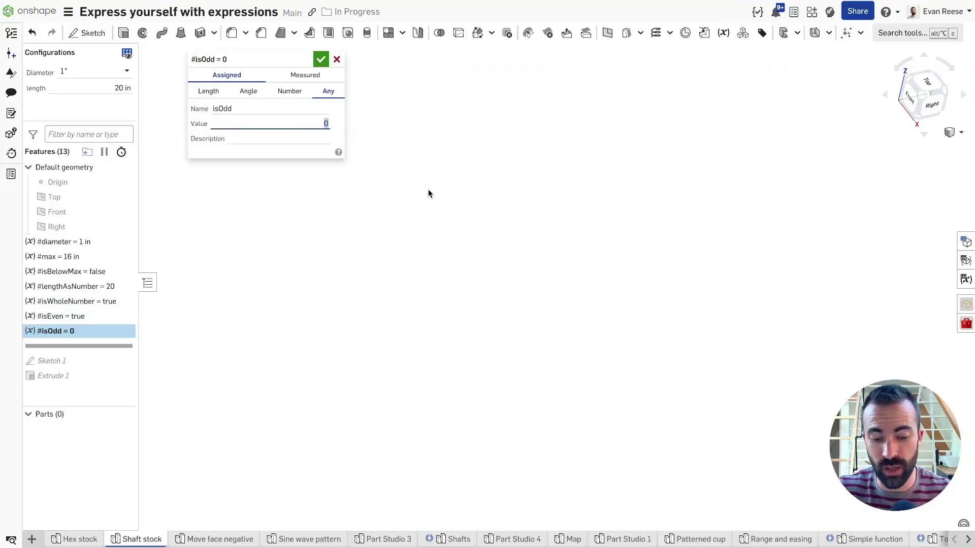
pyautogui.write('#isEven')
pyautogui.press('Return')
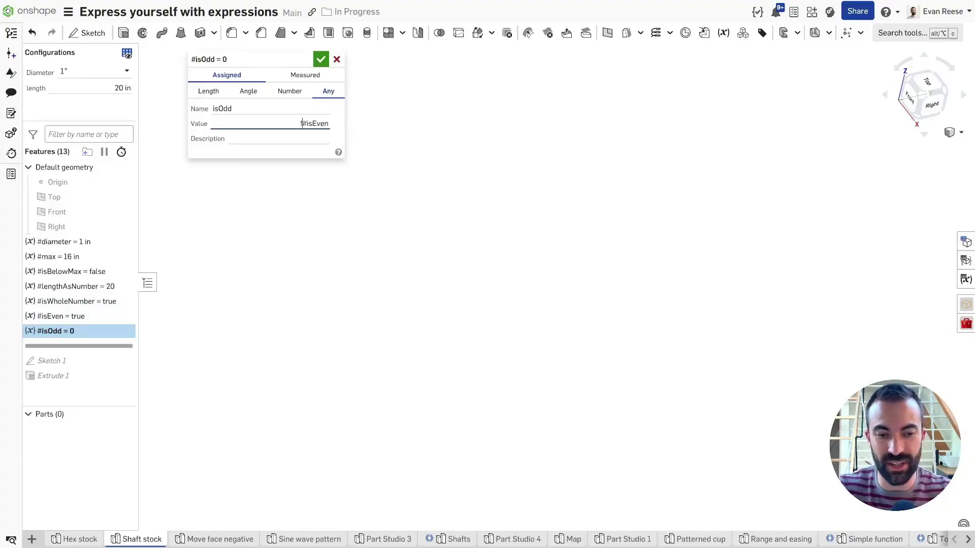
# Try the comparison operators == and != in place of the isOdd value.
pyautogui.click(283, 125)
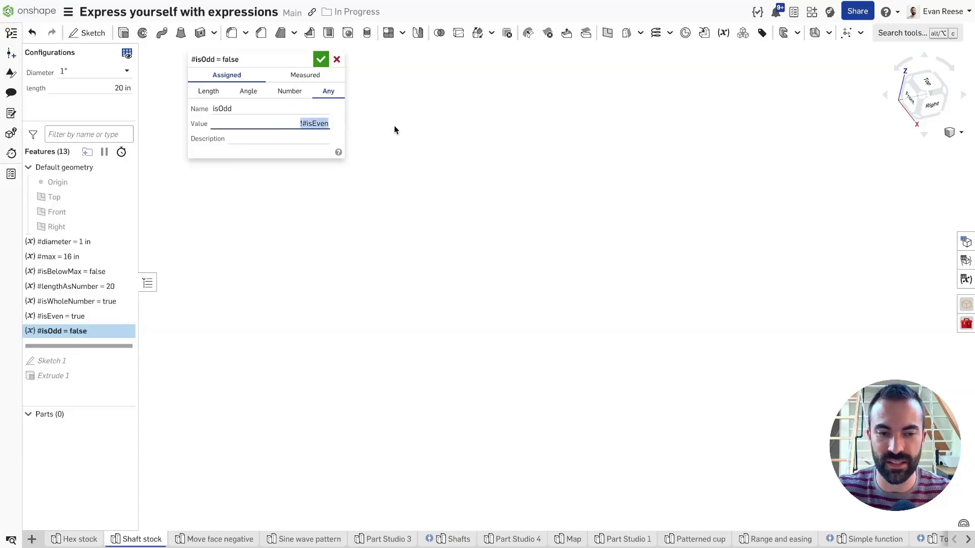
pyautogui.click(447, 176)
pyautogui.click(283, 122)
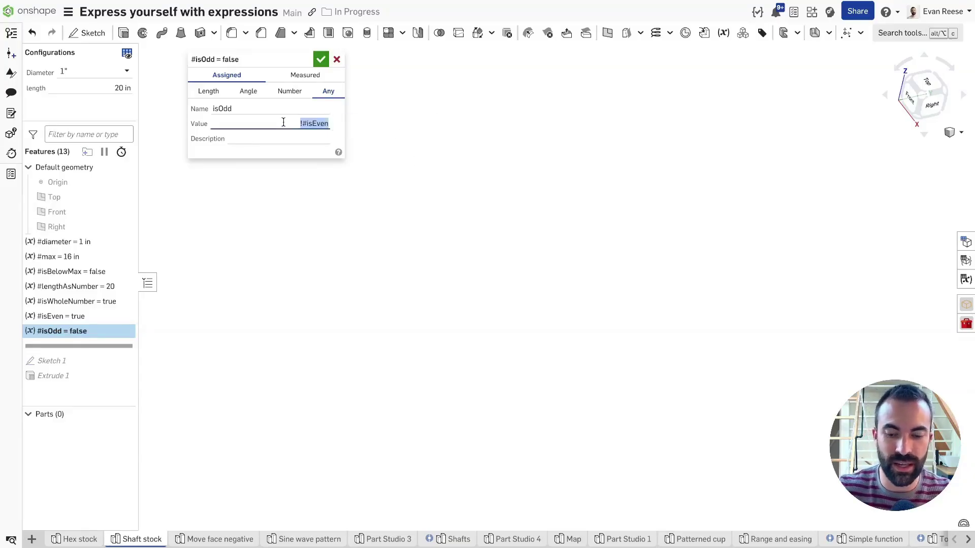
pyautogui.write('==')
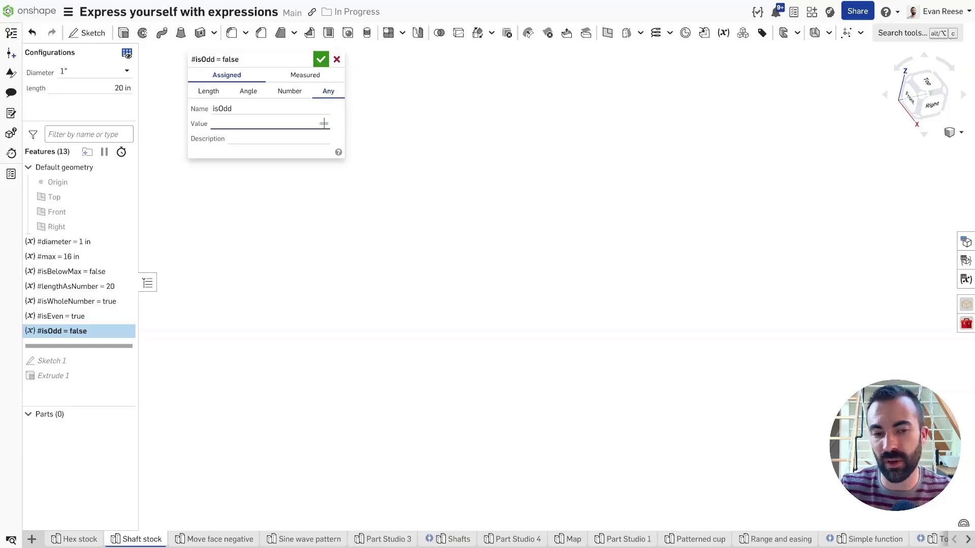
pyautogui.press('BackSpace')
pyautogui.press('BackSpace')
pyautogui.write('!=')
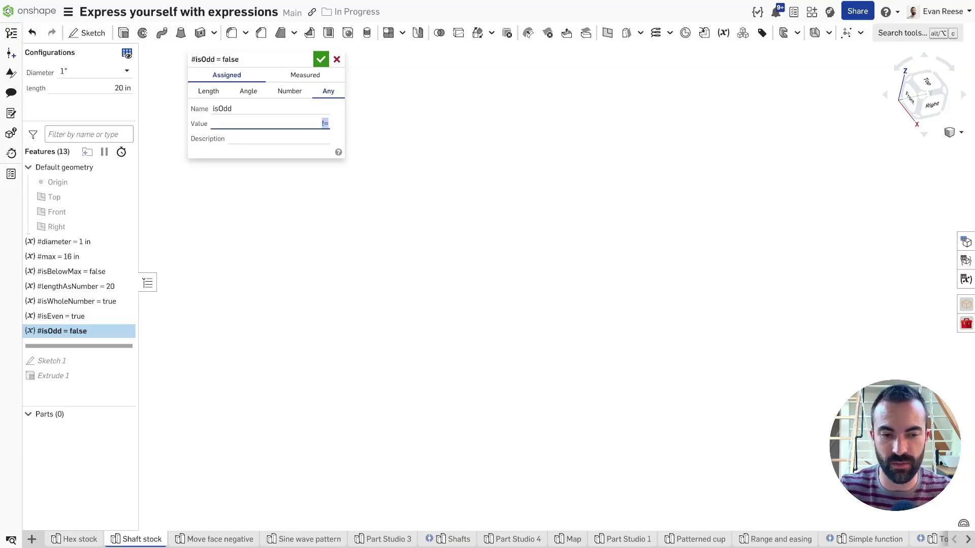
# Re-enter the isOdd value as !#isEven and accept the variable.
pyautogui.press('BackSpace')
pyautogui.write('#is')
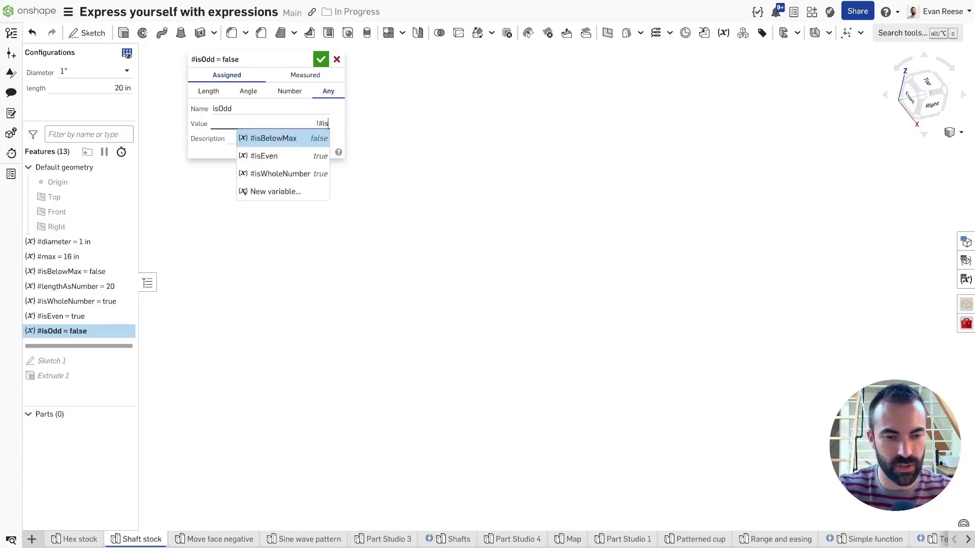
pyautogui.click(266, 156)
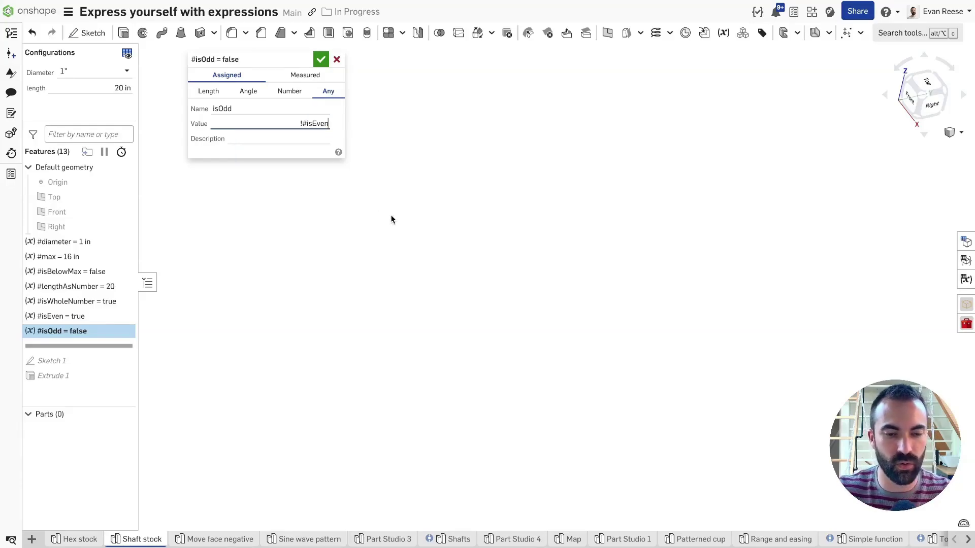
pyautogui.moveTo(329, 124); pyautogui.dragTo(302, 123)
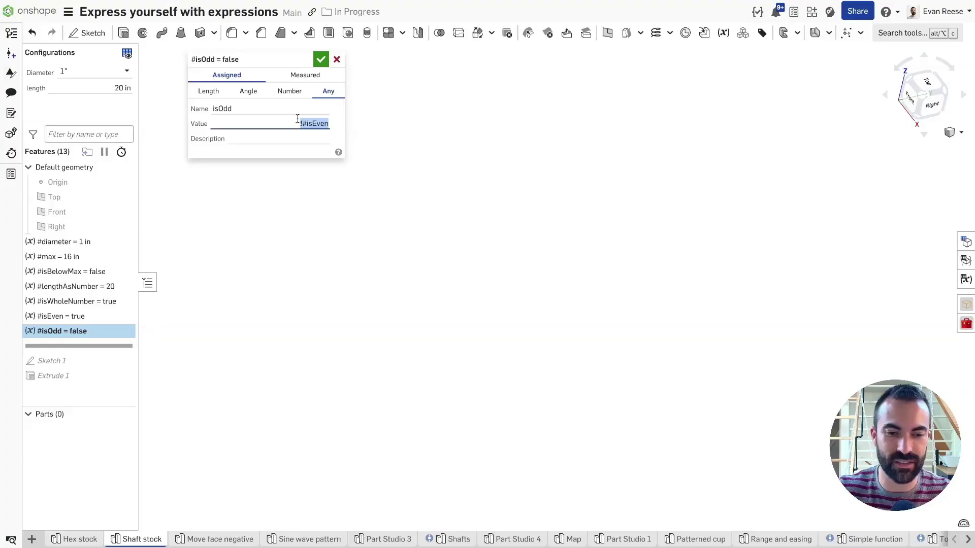
pyautogui.click(319, 59)
# Test isOdd by setting the length configuration to 19.7 in and stepping it down to 19.6 in.
pyautogui.click(116, 84)
pyautogui.write('19.7')
pyautogui.press('Return')
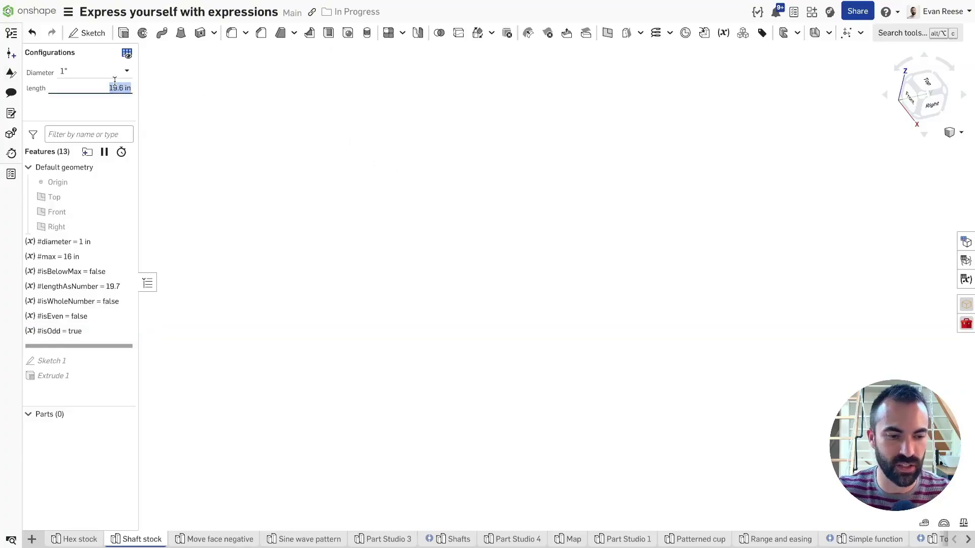
pyautogui.press('Down')
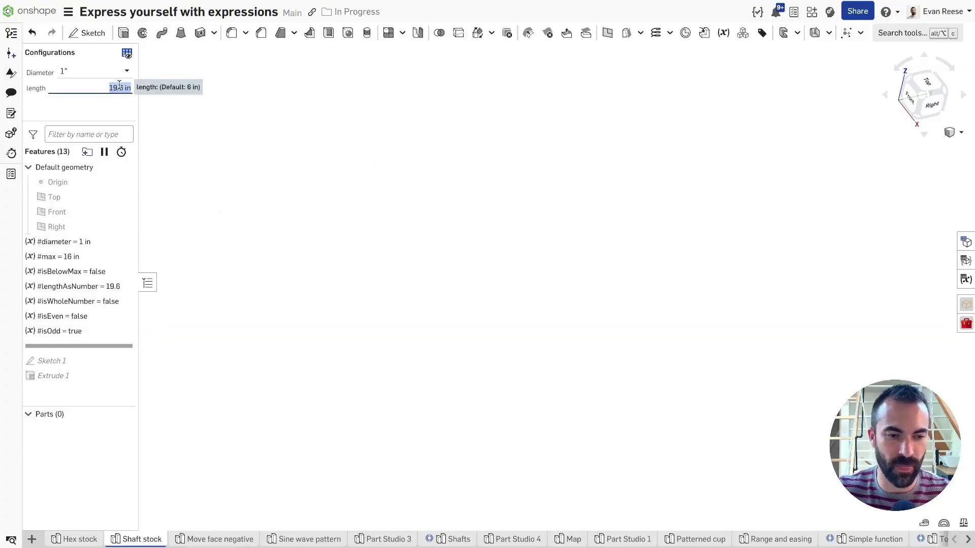
# Open the isOdd variable for editing and try the logical operators && and || after !#isEven.
pyautogui.doubleClick(64, 332)
pyautogui.press('End')
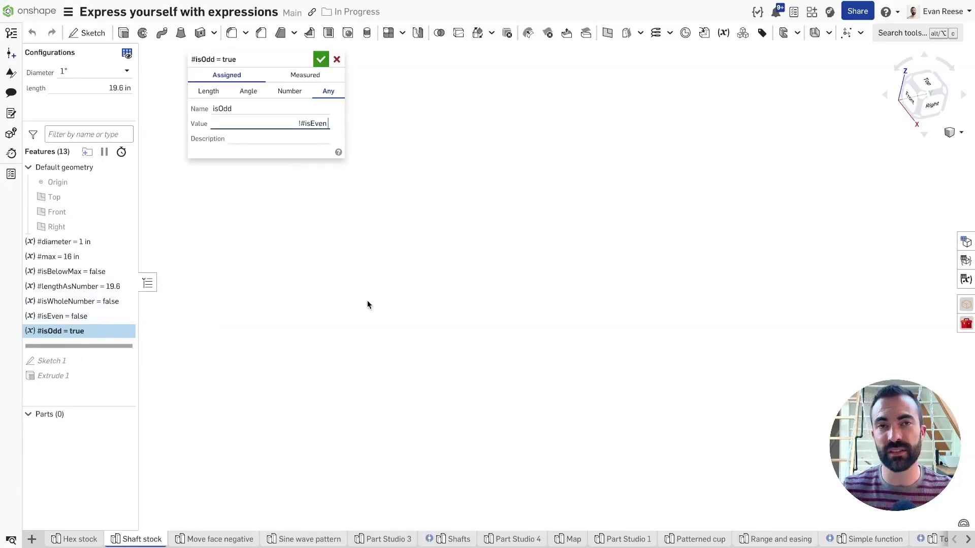
pyautogui.write('&&')
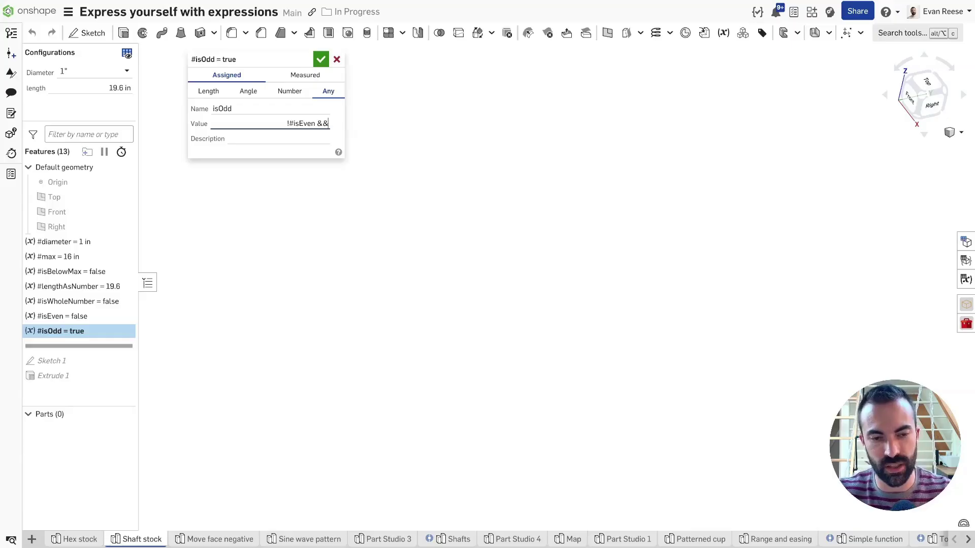
pyautogui.hotkey('shift', 'Left')
pyautogui.hotkey('shift', 'Left')
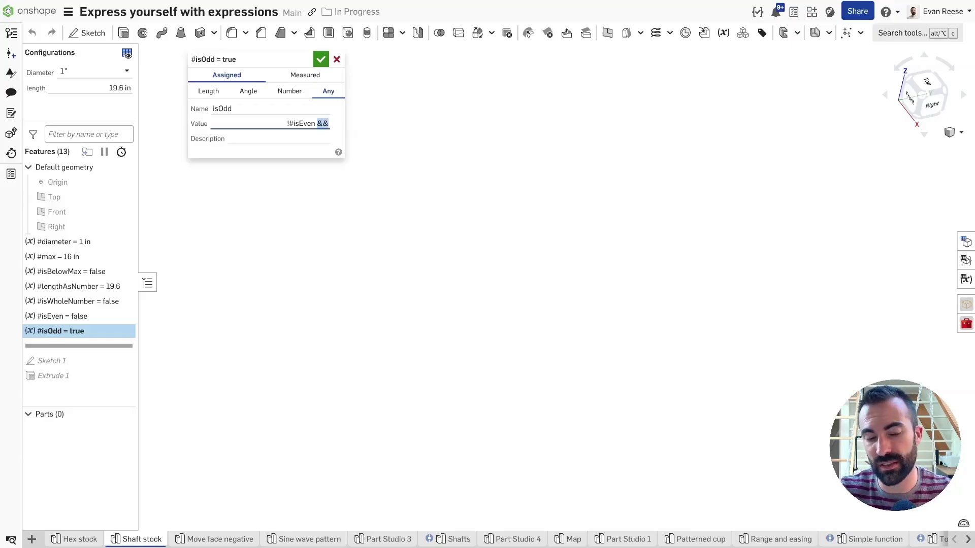
pyautogui.write('||')
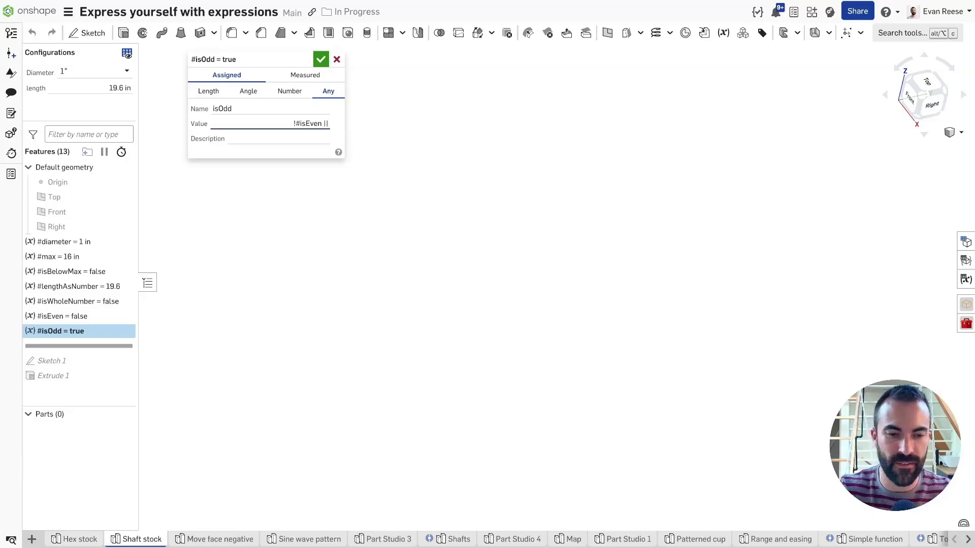
pyautogui.hotkey('shift', 'Left')
pyautogui.hotkey('shift', 'Left')
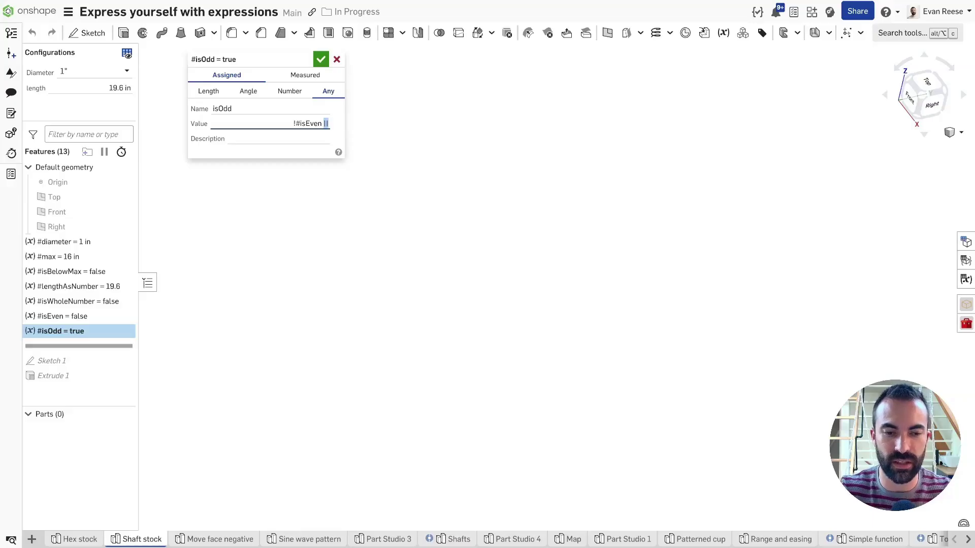
pyautogui.press('Right')
pyautogui.hotkey('shift', 'Left')
pyautogui.hotkey('shift', 'Left')
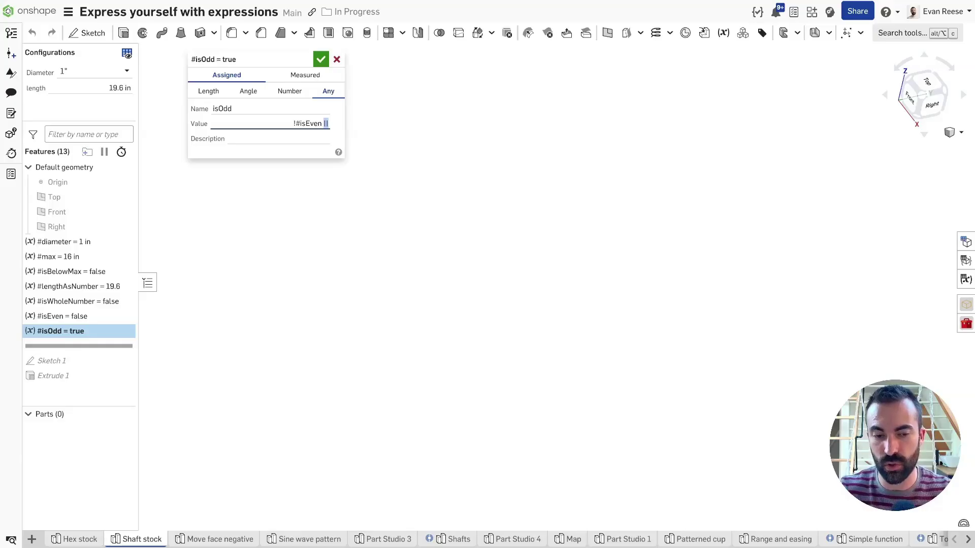
# Set the isOdd value to !#isEven && #isWholeNumber and accept the variable.
pyautogui.write('&&')
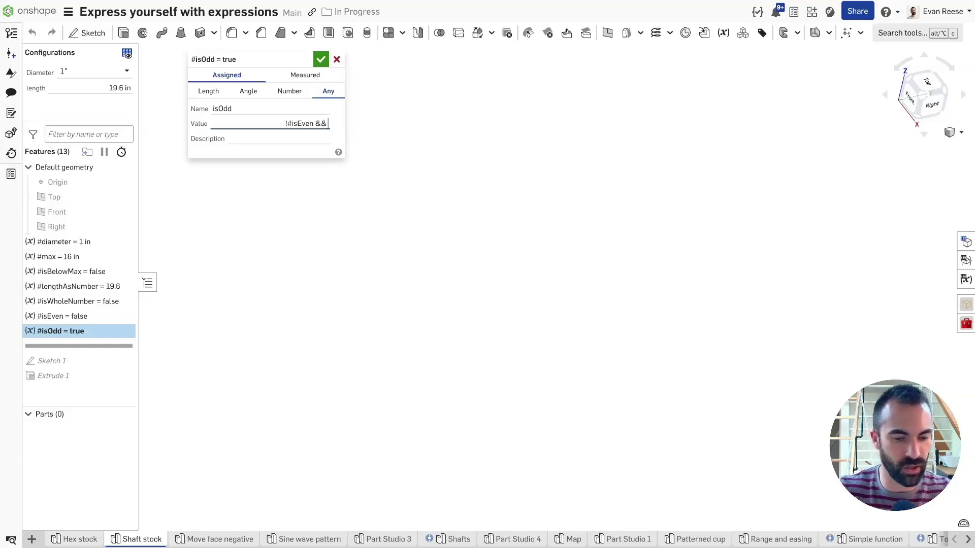
pyautogui.write('#isWholeNumber')
pyautogui.press('Return')
pyautogui.press('Return')
pyautogui.click(321, 59)
# Test isEven and isOdd by stepping the length configuration up through 20 in to 21 in.
pyautogui.click(101, 87)
pyautogui.press('Up')
pyautogui.press('Up')
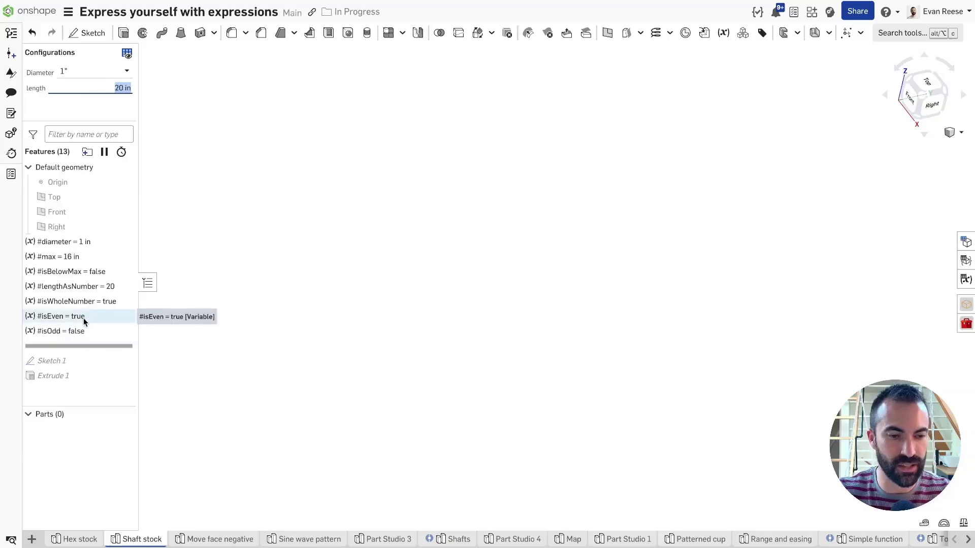
pyautogui.press('Up')
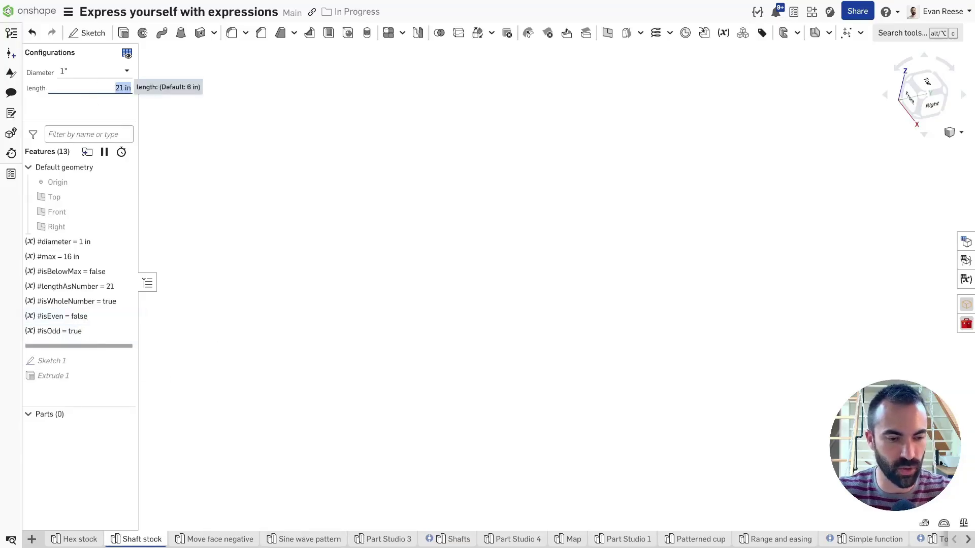
pyautogui.click(99, 318)
pyautogui.keyDown('shift'); pyautogui.click(96, 325); pyautogui.keyUp('shift')
pyautogui.moveTo(96, 325); pyautogui.dragTo(100, 320)
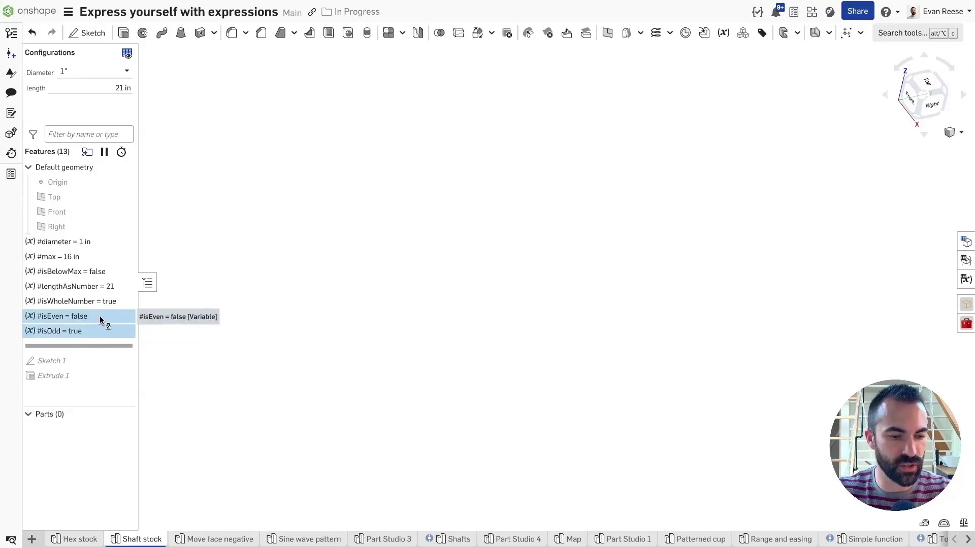
pyautogui.click(209, 318)
# Test isEven and isOdd by stepping the length configuration down to 20.7 in, and finish by setting it to 20 in.
pyautogui.click(84, 83)
pyautogui.hotkey('alt', 'Down')
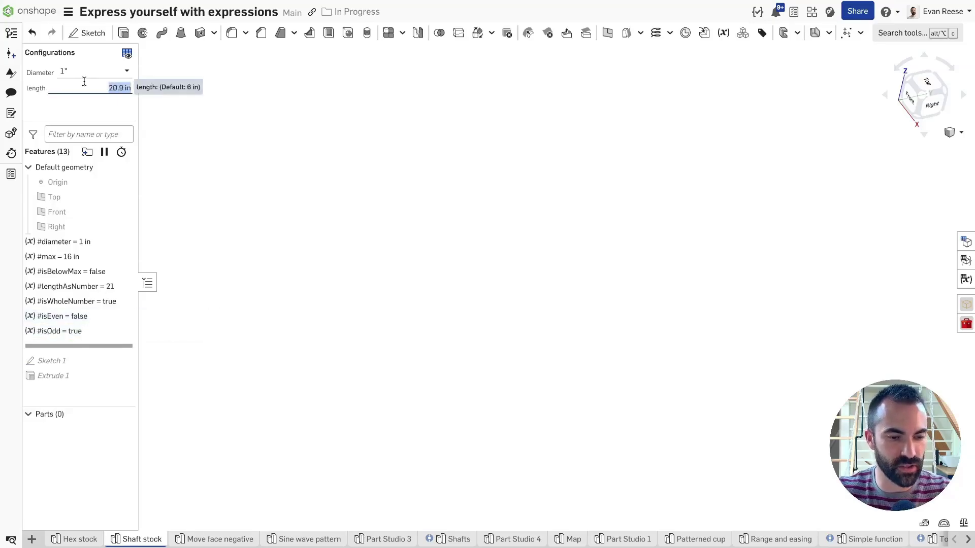
pyautogui.hotkey('alt', 'Down')
pyautogui.hotkey('alt', 'Down')
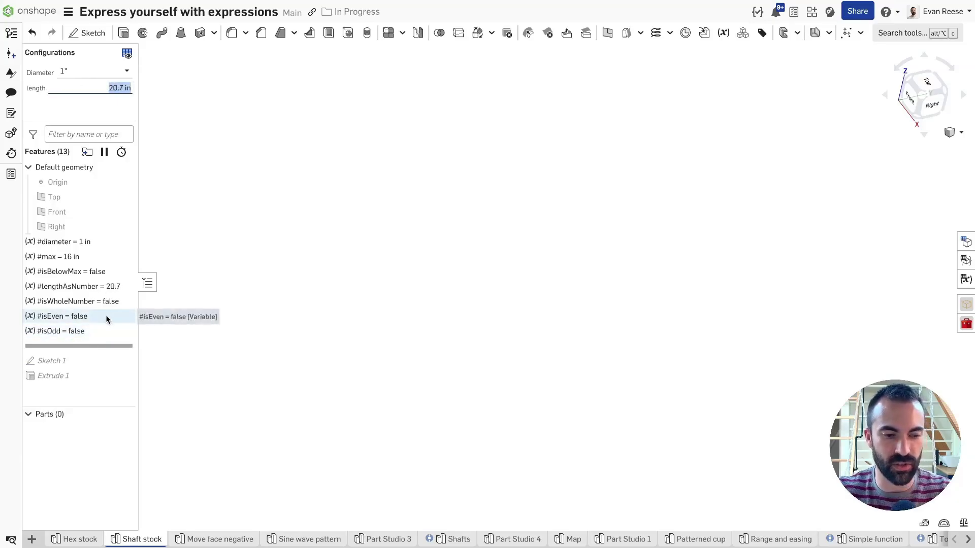
pyautogui.write('20')
pyautogui.press('Return')
pyautogui.click(242, 251)
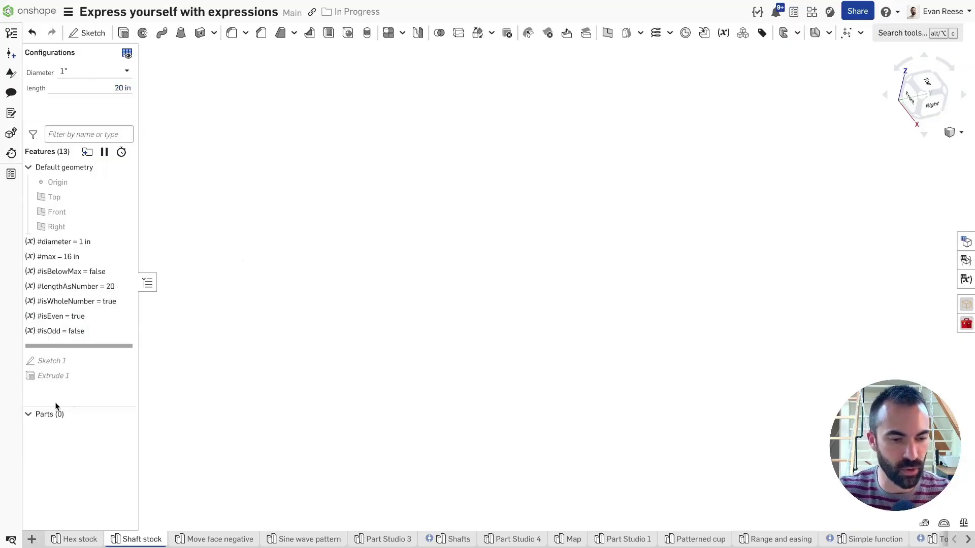
# Add a variable meetsAllCriteria of type Any with the value #isBelowMax && #isOdd.
pyautogui.click(723, 32)
pyautogui.click(332, 91)
pyautogui.click(271, 108)
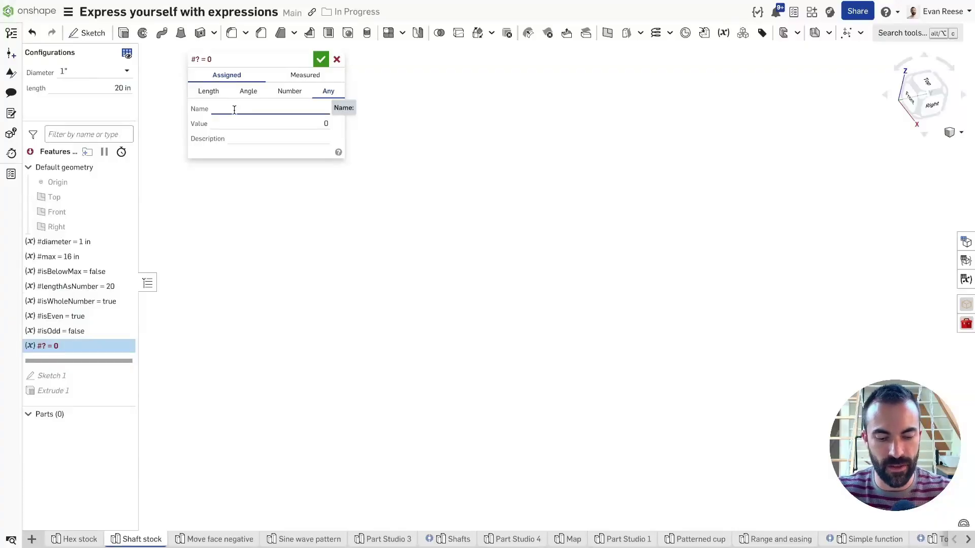
pyautogui.write('meetsAllCriteria')
pyautogui.press('Tab')
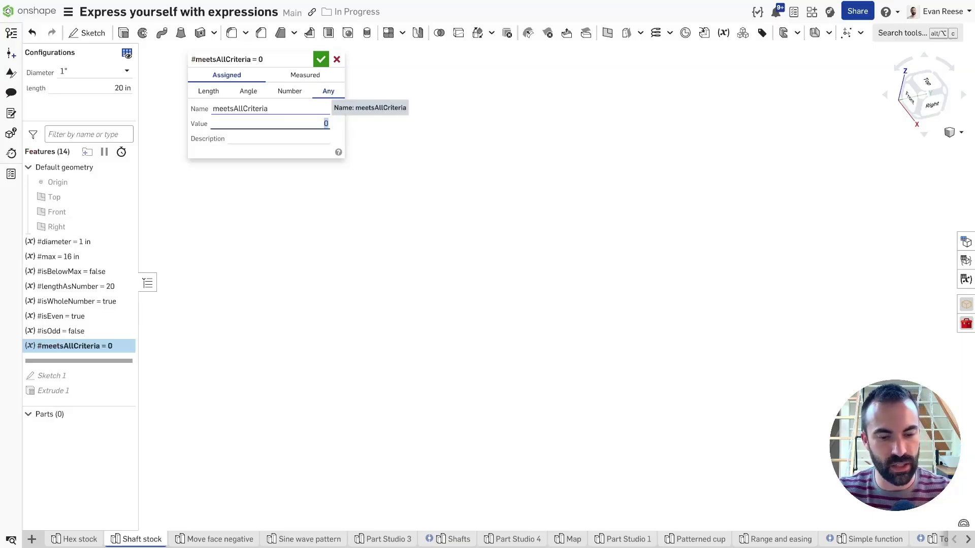
pyautogui.write('#isBelowMax &&')
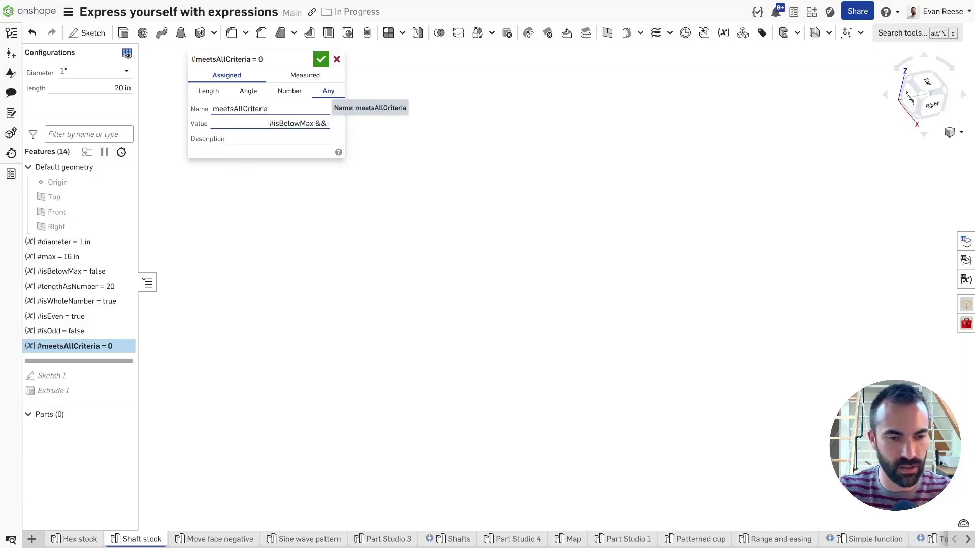
pyautogui.write(' is')
pyautogui.press('Down')
pyautogui.press('Down')
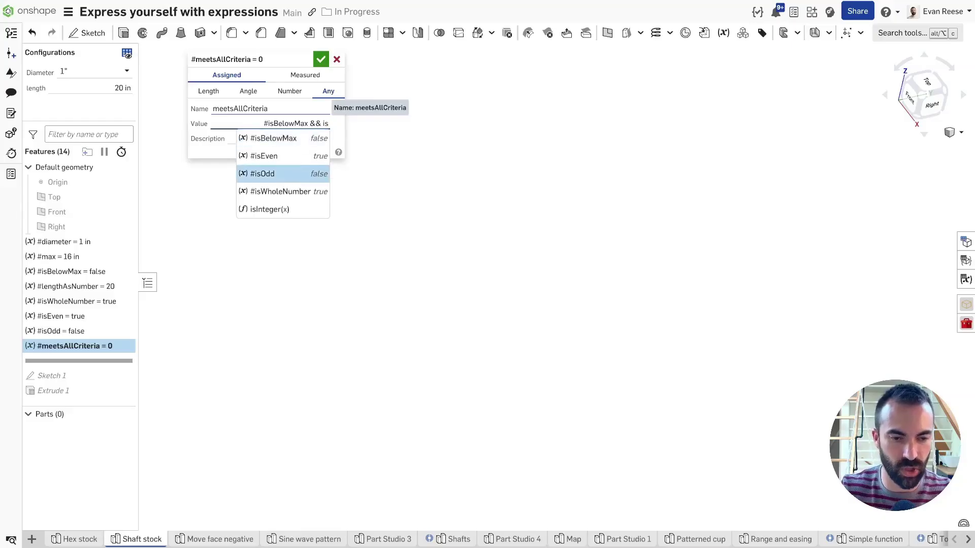
pyautogui.press('Return')
pyautogui.click(297, 181)
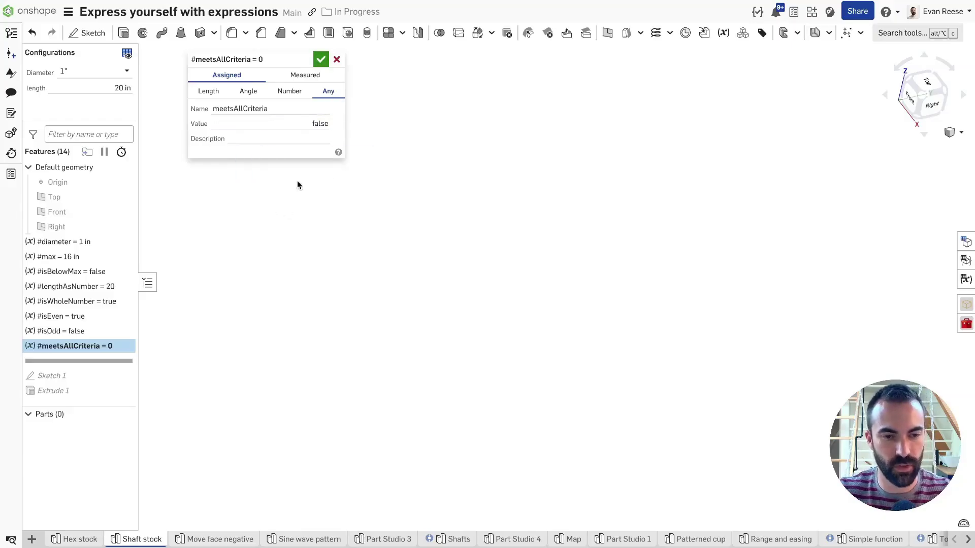
pyautogui.click(321, 59)
# Test meetsAllCriteria by lowering the length configuration to 18.9 in.
pyautogui.click(84, 85)
pyautogui.scroll(-10, 87, 82)
pyautogui.scroll(2, 86, 82)
pyautogui.press('Return')
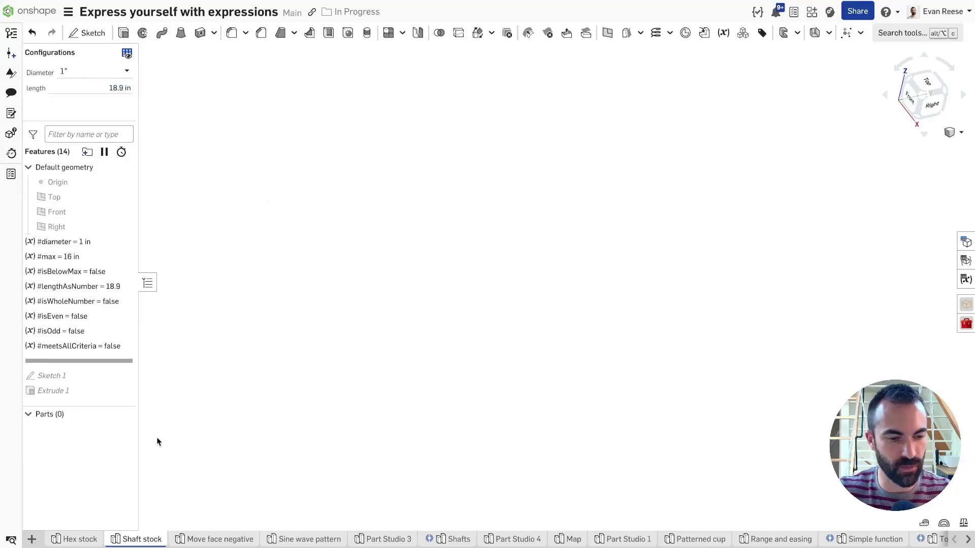
pyautogui.click(110, 350)
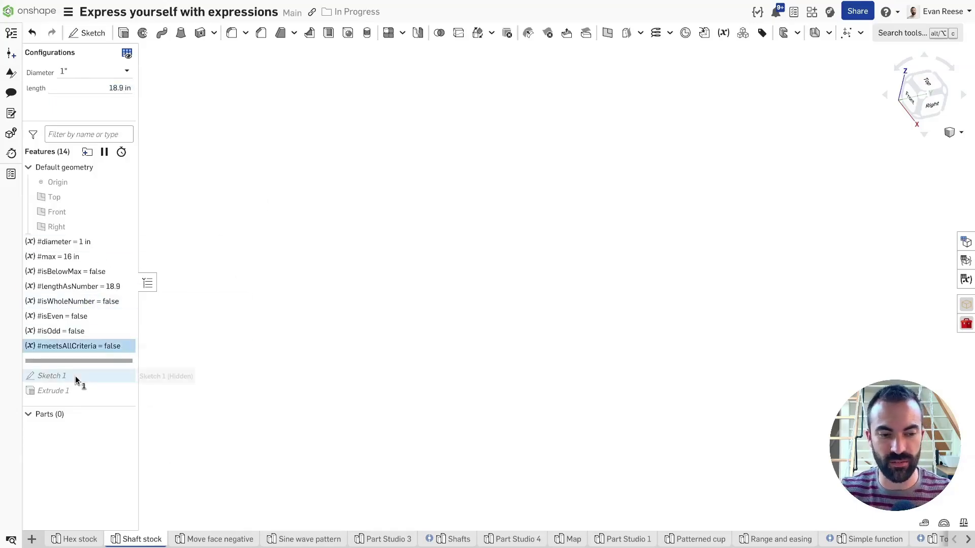
pyautogui.click(209, 313)
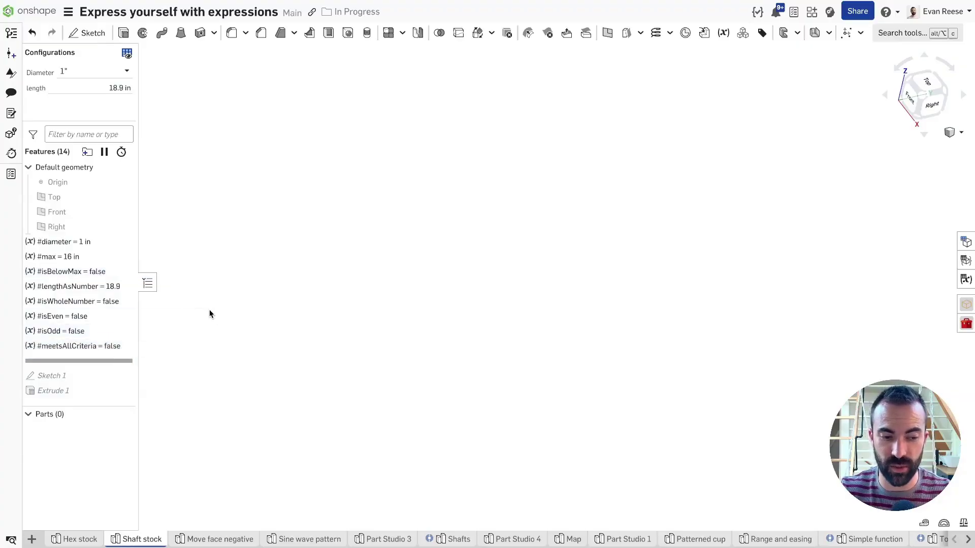
# Add a variable of type Any named length and compare it with the length variable in the configuration table.
pyautogui.click(723, 33)
pyautogui.click(330, 92)
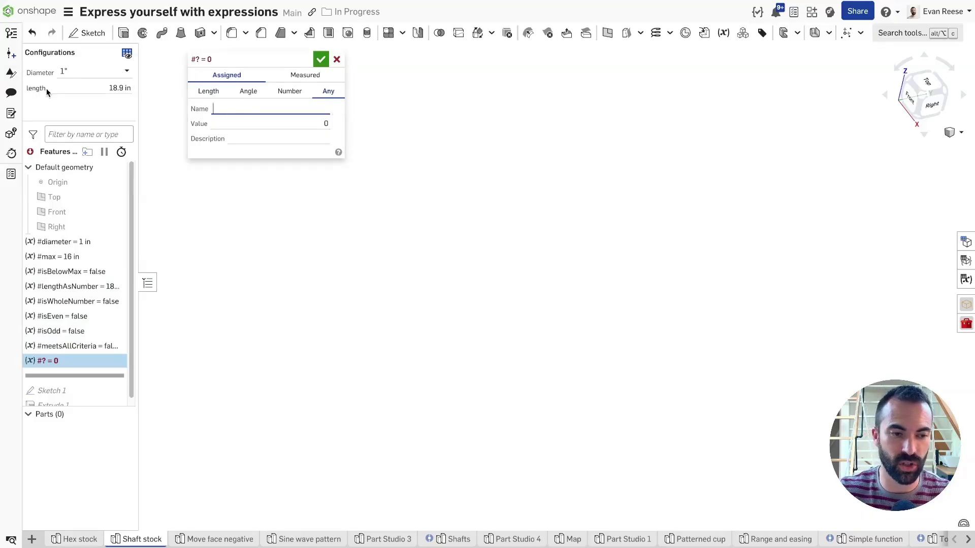
pyautogui.write('length')
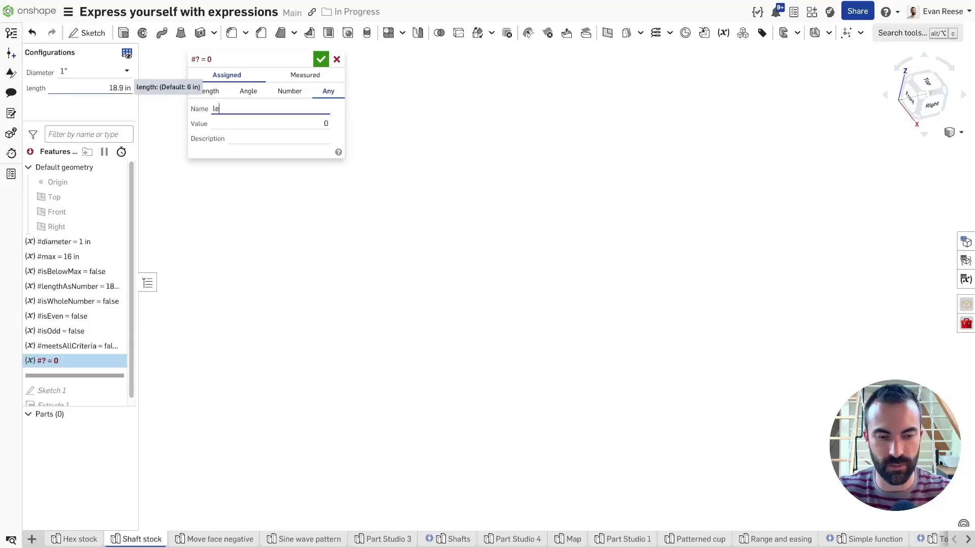
pyautogui.click(321, 59)
pyautogui.click(967, 243)
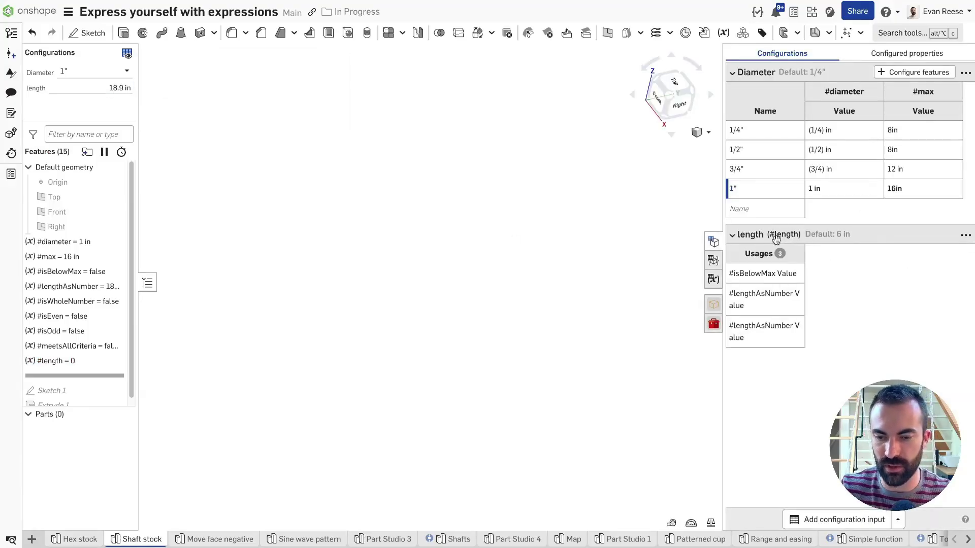
pyautogui.click(713, 241)
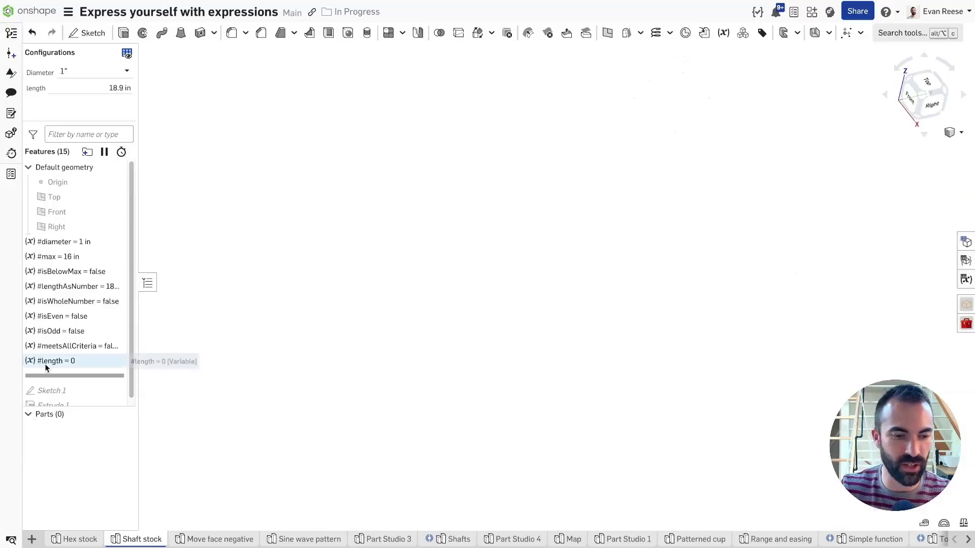
# Set the length variable's value to 2 in and roll the feature list to the end to rebuild the shaft.
pyautogui.doubleClick(51, 361)
pyautogui.write('2in')
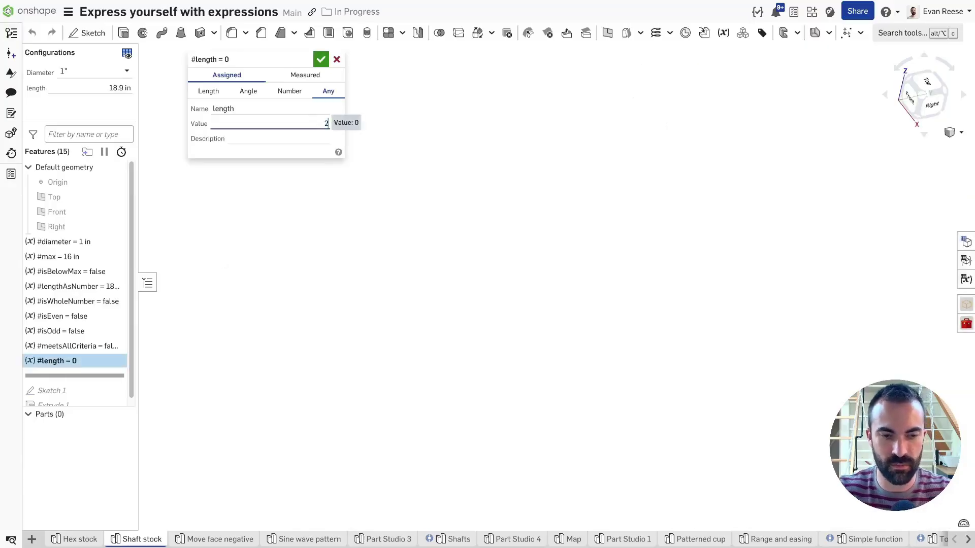
pyautogui.press('Return')
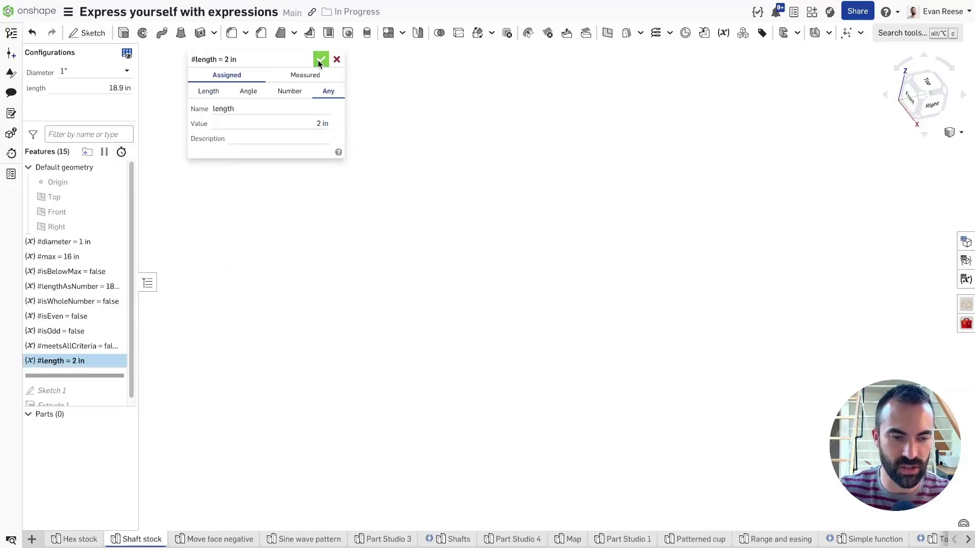
pyautogui.click(320, 58)
pyautogui.rightClick(61, 331)
pyautogui.click(169, 405)
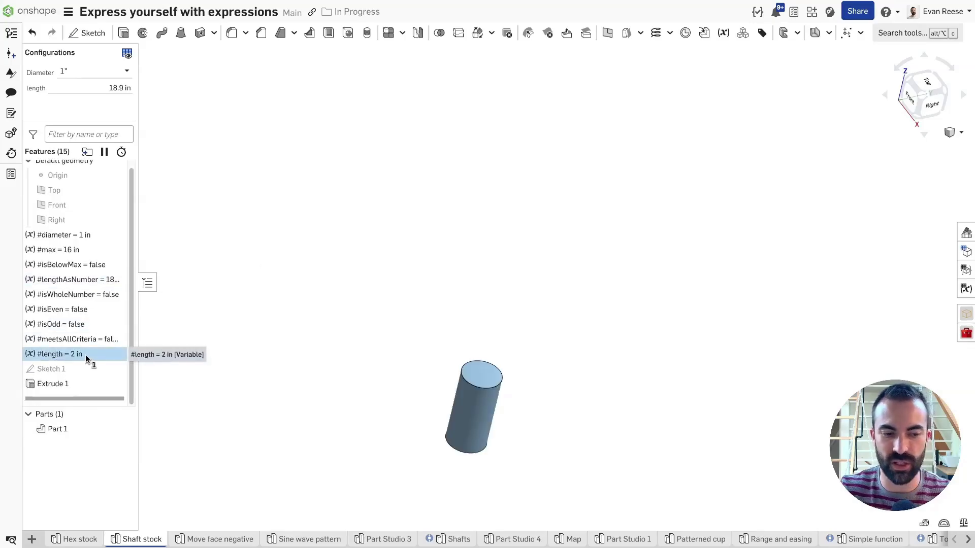
# Lower the length configuration to 17.1 in to check whether the new length variable overrides it in the shaft.
pyautogui.click(78, 87)
pyautogui.press('Up')
pyautogui.press('Down')
pyautogui.press('Down')
pyautogui.press('Down')
pyautogui.press('Down')
pyautogui.press('Down')
pyautogui.press('Down')
pyautogui.press('Down')
pyautogui.press('Down')
pyautogui.press('Down')
pyautogui.press('Down')
pyautogui.press('Down')
pyautogui.press('Down')
pyautogui.press('Down')
pyautogui.press('Down')
pyautogui.press('Down')
pyautogui.press('Down')
pyautogui.press('Down')
pyautogui.press('Down')
pyautogui.press('Down')
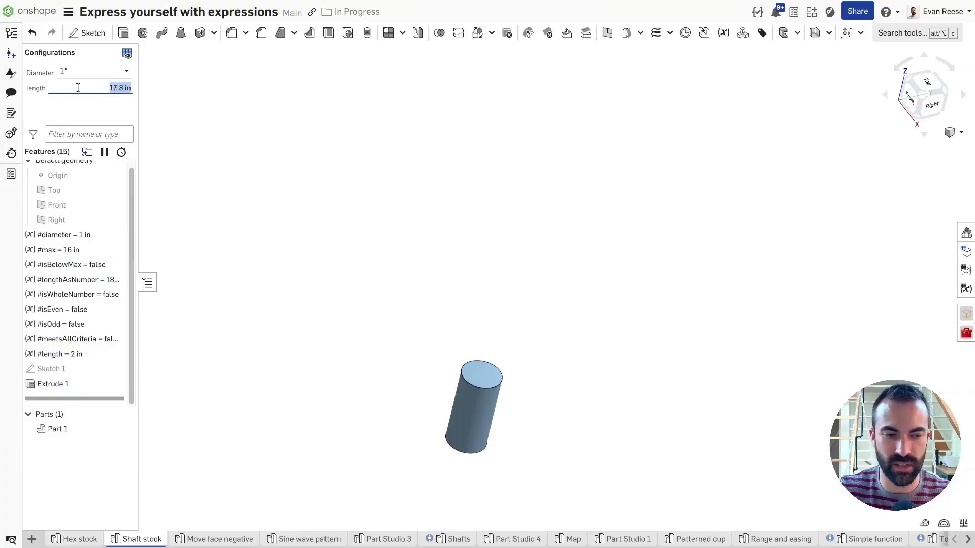
pyautogui.click(163, 128)
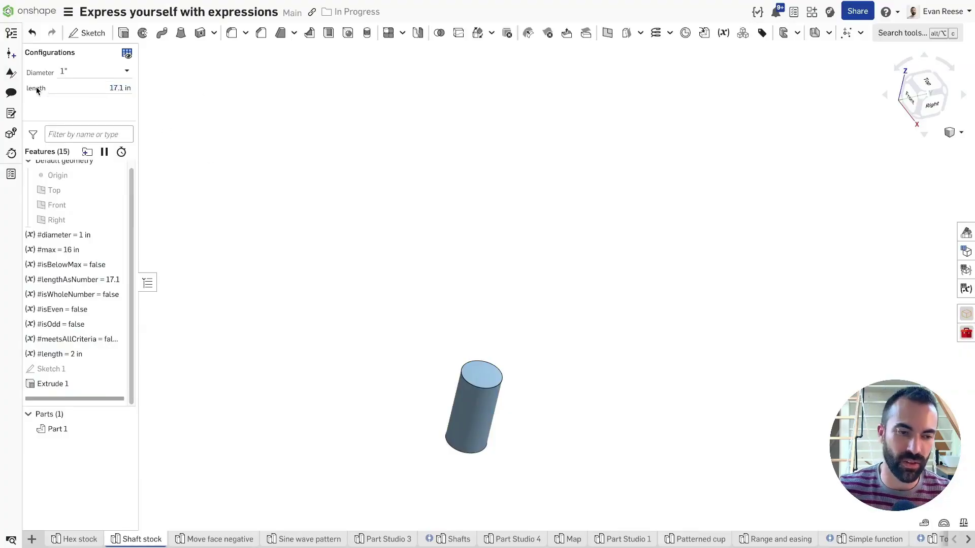
pyautogui.click(76, 355)
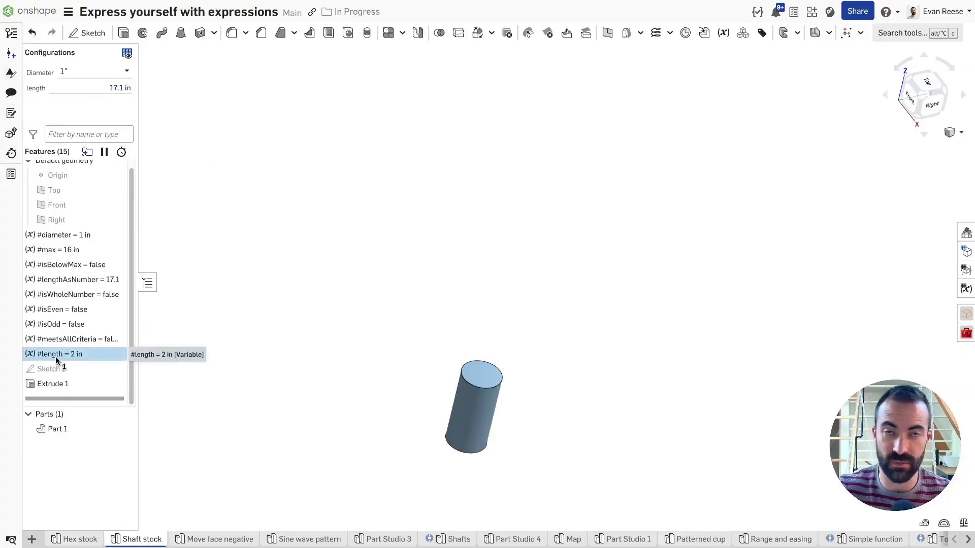
pyautogui.click(334, 265)
# Draft the placeholder ternary pattern boolean ? ifTrue : ifFalse as the value of the #length variable.
pyautogui.doubleClick(61, 354)
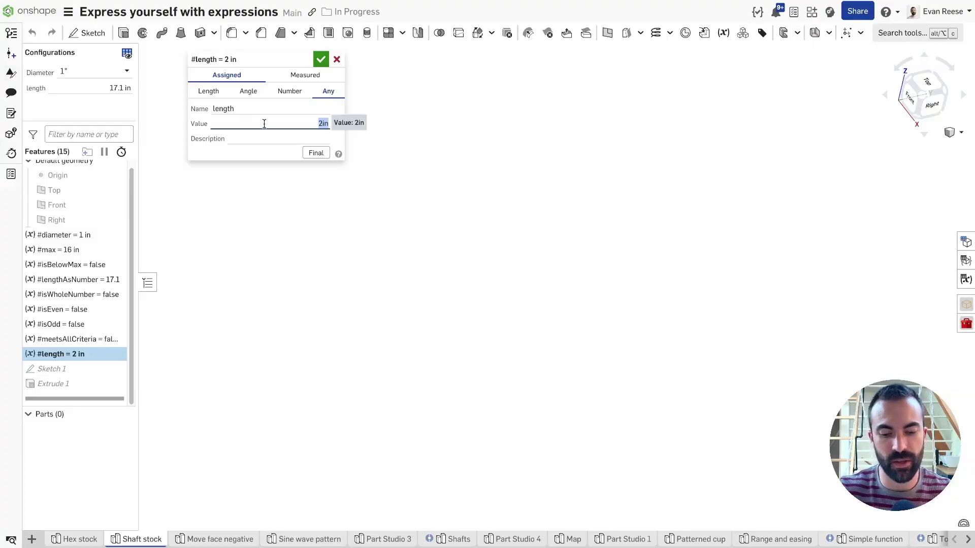
pyautogui.write('boolean ?')
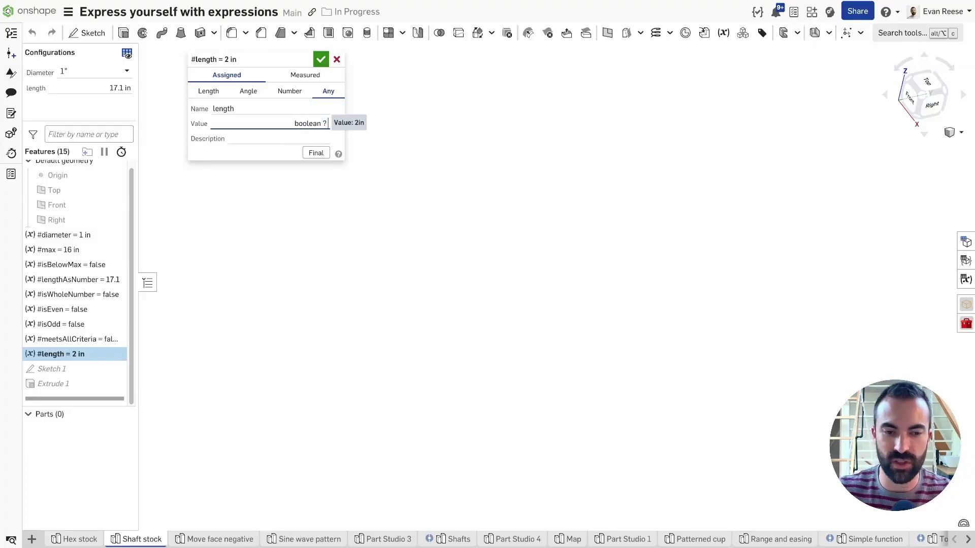
pyautogui.hotkey('ctrl', 'a')
pyautogui.press('End')
pyautogui.write('if')
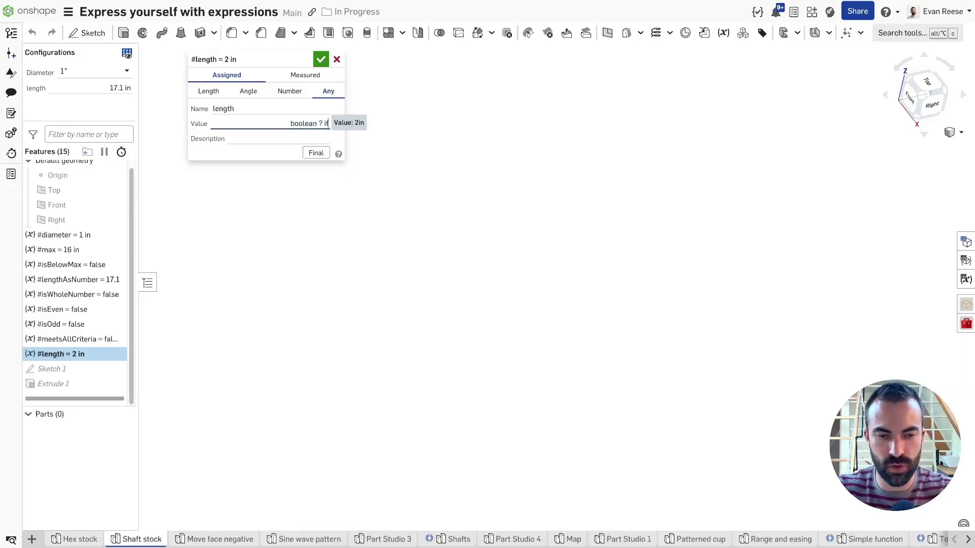
pyautogui.write('True :')
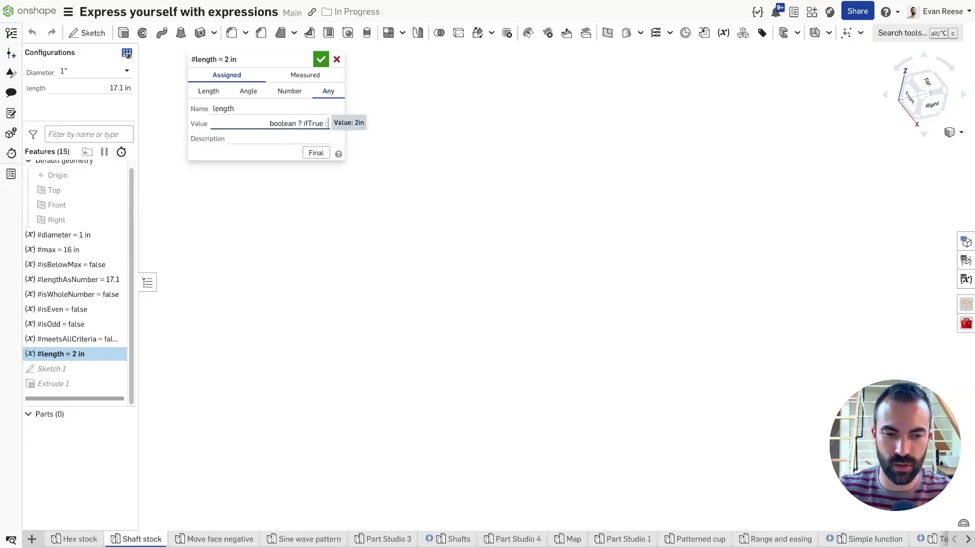
pyautogui.write(' ifFalde')
pyautogui.press('BackSpace')
pyautogui.press('BackSpace')
pyautogui.write('se')
pyautogui.hotkey('ctrl', 'shift', 'Left')
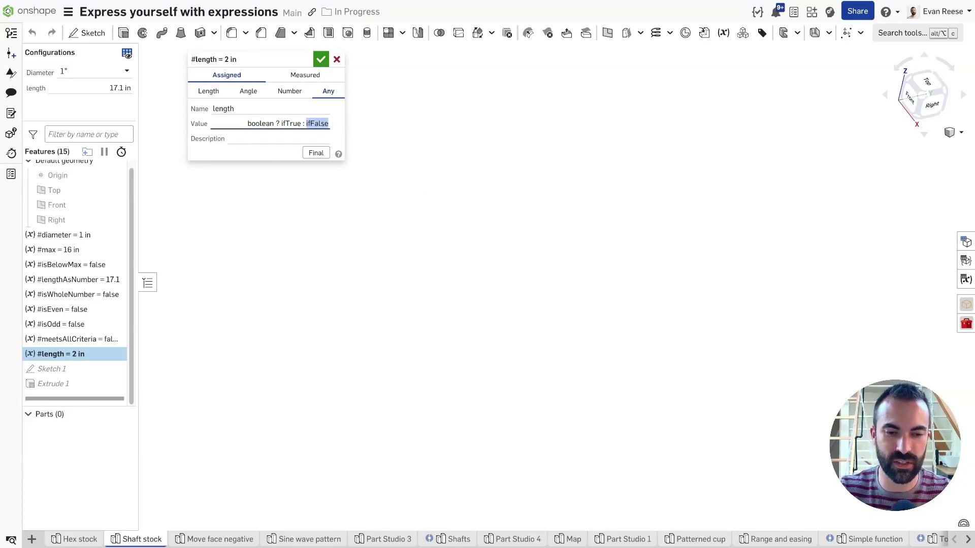
# Highlight the boolean, ifTrue and ifFalse parts of the ternary pattern one after another.
pyautogui.press('Home')
pyautogui.hotkey('ctrl', 'shift', 'Right')
pyautogui.hotkey('shift', 'Right')
pyautogui.hotkey('shift', 'Right')
pyautogui.press('Right')
pyautogui.press('Right')
pyautogui.hotkey('ctrl', 'shift', 'Right')
pyautogui.press('Right')
pyautogui.hotkey('ctrl', 'shift', 'Right')
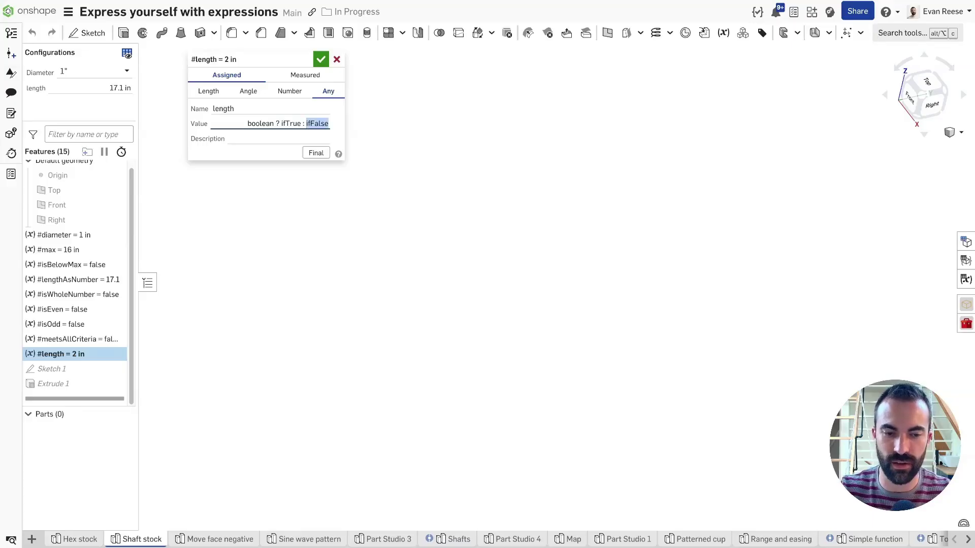
# Set the #length variable's value to #meetsAllCriteria ? #length : 0in and roll the feature list to the end.
pyautogui.hotkey('ctrl', 'a')
pyautogui.press('BackSpace')
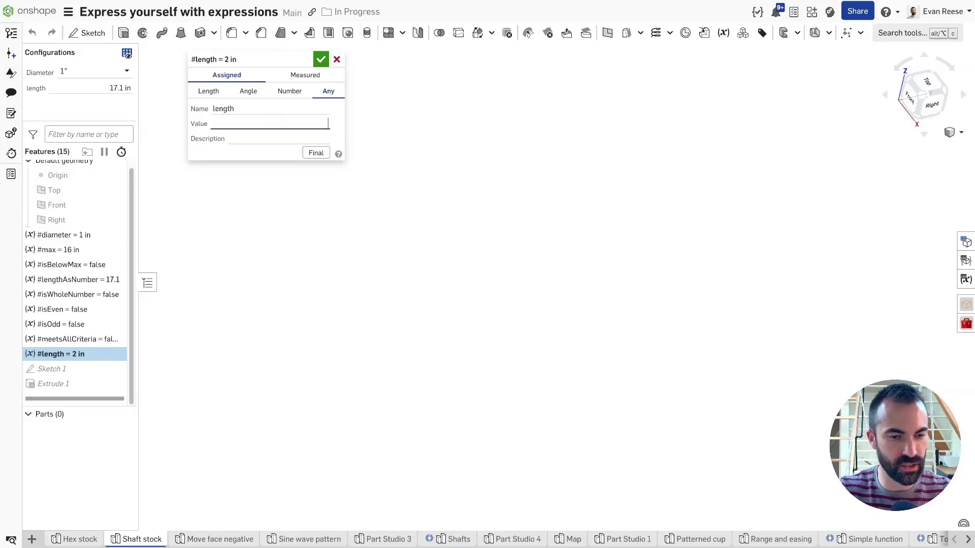
pyautogui.write('#meetsAllCriteria ?')
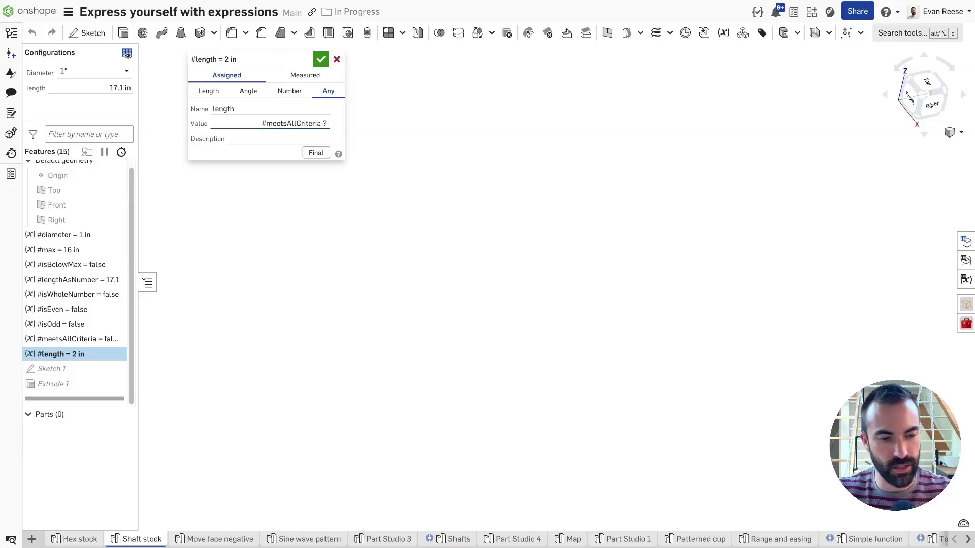
pyautogui.write(' le')
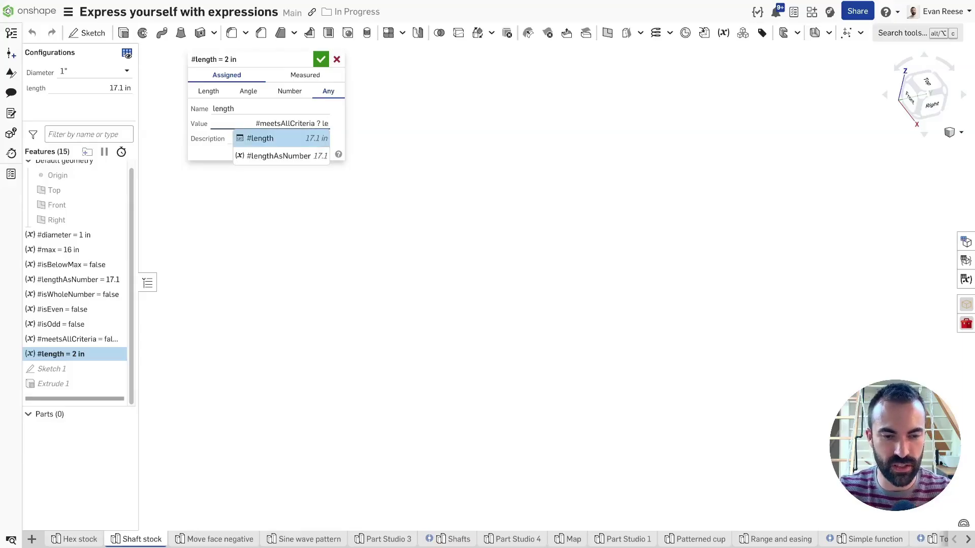
pyautogui.press('Return')
pyautogui.write(':')
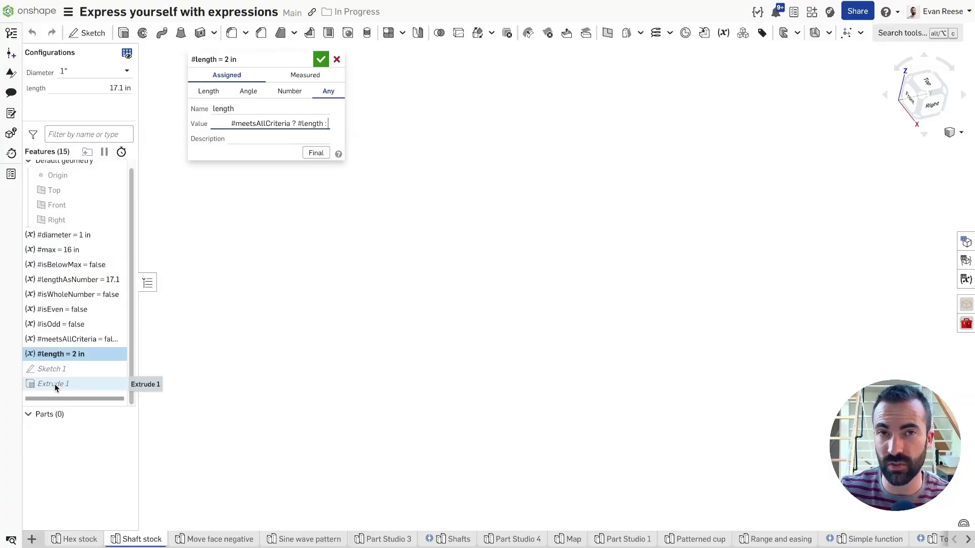
pyautogui.write('0in')
pyautogui.press('Return')
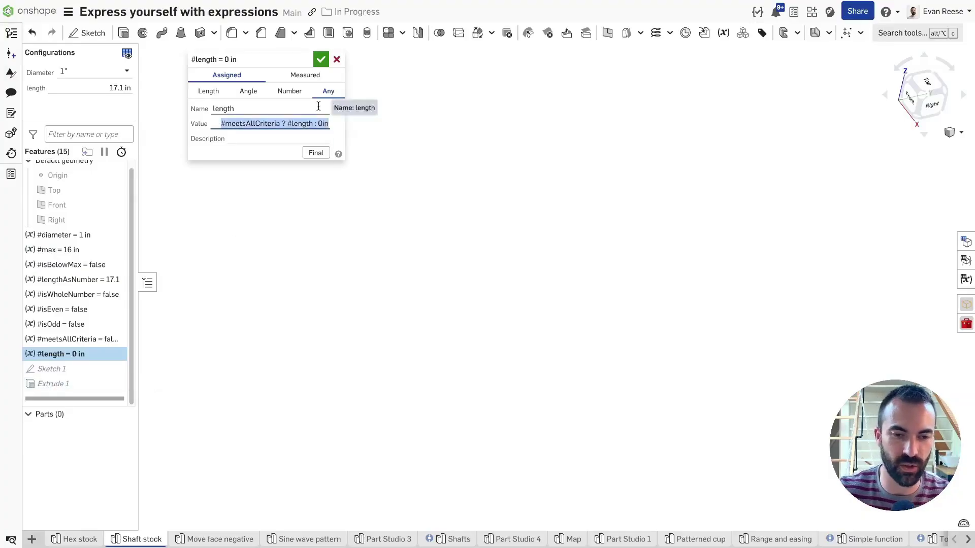
pyautogui.click(321, 59)
pyautogui.rightClick(102, 307)
pyautogui.click(45, 413)
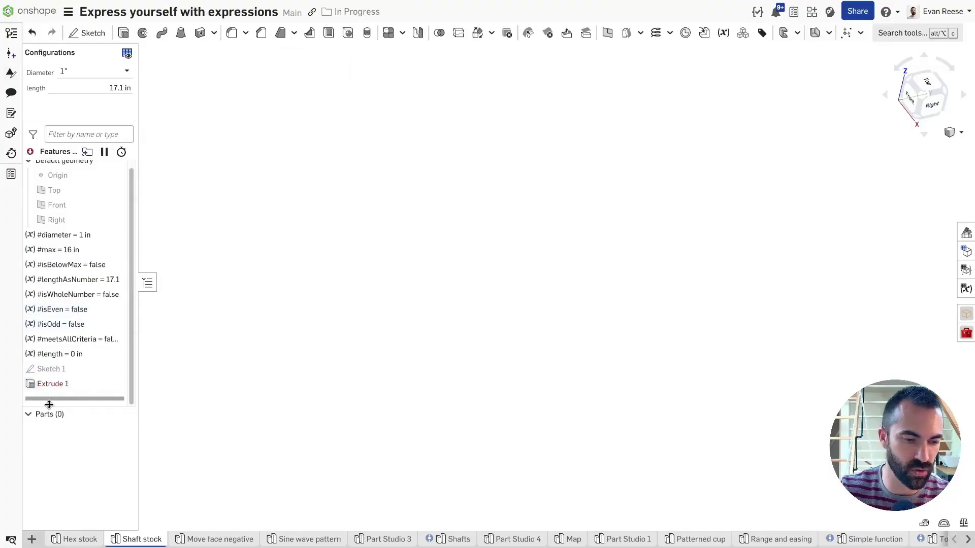
# Test the ternary override by setting the length configuration to 17 in and then 15 in.
pyautogui.moveTo(69, 384)
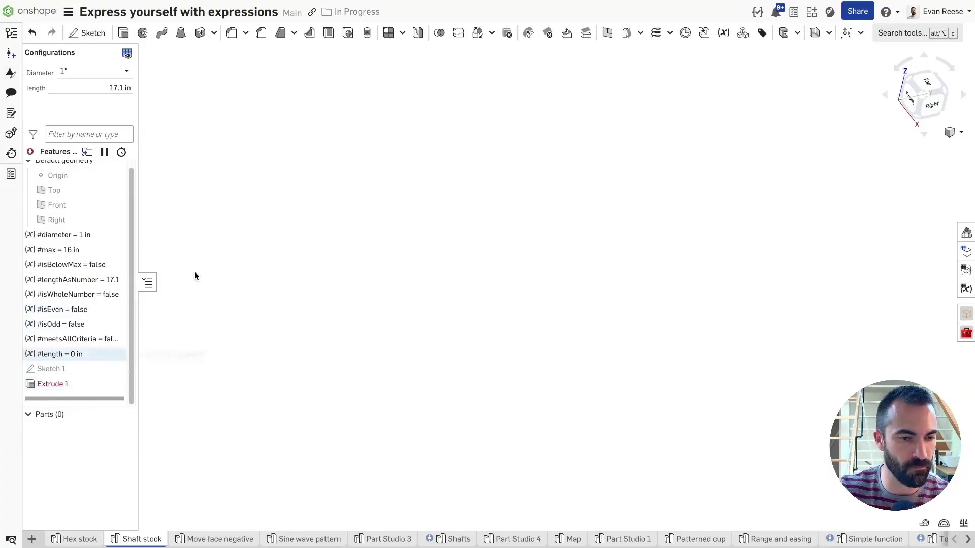
pyautogui.click(89, 88)
pyautogui.write('17')
pyautogui.press('Return')
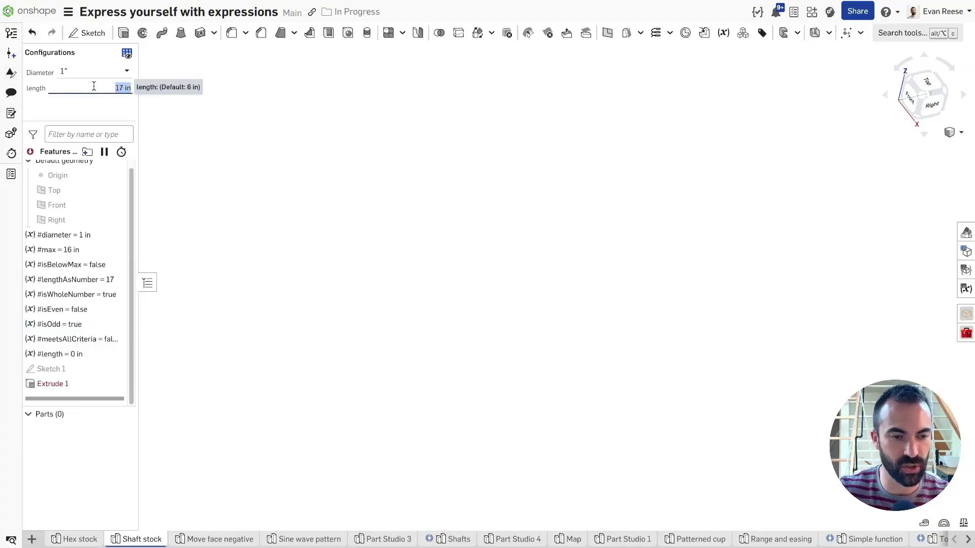
pyautogui.write('15')
pyautogui.press('Return')
pyautogui.moveTo(327, 251); pyautogui.dragTo(320, 237, button='right')
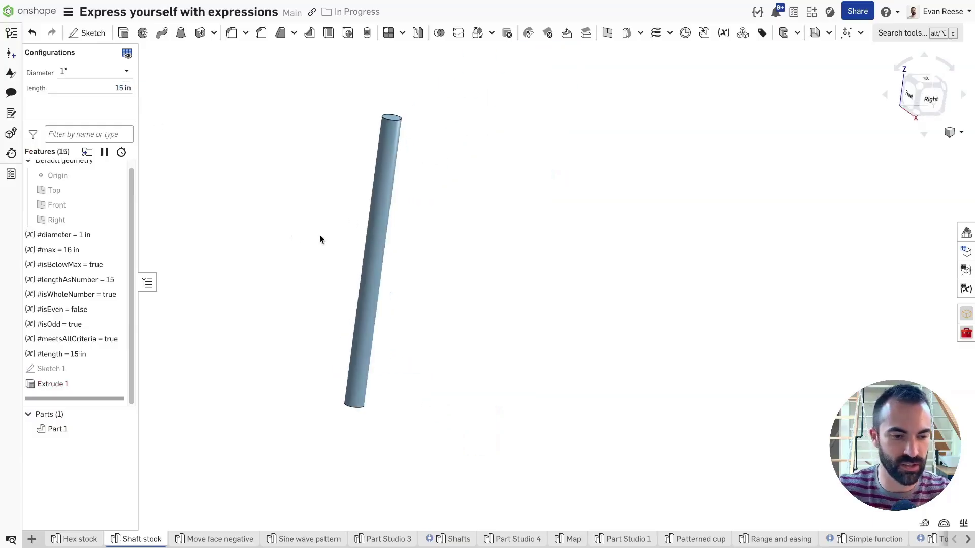
# Highlight the isOdd and isBelowMax variables, and set the length configuration to 14 in to test an even length.
pyautogui.click(102, 325)
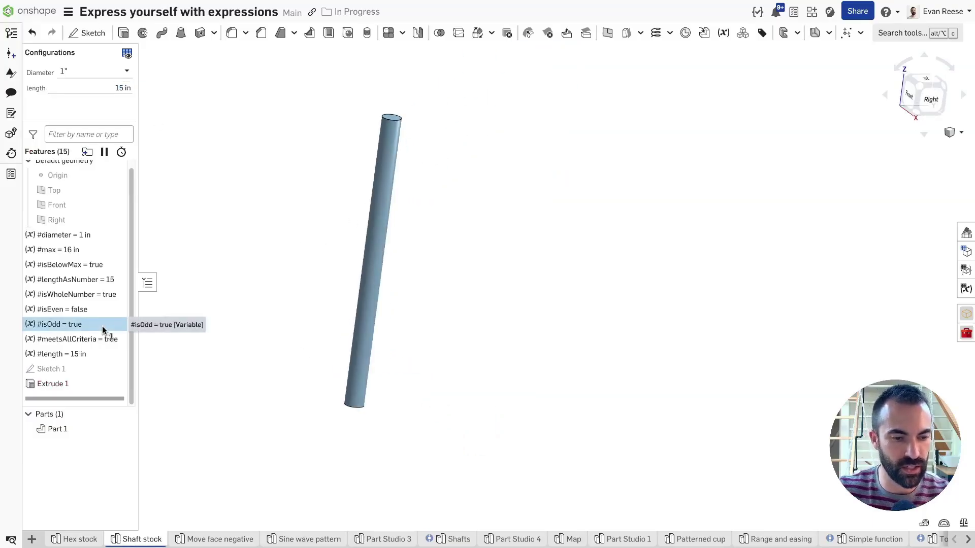
pyautogui.keyDown('ctrl'); pyautogui.click(71, 265); pyautogui.keyUp('ctrl')
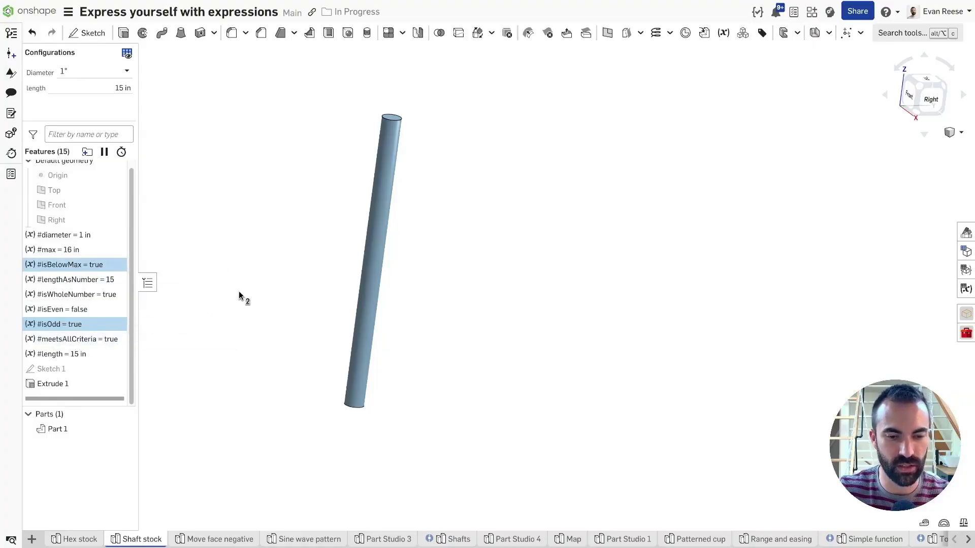
pyautogui.click(104, 88)
pyautogui.write('14')
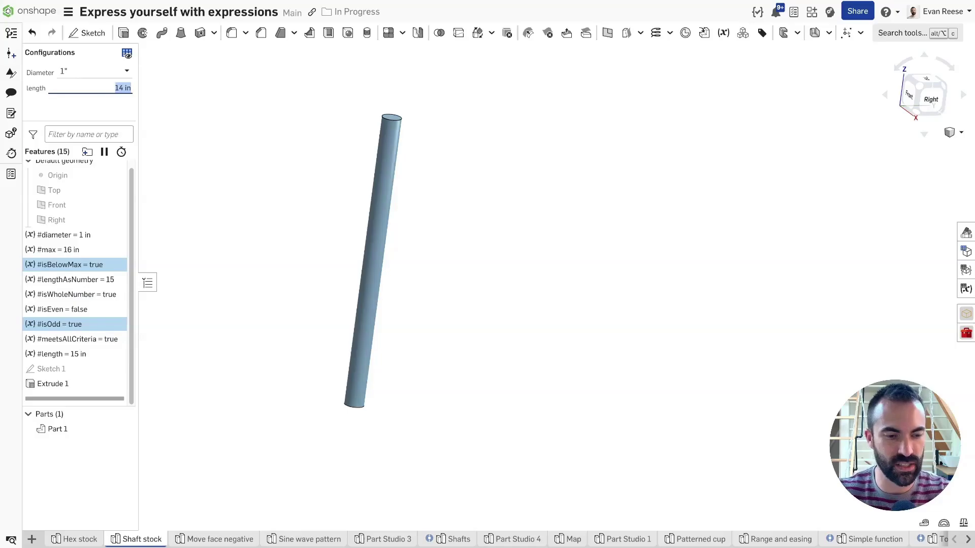
pyautogui.press('Return')
pyautogui.click(235, 288)
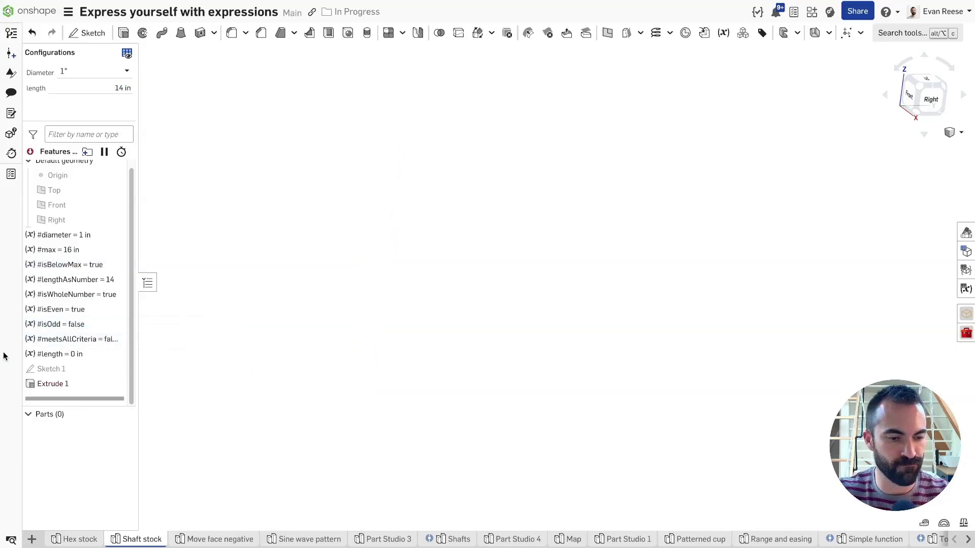
pyautogui.rightClick(77, 354)
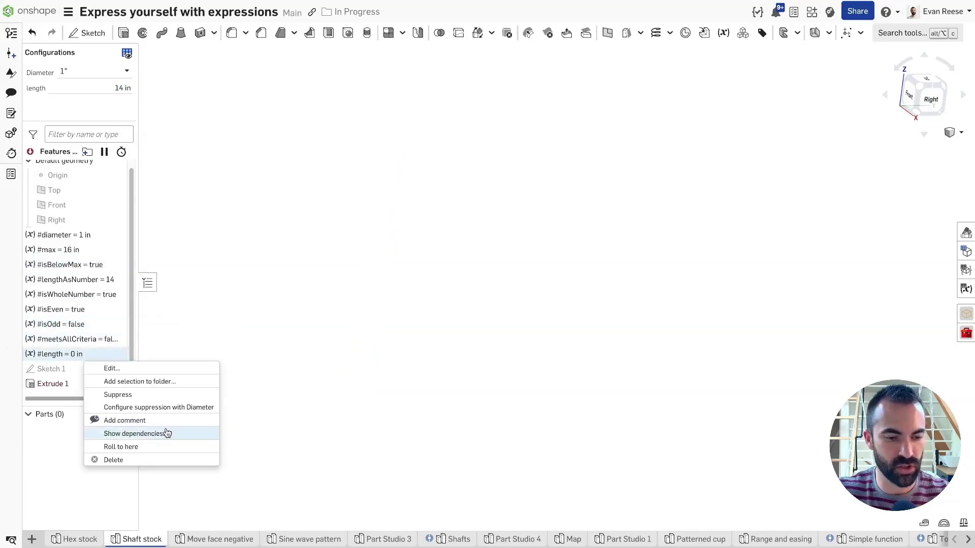
pyautogui.click(148, 448)
pyautogui.click(724, 33)
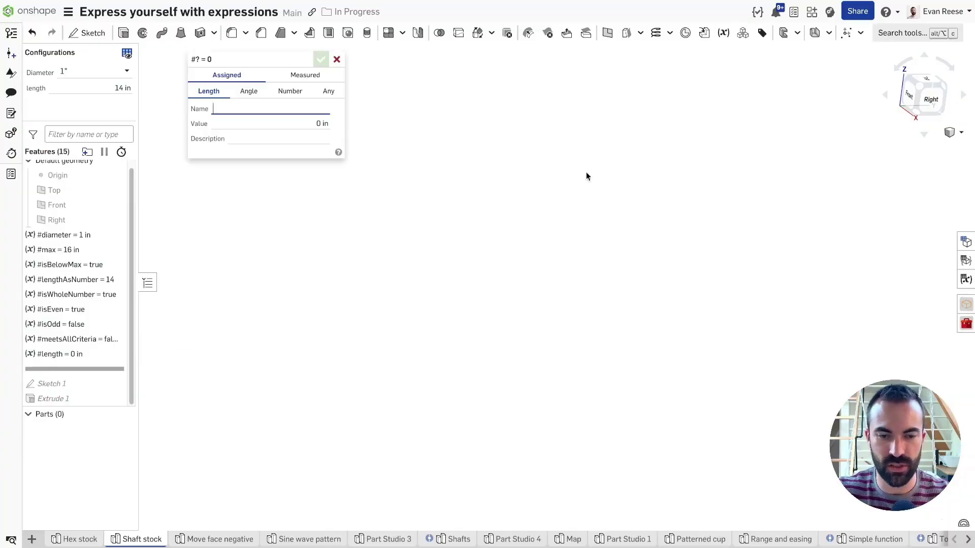
pyautogui.click(328, 92)
pyautogui.click(247, 108)
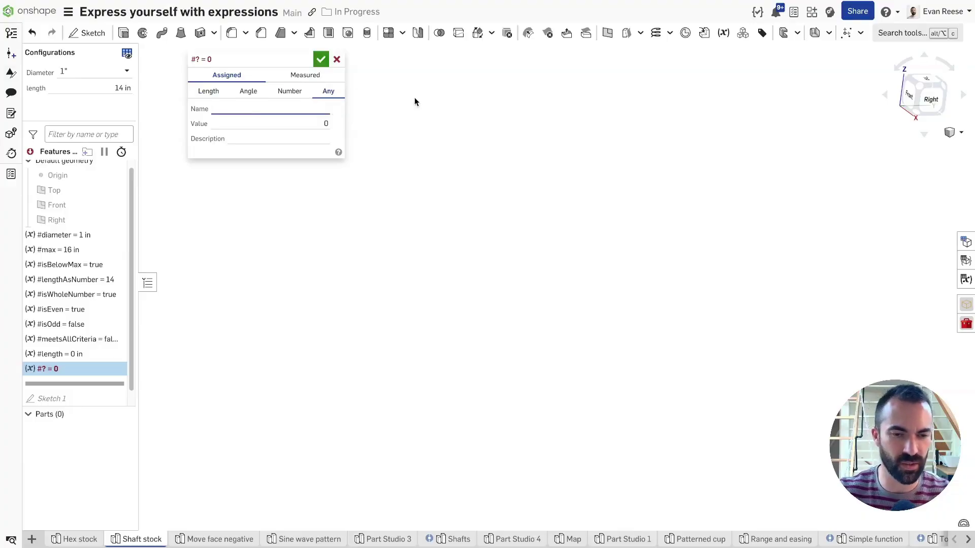
pyautogui.click(337, 59)
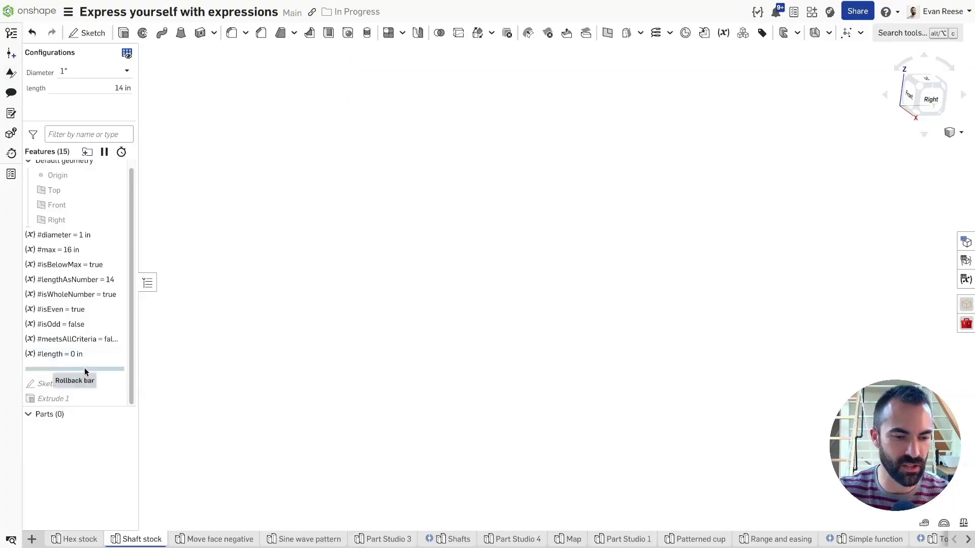
pyautogui.rightClick(91, 385)
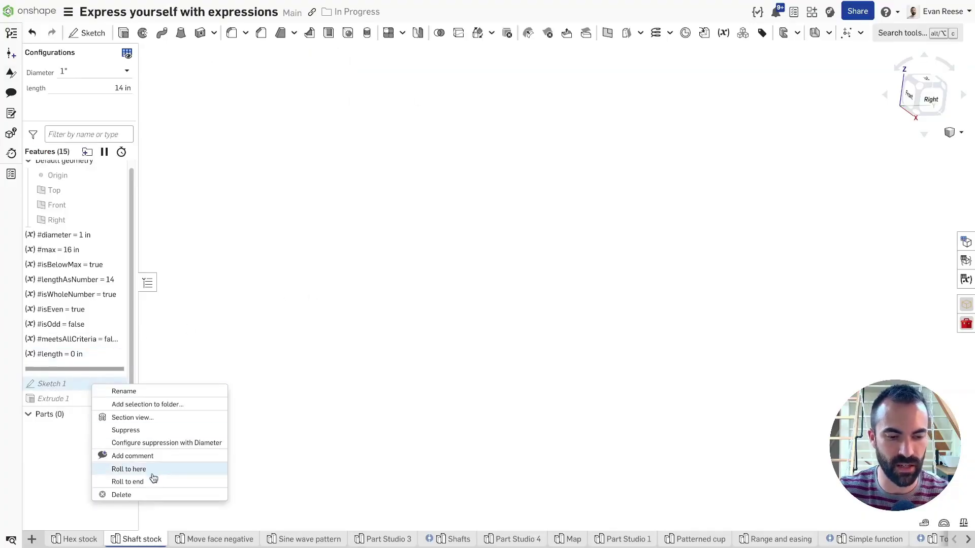
pyautogui.click(137, 482)
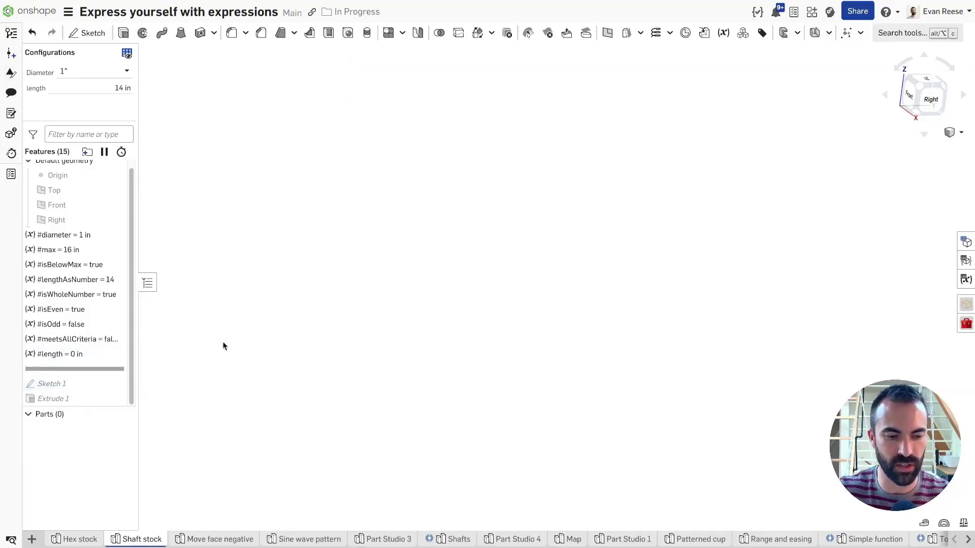
# Review the chain of variables by selecting everything from #diameter through #length in the feature list, and clear the selection.
pyautogui.click(83, 354)
pyautogui.keyDown('shift'); pyautogui.click(78, 235); pyautogui.keyUp('shift')
pyautogui.moveTo(107, 231); pyautogui.dragTo(91, 307)
pyautogui.click(78, 355)
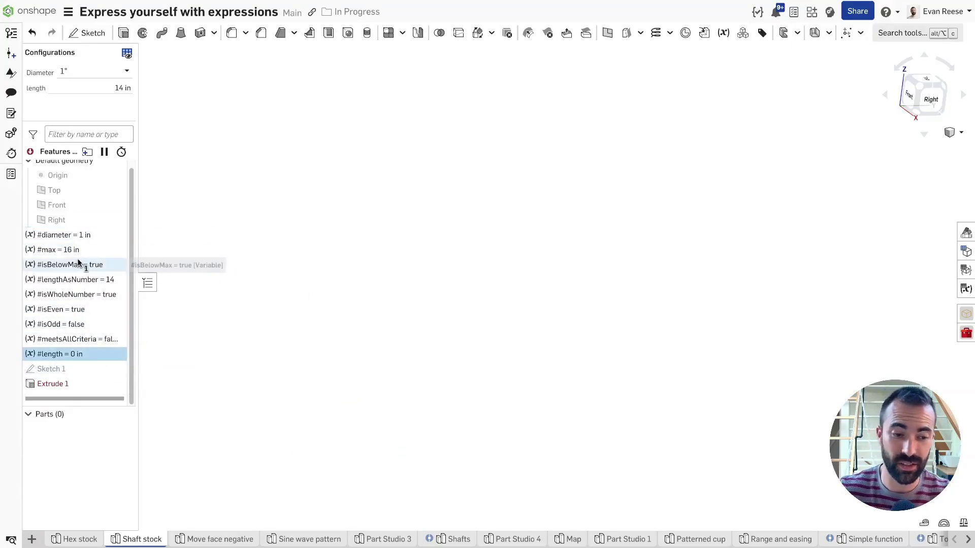
pyautogui.keyDown('shift'); pyautogui.click(83, 237); pyautogui.keyUp('shift')
pyautogui.click(279, 317)
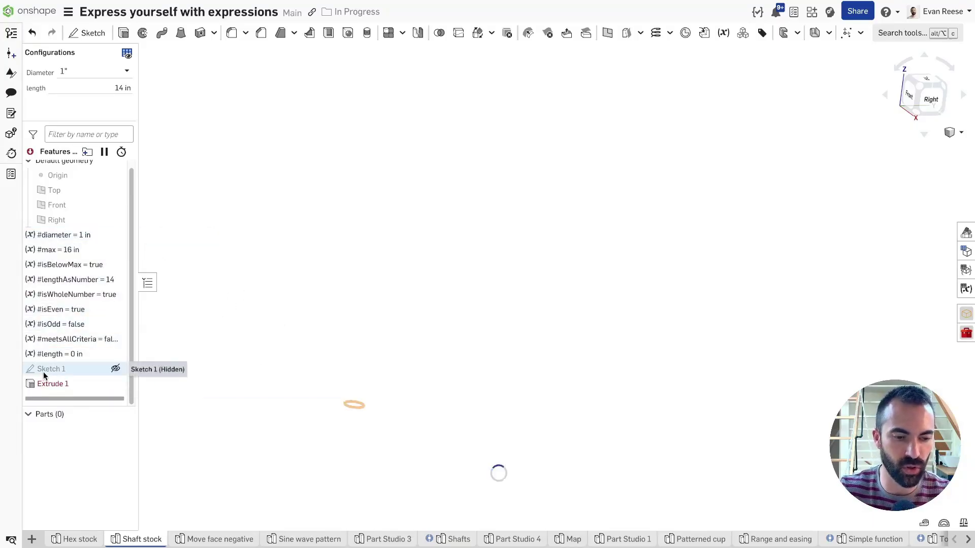
# Add a variable of type Any named status after #length with the value #meetsAllCriteria ? "" : "".
pyautogui.click(723, 32)
pyautogui.click(328, 91)
pyautogui.click(292, 108)
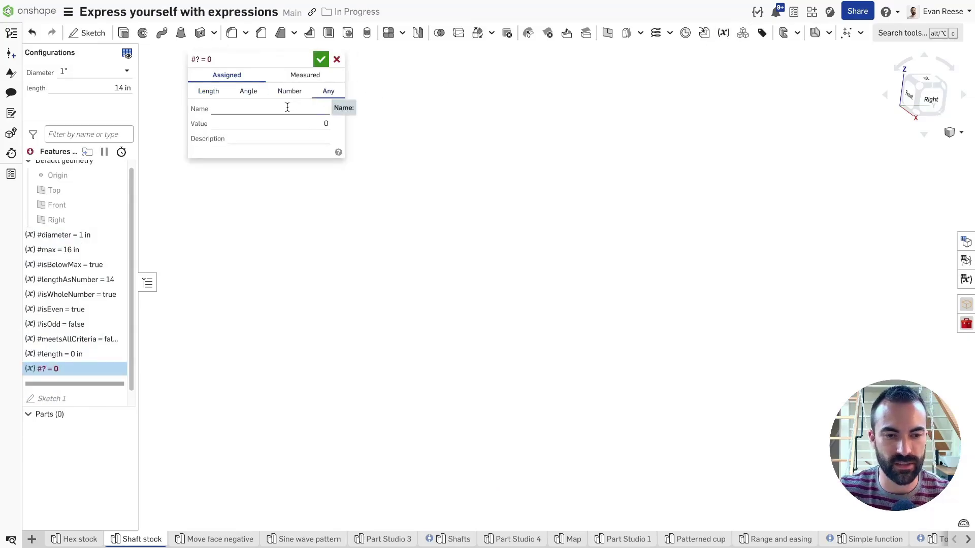
pyautogui.write('status')
pyautogui.press('Tab')
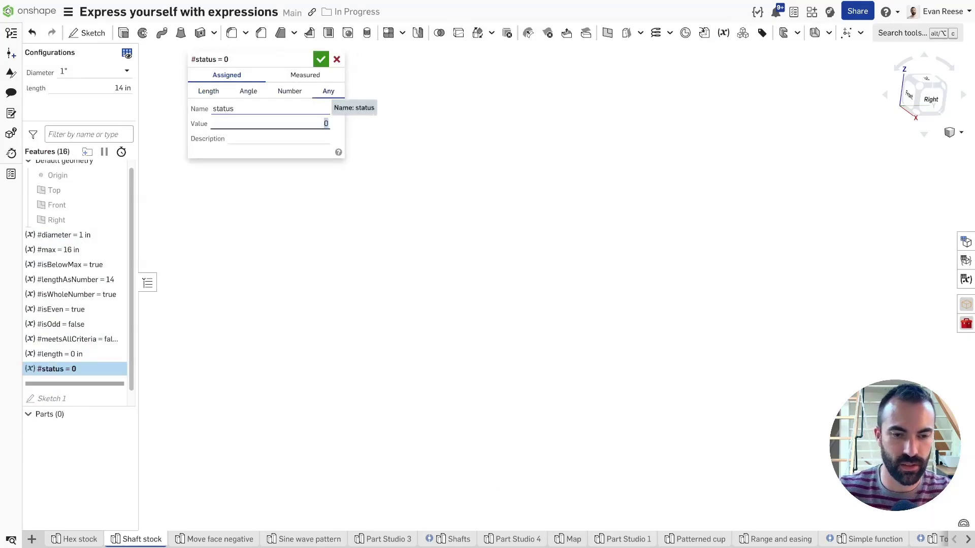
pyautogui.write('#meetsAllCriteria ?')
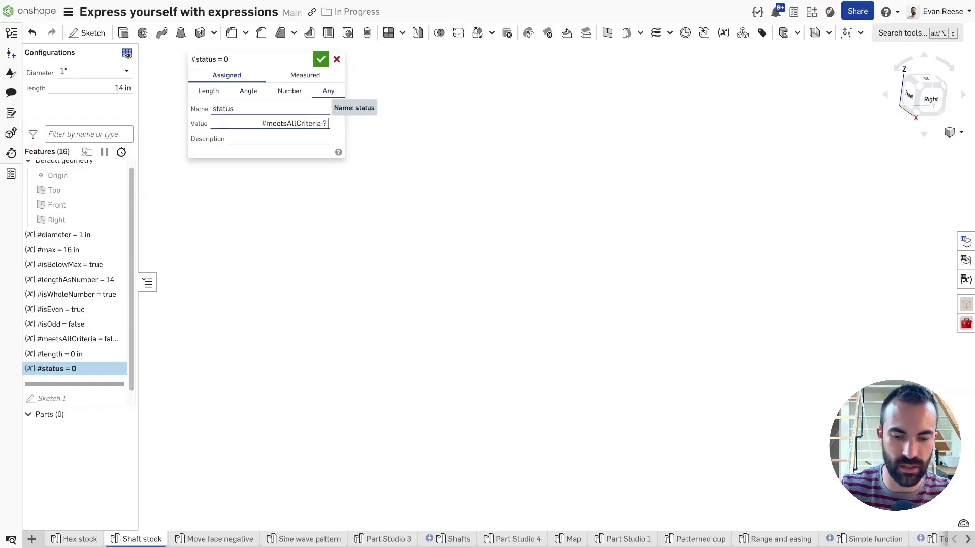
pyautogui.write(' "" : ""')
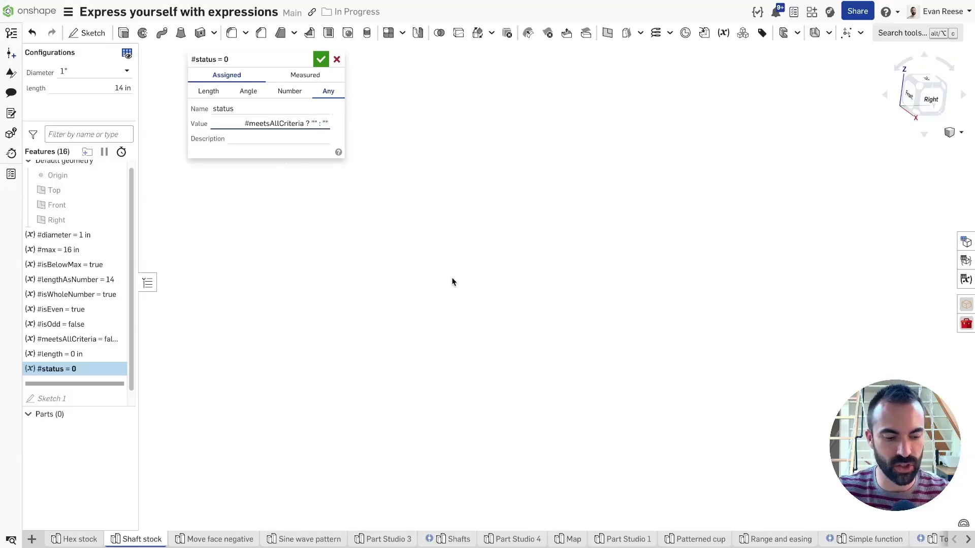
# Find the green check mark emoji by searching for che and insert it between the first quotes of the status value.
pyautogui.click(314, 117)
pyautogui.click(314, 122)
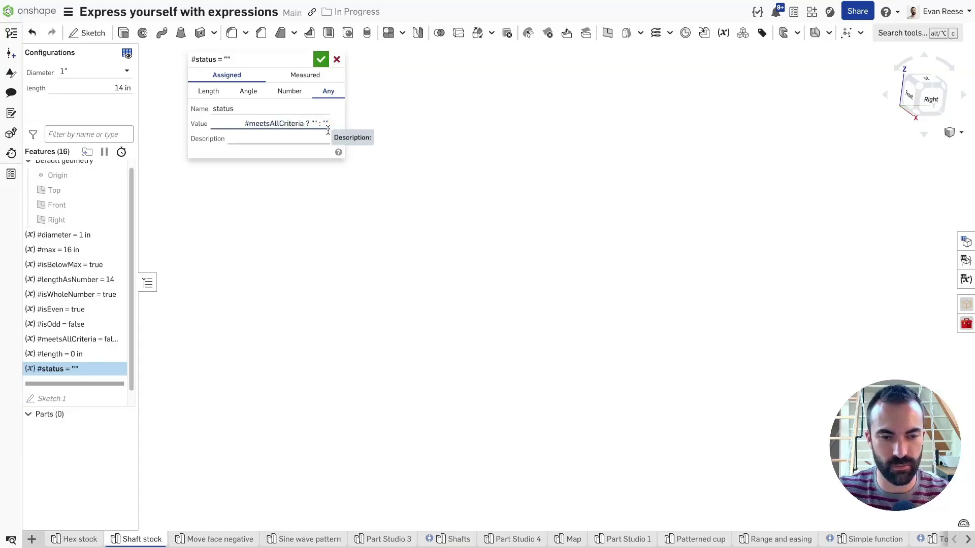
pyautogui.press('ctrl+super+space')
pyautogui.click(704, 206)
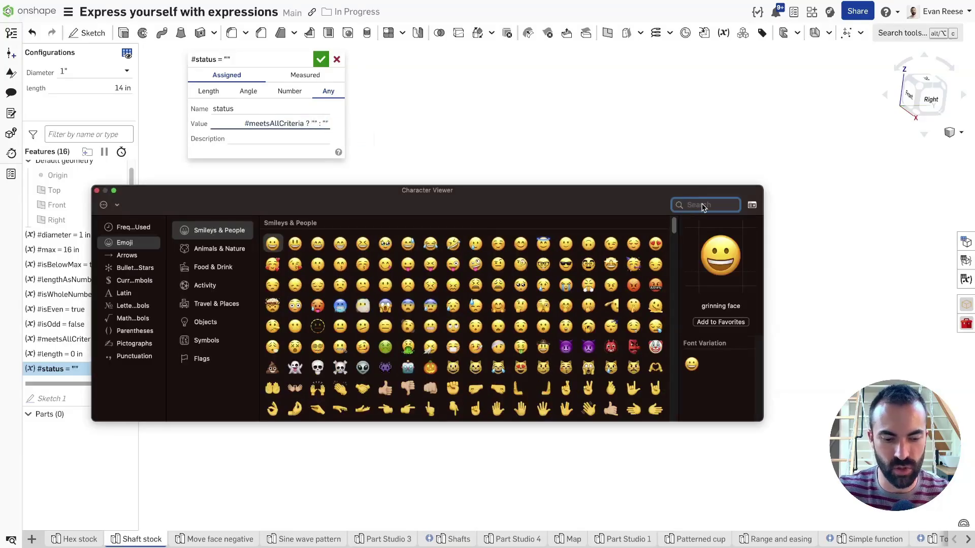
pyautogui.write('che')
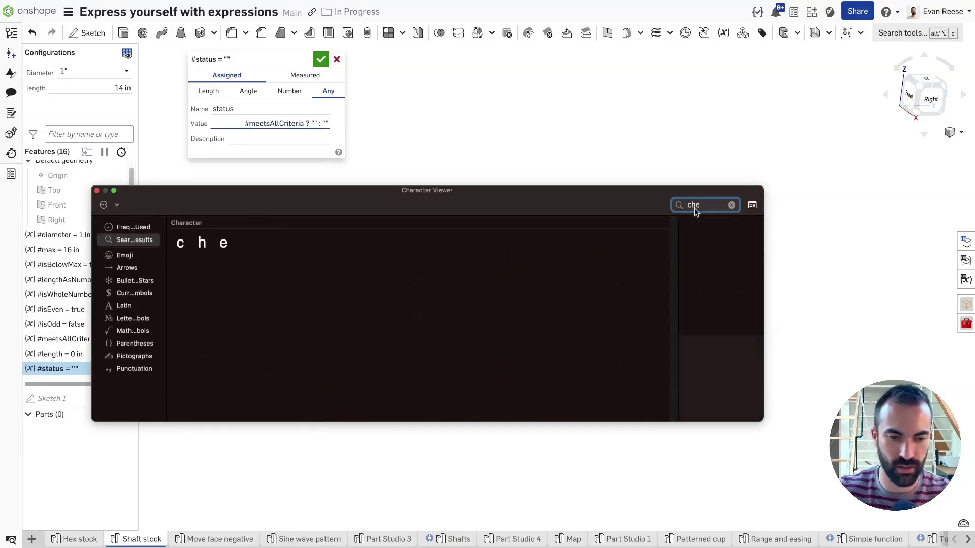
pyautogui.doubleClick(201, 286)
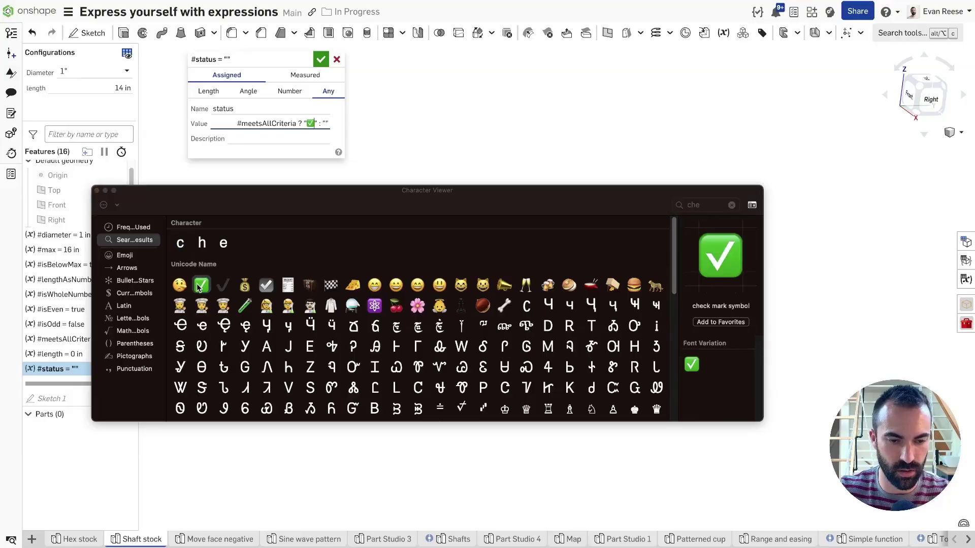
# Insert the red cross mark emoji, found by searching for x, between the second quotes of the status value and accept the variable.
pyautogui.click(324, 122)
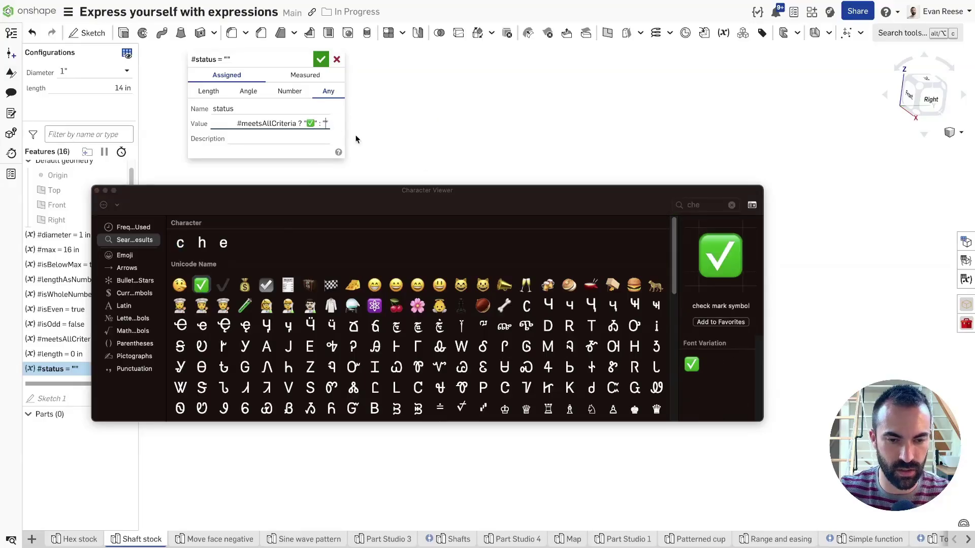
pyautogui.click(712, 208)
pyautogui.write('x')
pyautogui.doubleClick(180, 285)
pyautogui.click(312, 60)
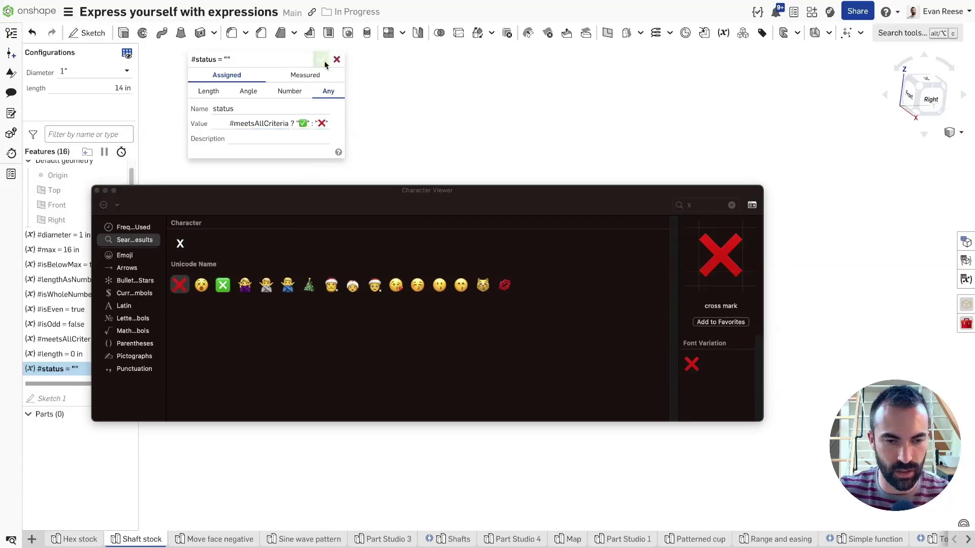
pyautogui.click(97, 191)
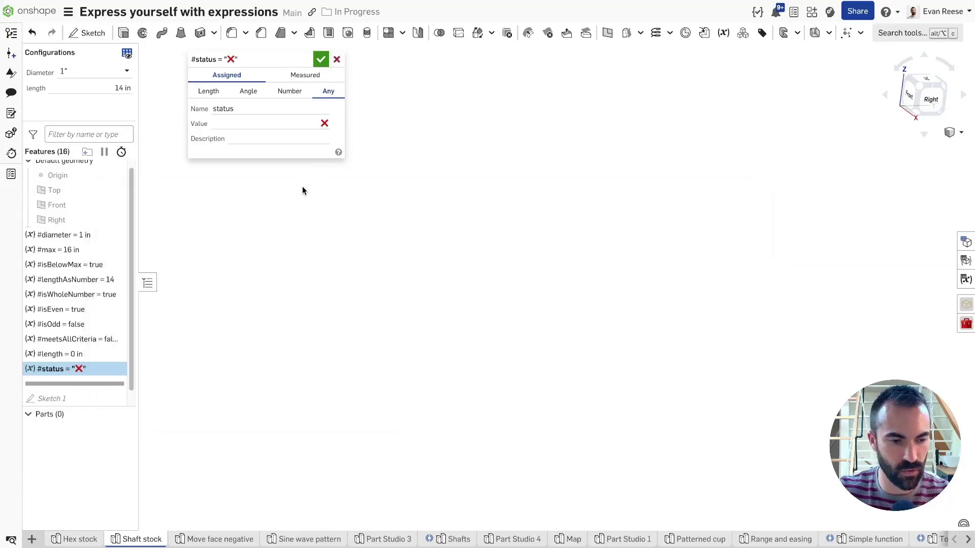
pyautogui.rightClick(70, 265)
pyautogui.click(288, 227)
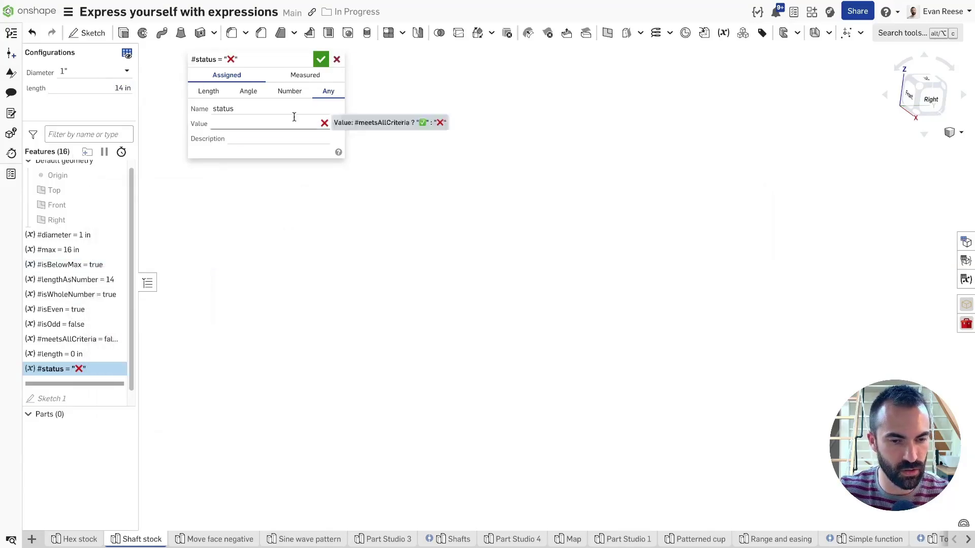
pyautogui.click(321, 60)
# Roll the feature list to the end and test the status with the length configuration at 14.9 in and 15 in.
pyautogui.rightClick(97, 259)
pyautogui.click(147, 358)
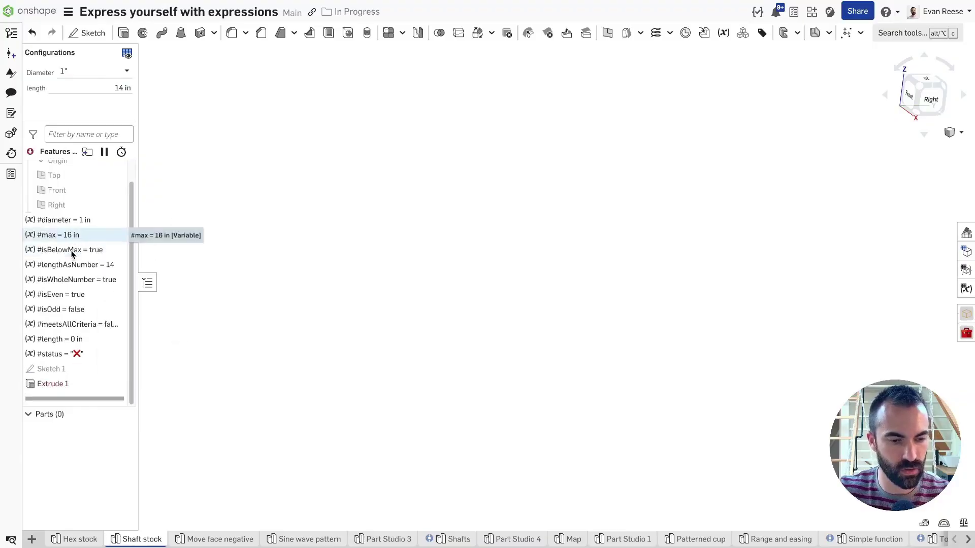
pyautogui.click(87, 88)
pyautogui.write('14.2')
pyautogui.press('Return')
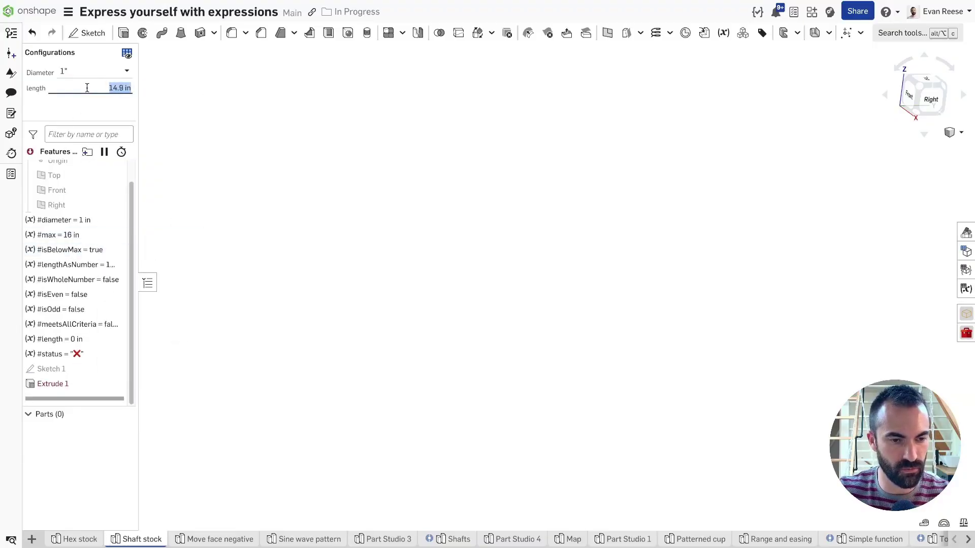
pyautogui.press('Up')
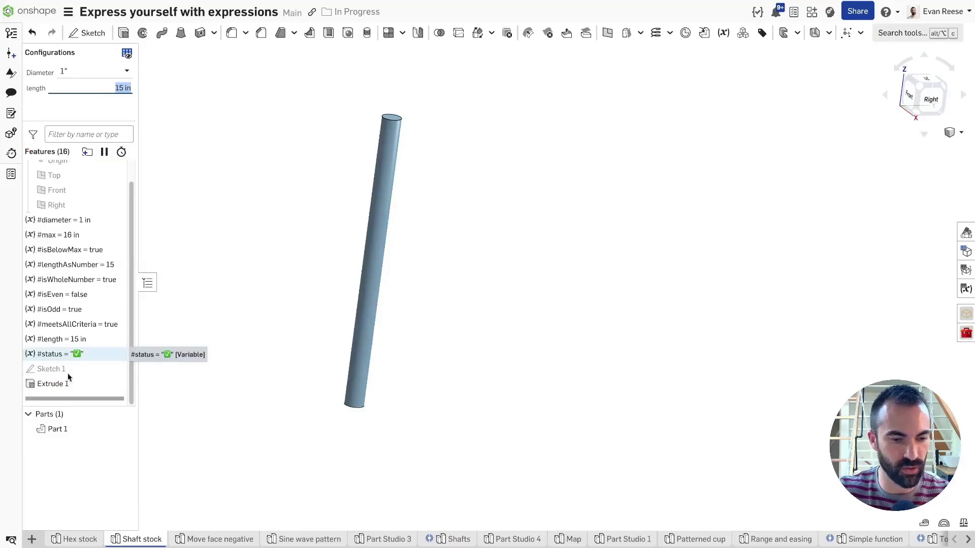
# Add the text DOES NOT MEET CRITERIA after the cross mark in the value of the status variable and accept it.
pyautogui.doubleClick(67, 353)
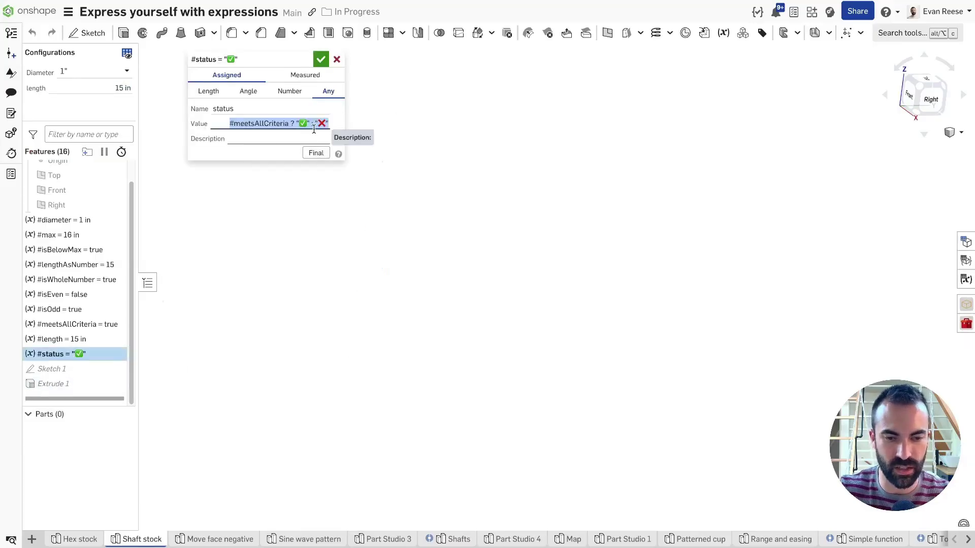
pyautogui.click(326, 123)
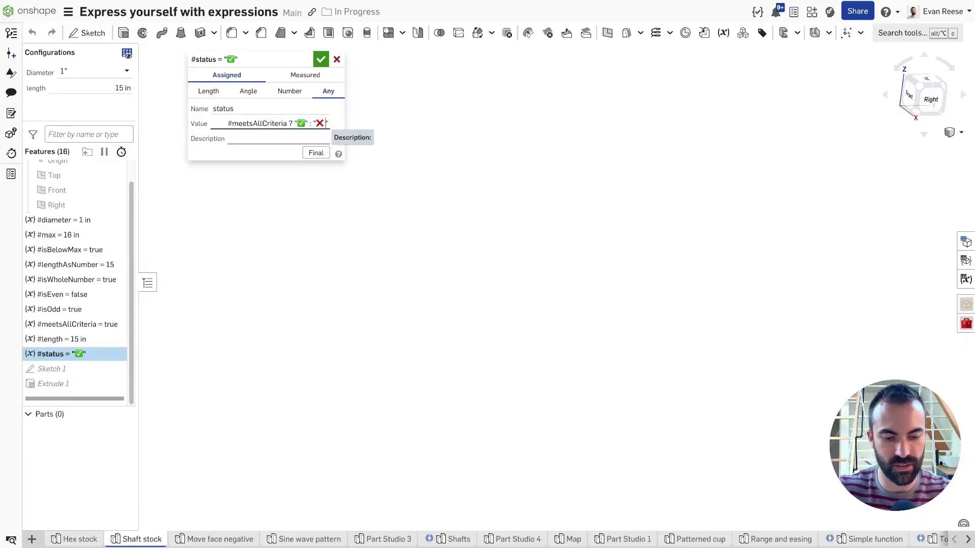
pyautogui.write('DOES NOT MEET')
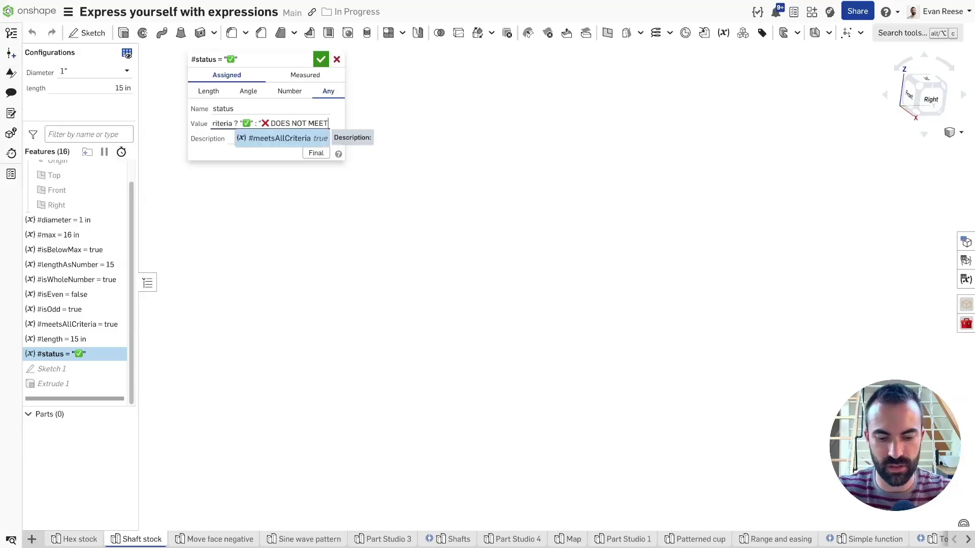
pyautogui.write(' CRITERIA')
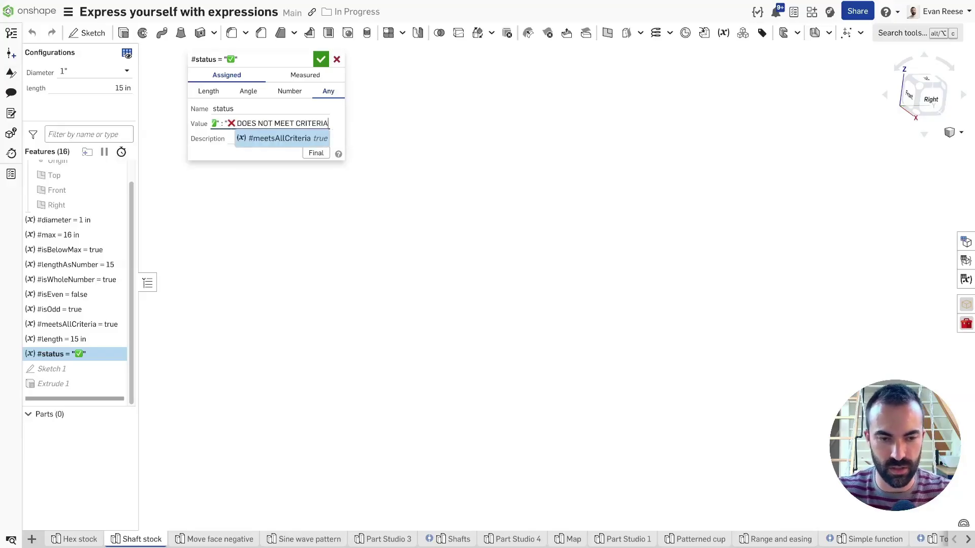
pyautogui.click(321, 60)
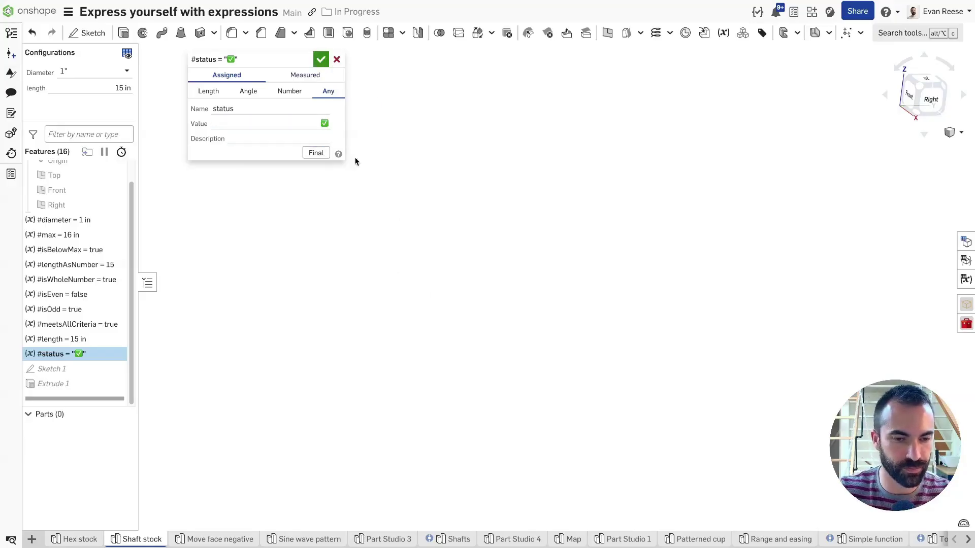
pyautogui.click(323, 60)
# Set the length configuration to 14.8 in, and open the Move face negative Part Studio.
pyautogui.doubleClick(83, 87)
pyautogui.write('14.8')
pyautogui.press('Return')
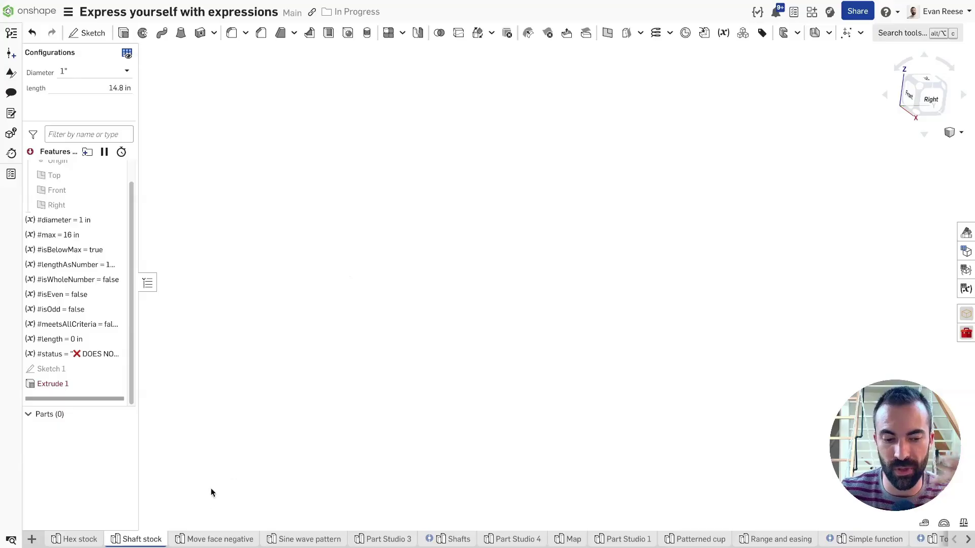
pyautogui.click(220, 539)
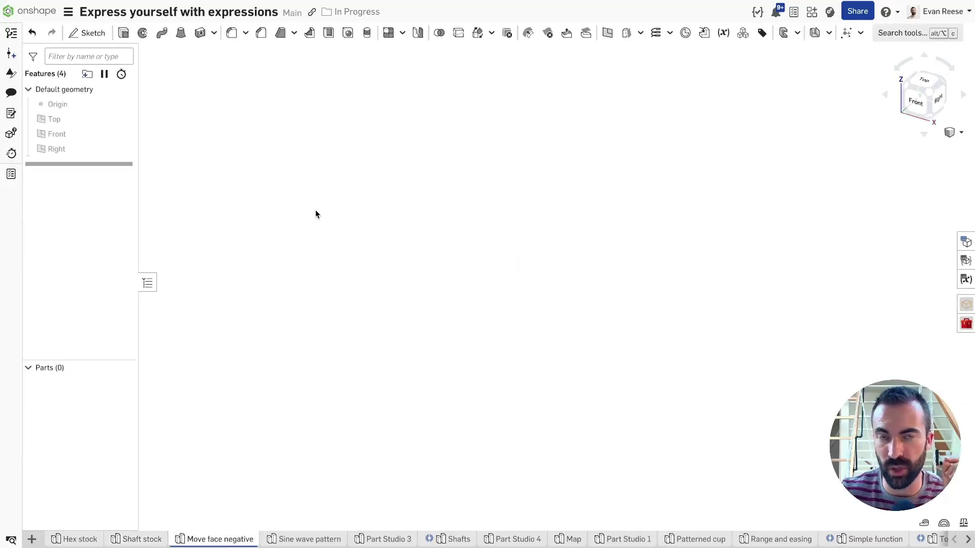
# Start an Extrude and switch its Direction, Starting offset and Symmetric options on and off.
pyautogui.click(123, 32)
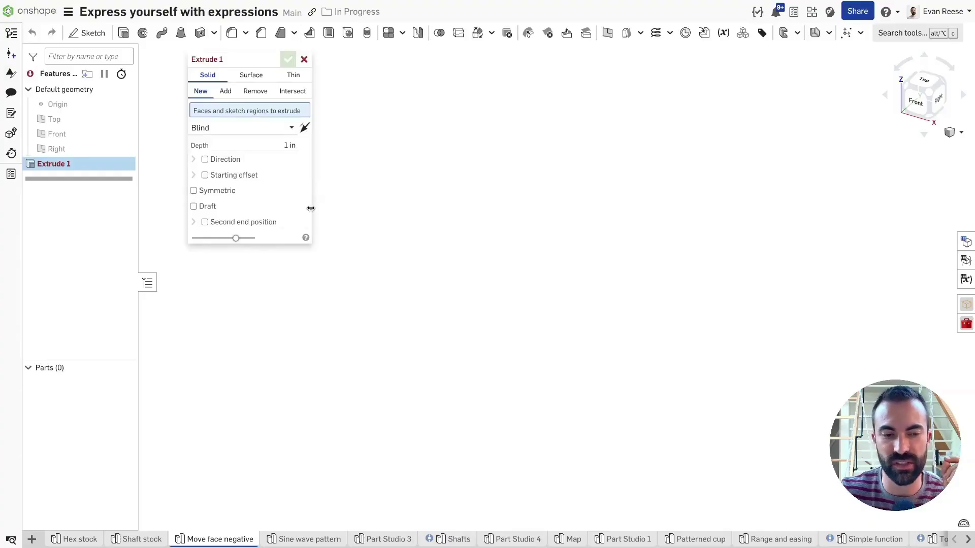
pyautogui.click(264, 138)
pyautogui.click(378, 152)
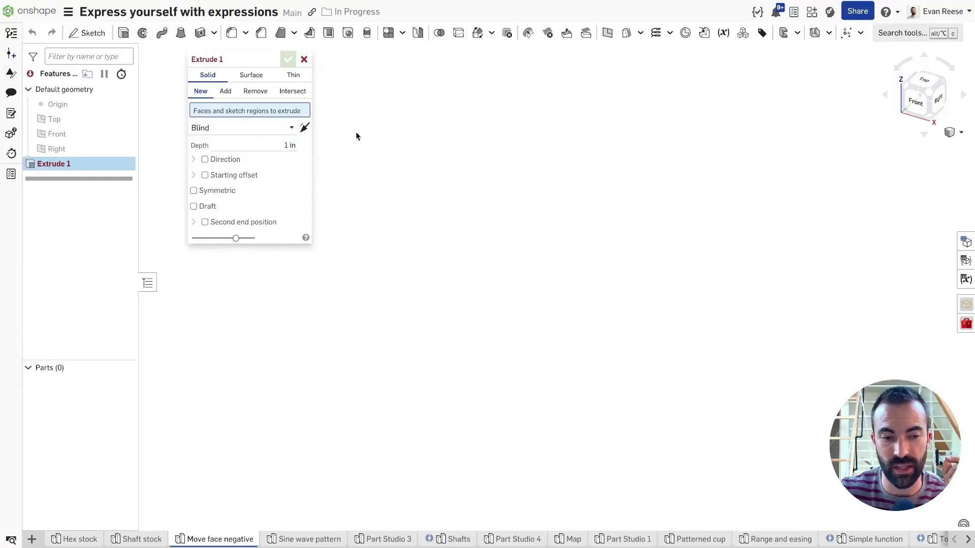
pyautogui.click(204, 159)
pyautogui.click(205, 159)
pyautogui.click(205, 174)
pyautogui.click(205, 174)
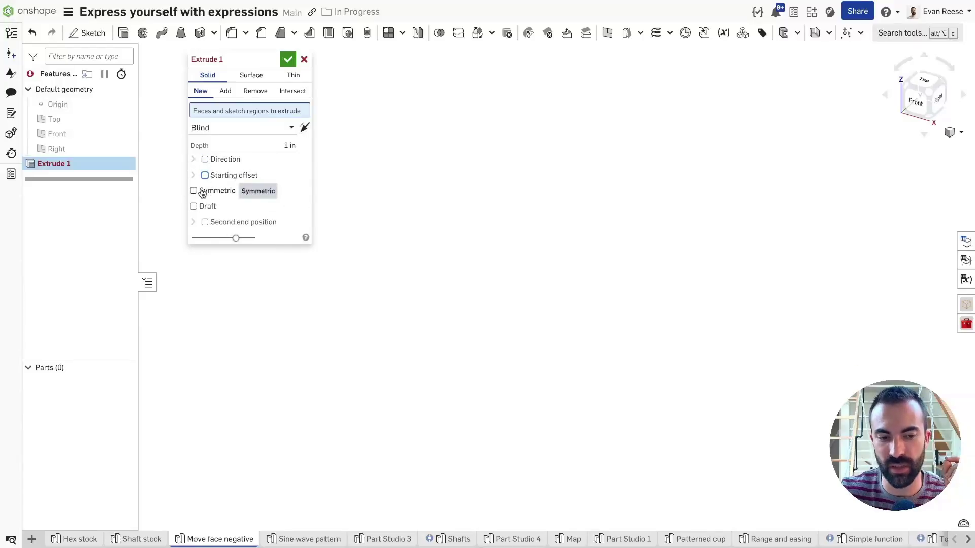
pyautogui.click(194, 191)
pyautogui.click(194, 190)
pyautogui.click(205, 175)
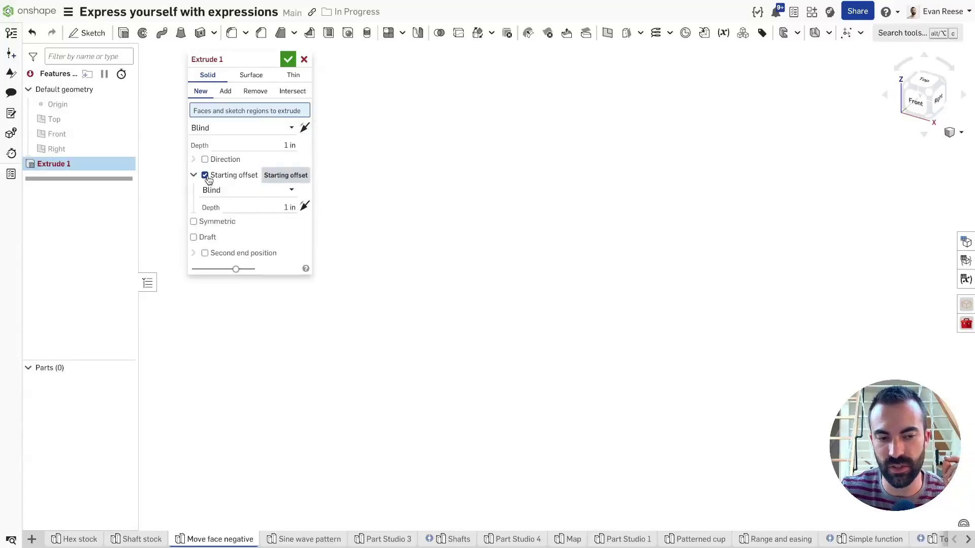
pyautogui.click(205, 175)
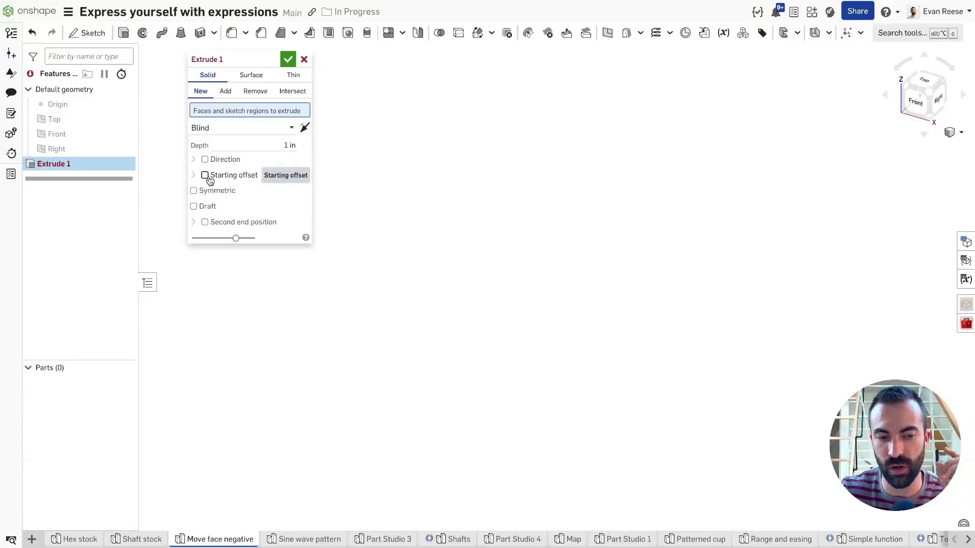
# Try the expression true for the extrude's Opposite direction, and cancel the feature.
pyautogui.click(304, 128)
pyautogui.click(268, 146)
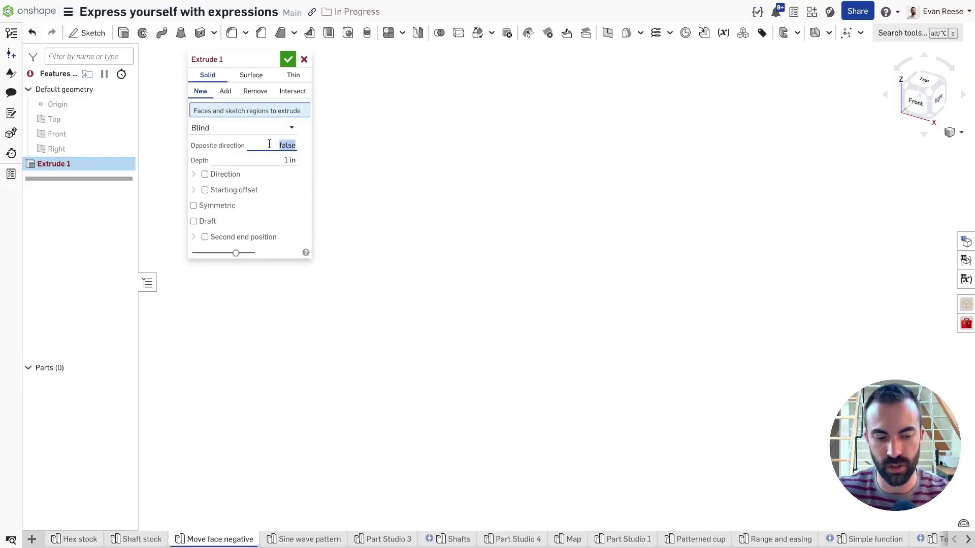
pyautogui.write('TRUE')
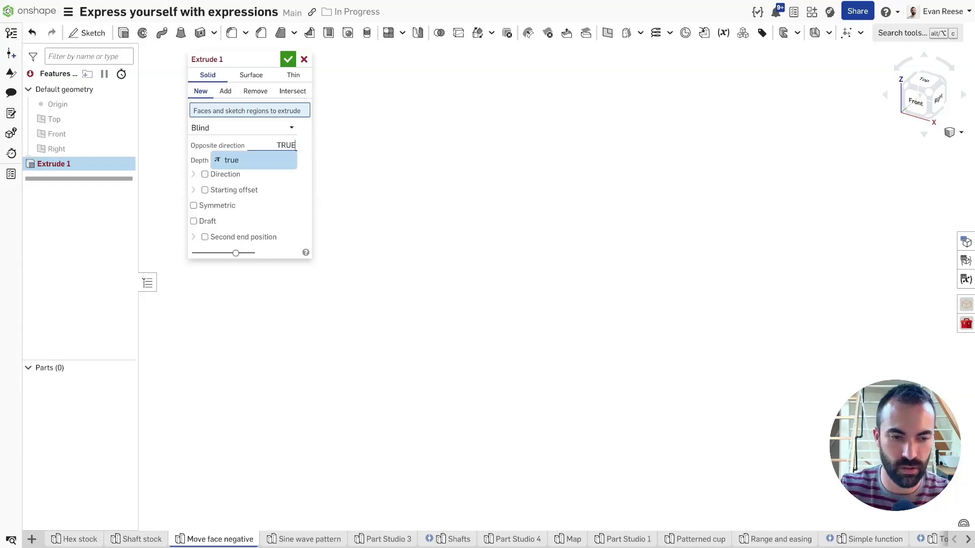
pyautogui.press('Return')
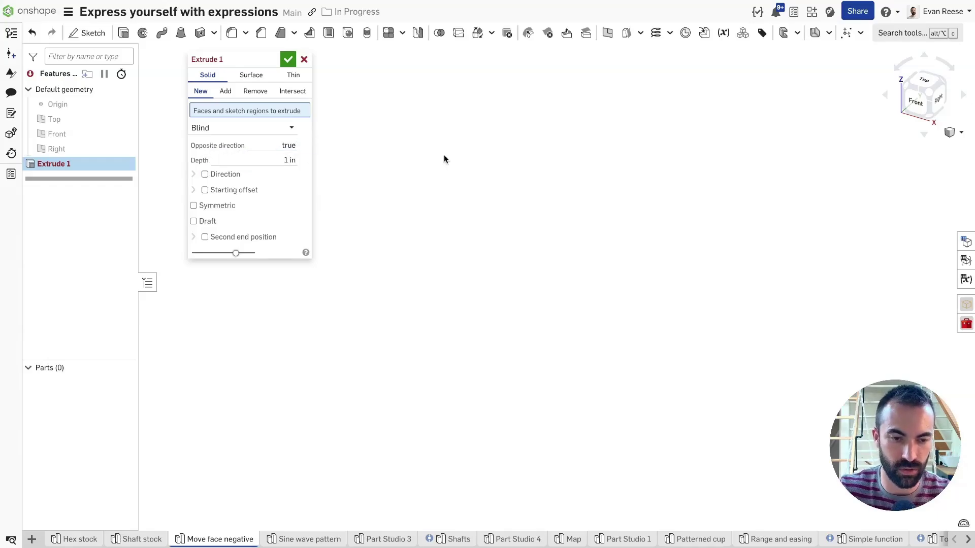
pyautogui.click(274, 145)
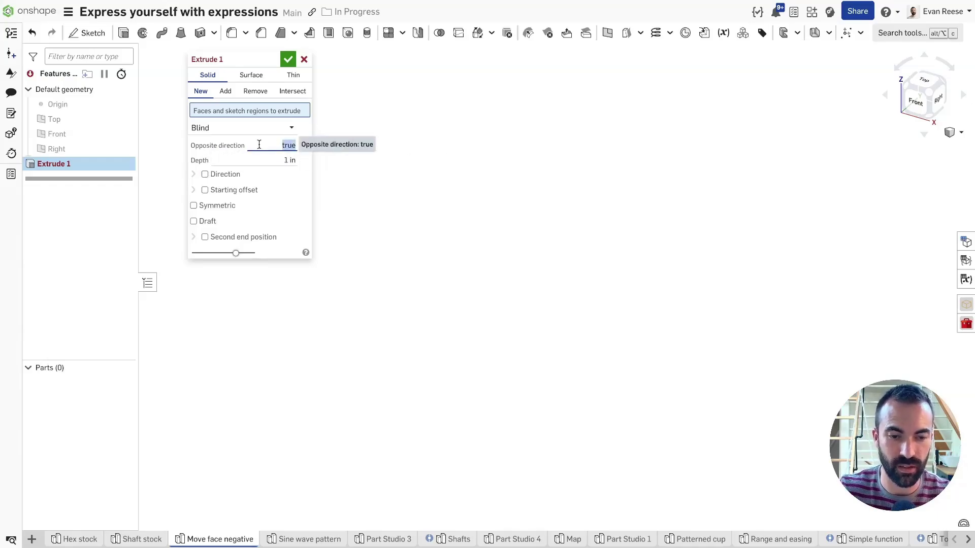
pyautogui.click(303, 60)
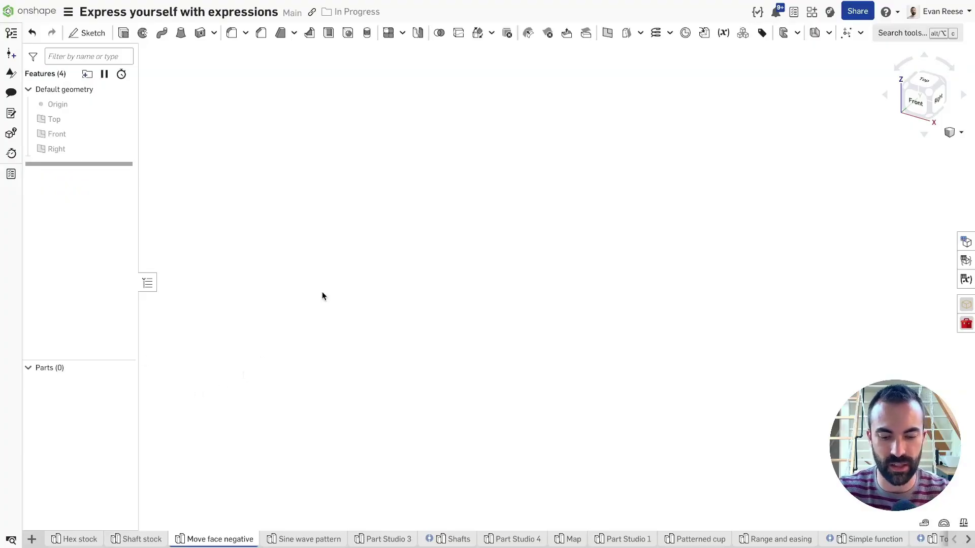
# Add a uniform Cube feature with the default size of 1.969 in.
pyautogui.hotkey('alt', 'c')
pyautogui.write('cube')
pyautogui.press('Return')
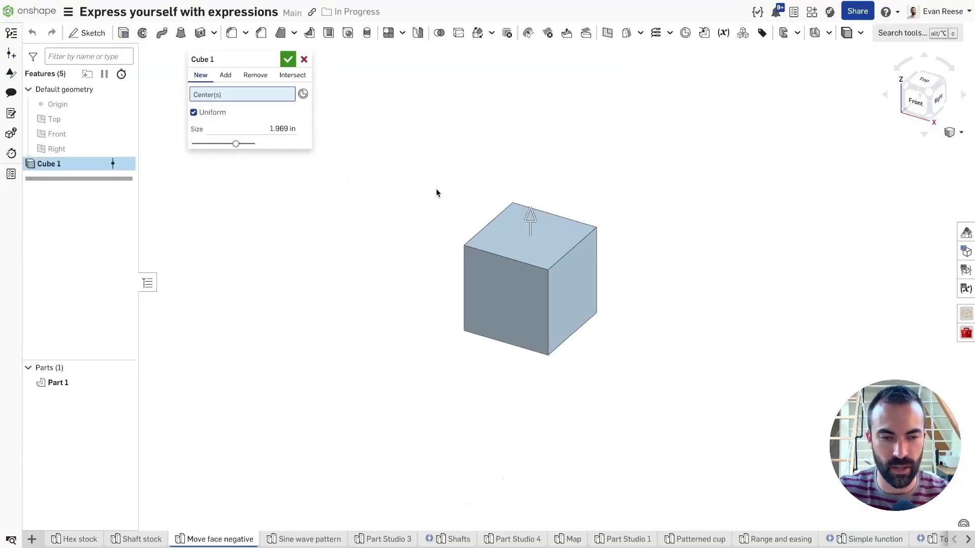
pyautogui.press('Return')
pyautogui.moveTo(448, 195); pyautogui.dragTo(346, 157, button='middle')
pyautogui.scroll(2, 339, 179)
pyautogui.scroll(2, 357, 133)
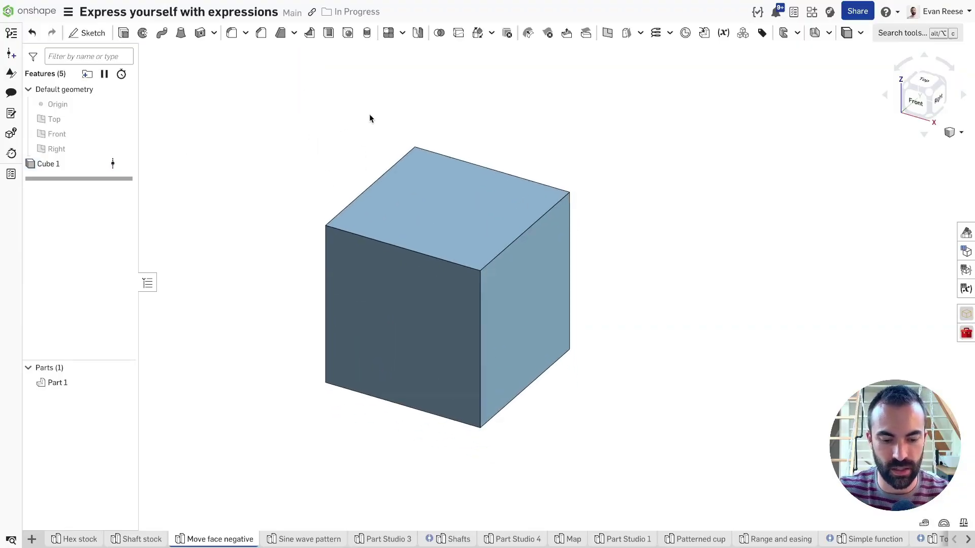
# Start a Move face feature with a blind Offset on the cube's right side face and select its distance for editing.
pyautogui.hotkey('alt', 'c')
pyautogui.write('move')
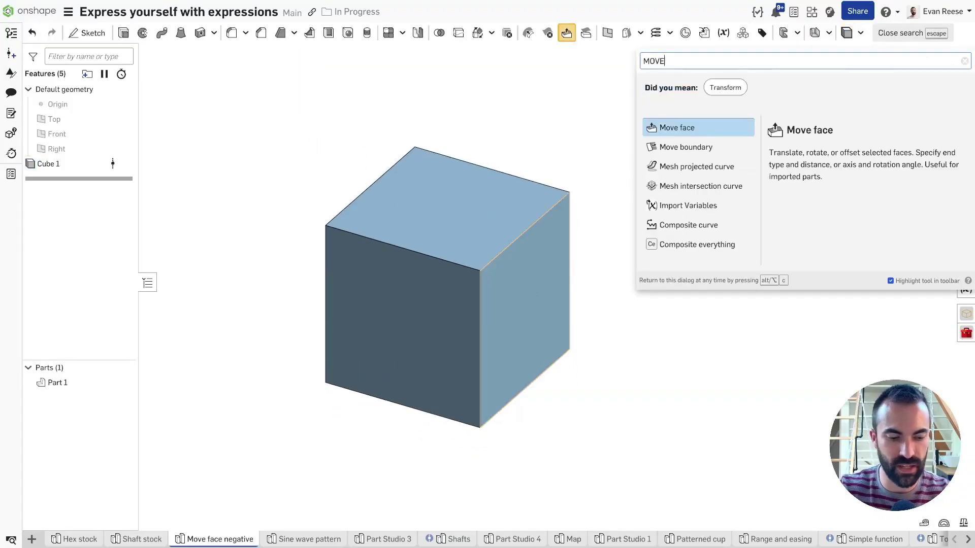
pyautogui.press('Return')
pyautogui.click(558, 341)
pyautogui.click(257, 140)
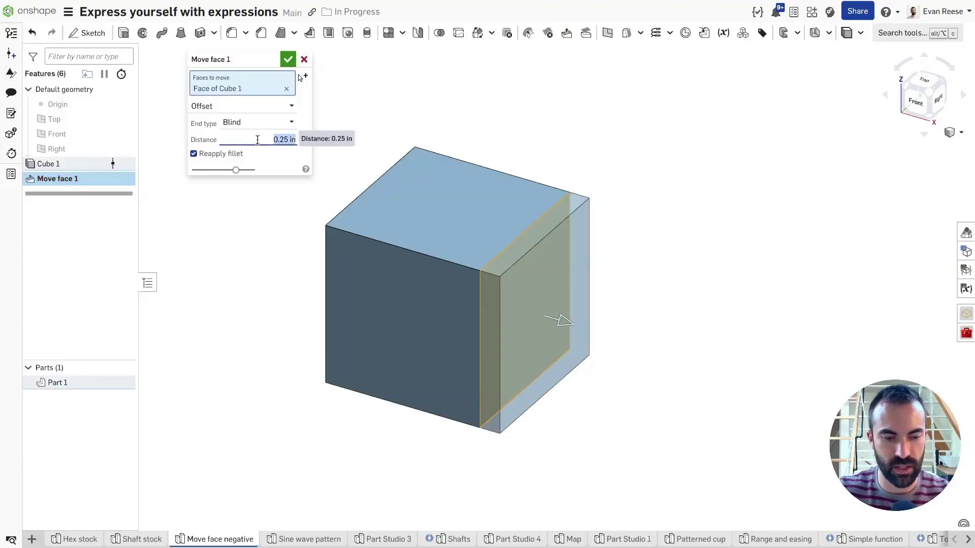
# Create a length feature variable named dist with value 1.25 in as the offset distance, and accept the Move face.
pyautogui.write('#di')
pyautogui.press('Return')
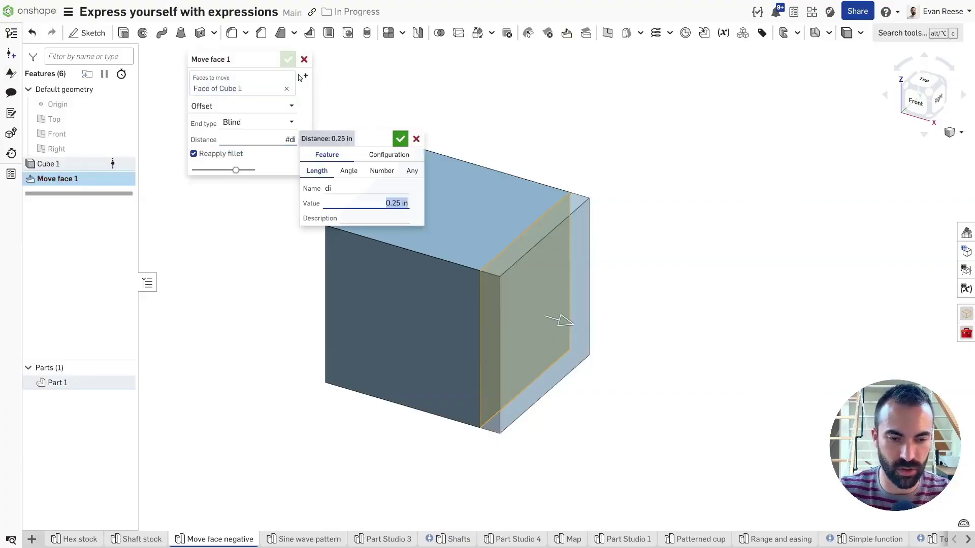
pyautogui.hotkey('shift', 'Tab')
pyautogui.write('s')
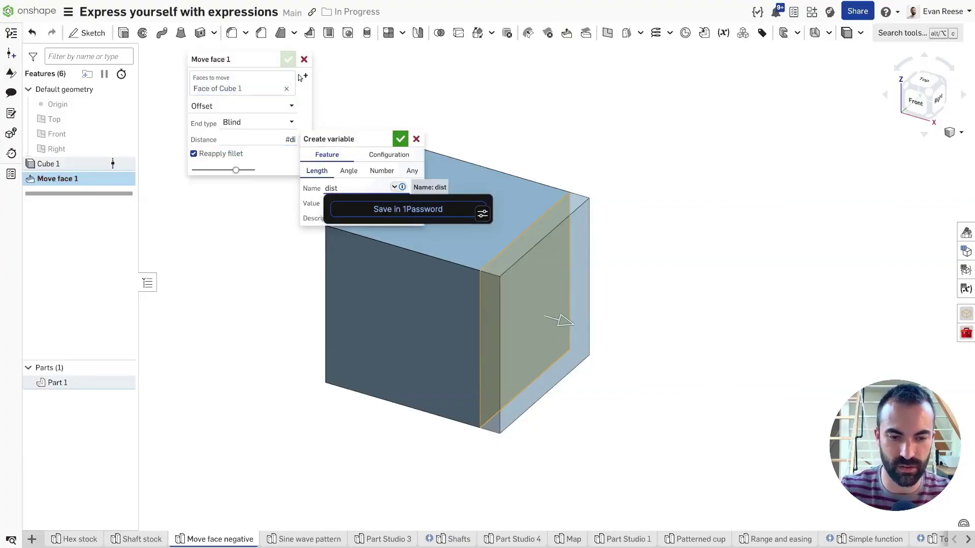
pyautogui.click(329, 203)
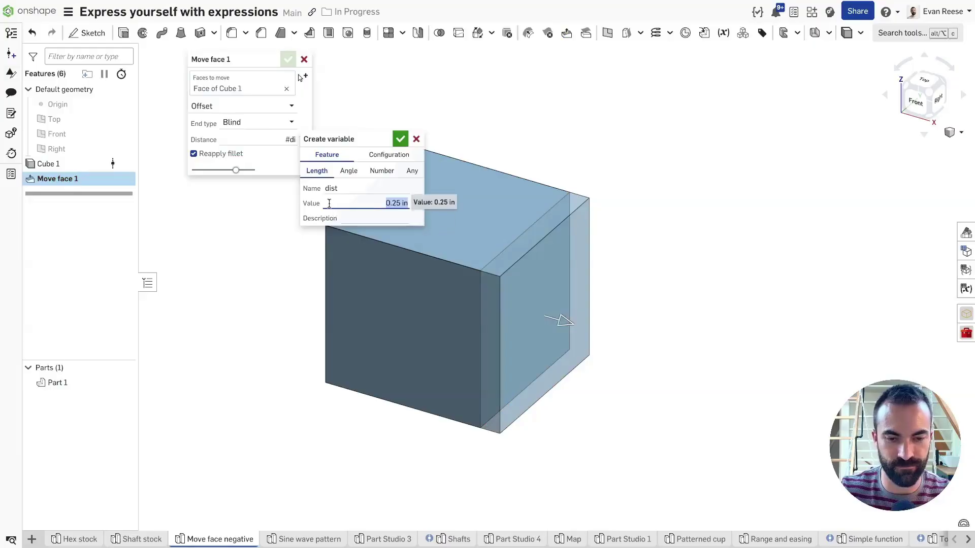
pyautogui.press('Up')
pyautogui.press('Up')
pyautogui.press('Up')
pyautogui.press('Up')
pyautogui.press('Up')
pyautogui.press('Up')
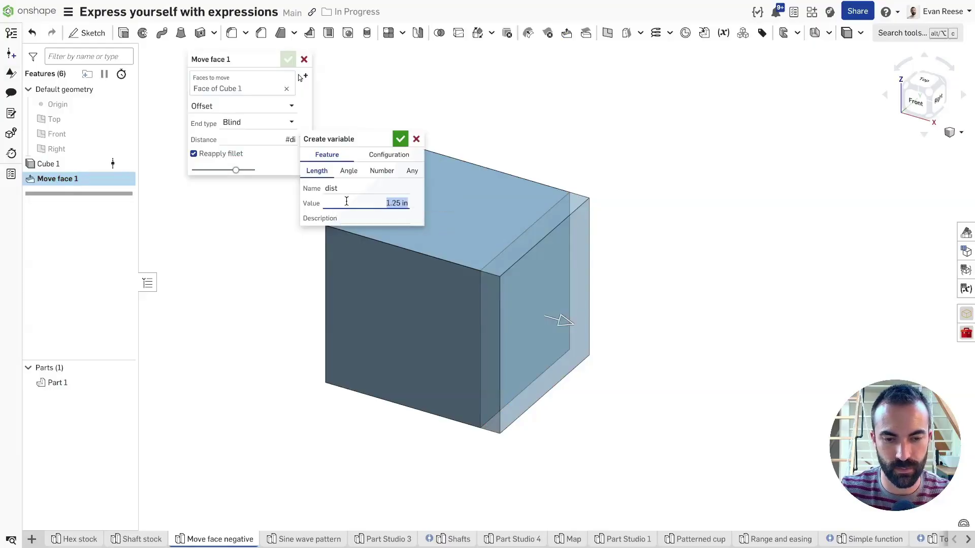
pyautogui.click(401, 139)
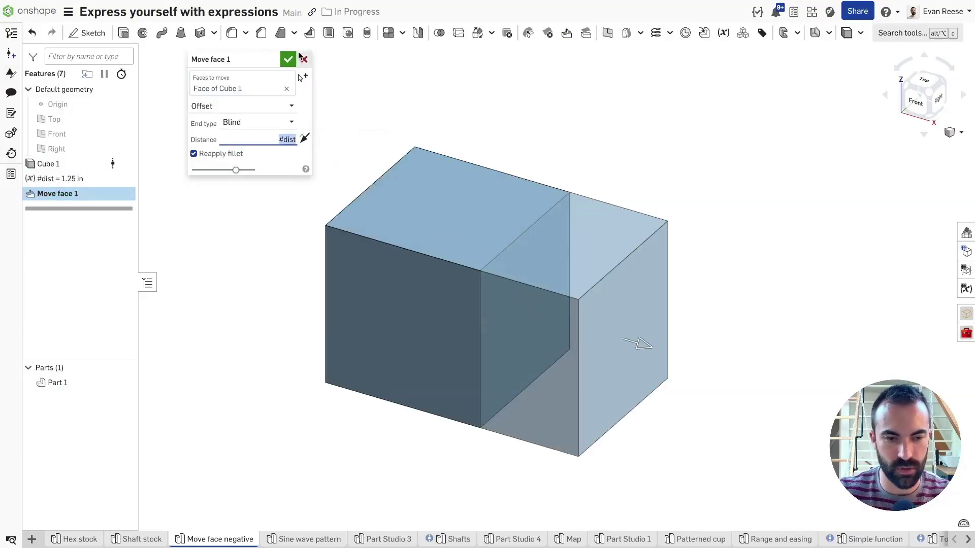
pyautogui.click(288, 58)
# Lower the dist variable to -1.15 in with the final model shown, and accept it.
pyautogui.doubleClick(56, 179)
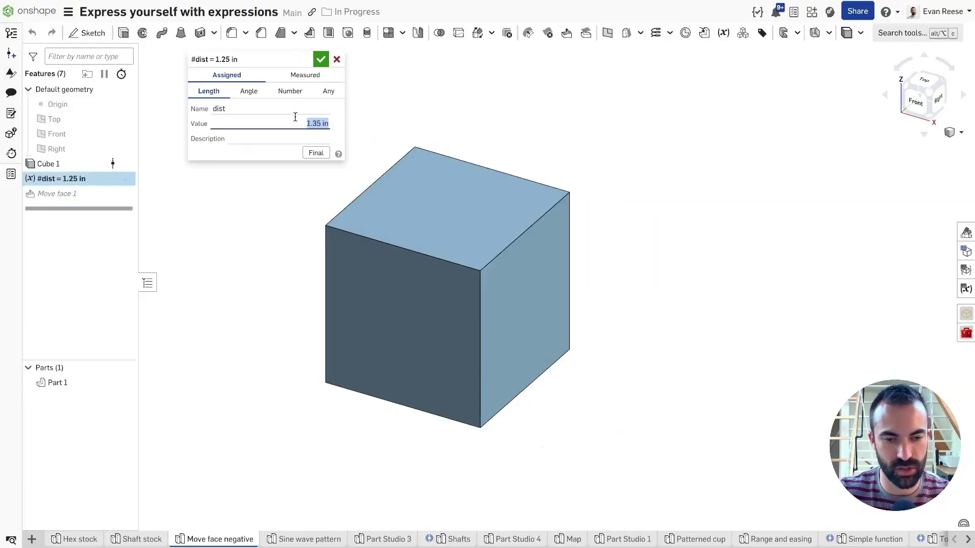
pyautogui.click(316, 153)
pyautogui.click(279, 118)
pyautogui.press('Down')
pyautogui.press('Down')
pyautogui.press('Down')
pyautogui.press('Down')
pyautogui.press('Down')
pyautogui.press('Down')
pyautogui.press('Down')
pyautogui.press('Down')
pyautogui.press('Down')
pyautogui.press('Down')
pyautogui.press('Down')
pyautogui.press('Down')
pyautogui.press('Down')
pyautogui.press('Down')
pyautogui.press('Down')
pyautogui.press('Down')
pyautogui.press('Down')
pyautogui.press('Down')
pyautogui.press('Down')
pyautogui.press('Down')
pyautogui.press('Down')
pyautogui.press('Down')
pyautogui.press('Down')
pyautogui.press('Down')
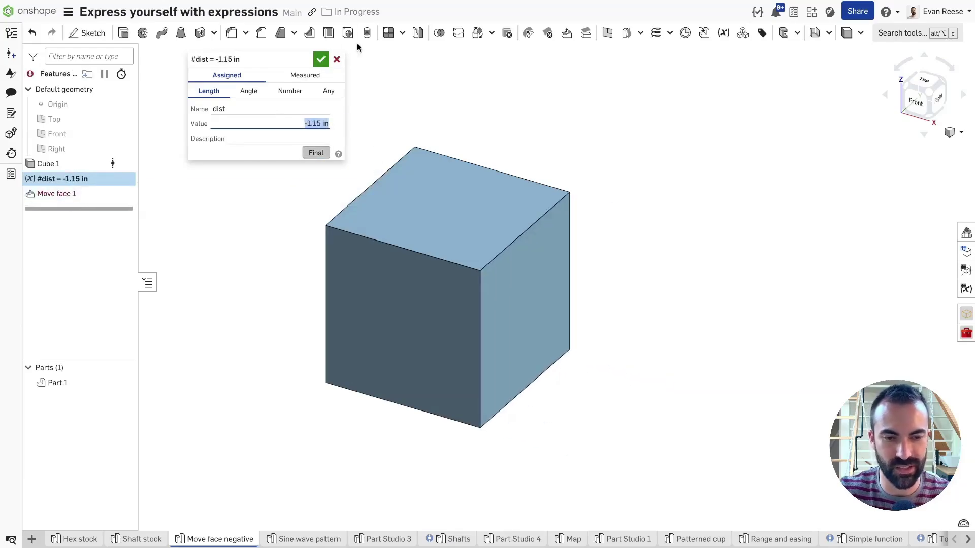
pyautogui.click(321, 59)
# Set the Move face offset distance to the absolute value expression abs(#dist).
pyautogui.doubleClick(62, 193)
pyautogui.click(273, 140)
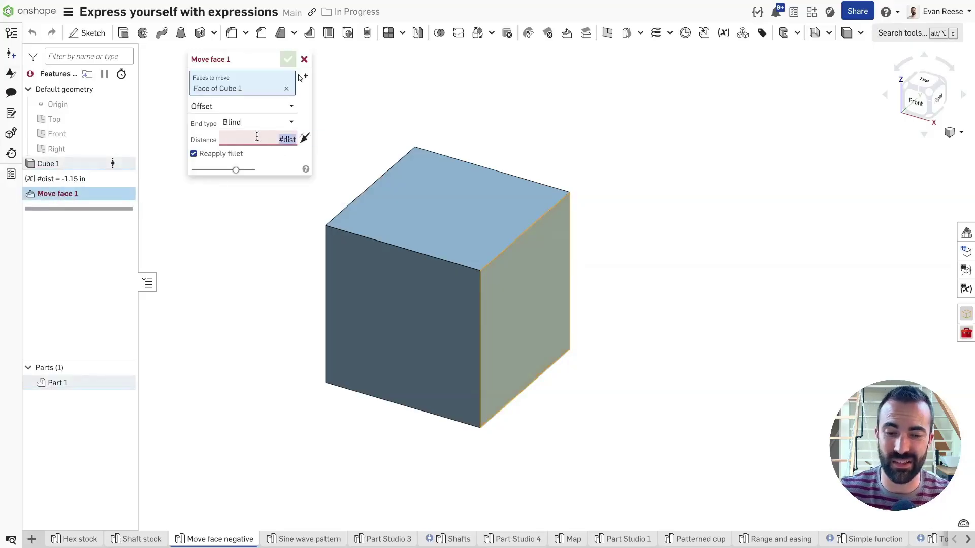
pyautogui.moveTo(413, 313); pyautogui.dragTo(464, 311, button='middle')
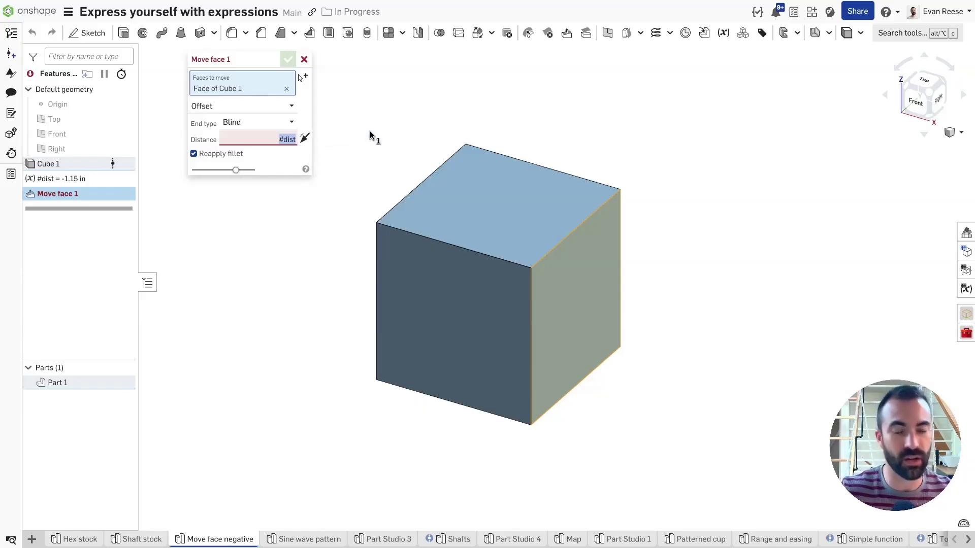
pyautogui.press('End')
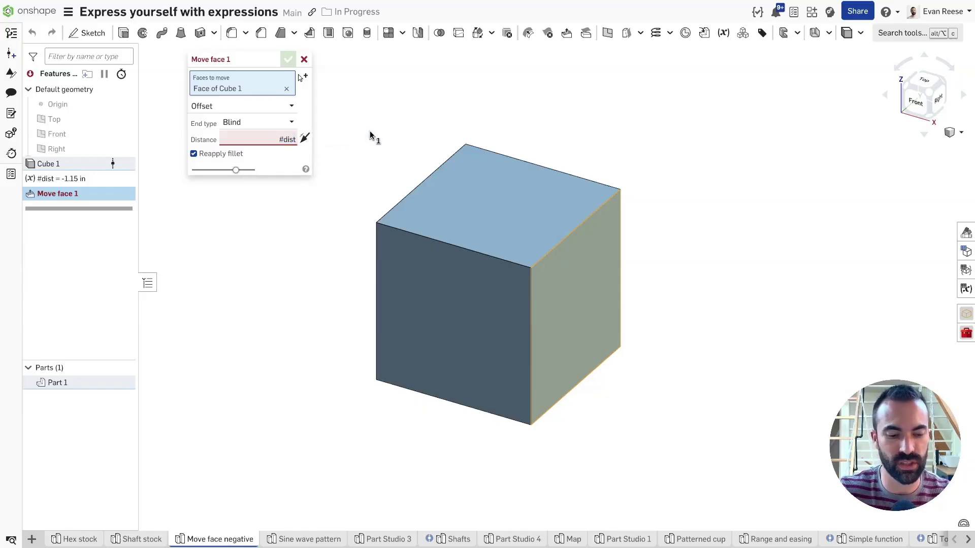
pyautogui.click(270, 139)
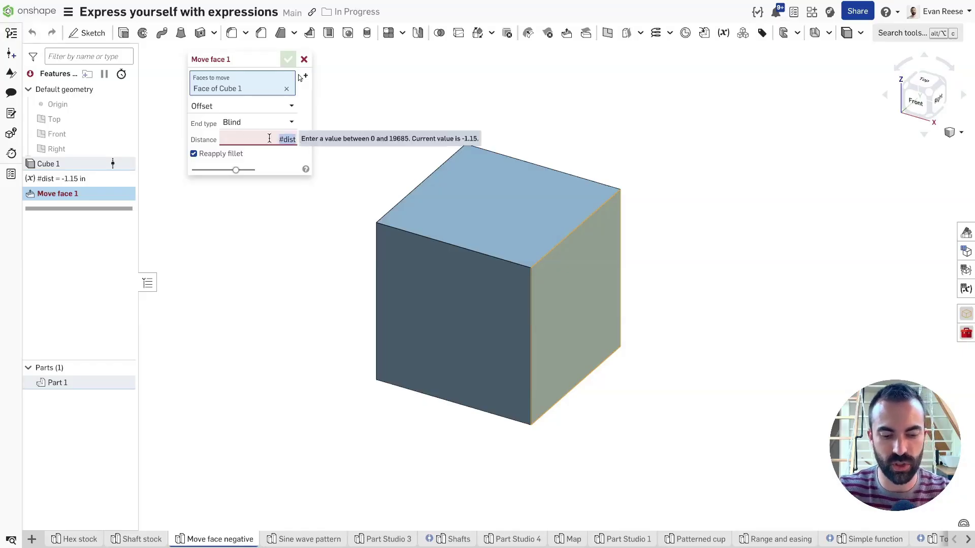
pyautogui.write('abs(')
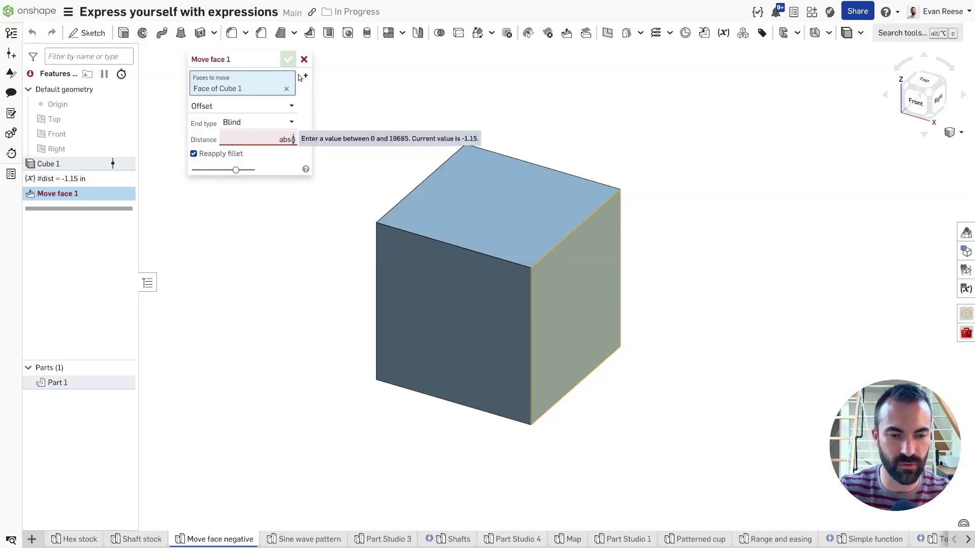
pyautogui.write('#dist')
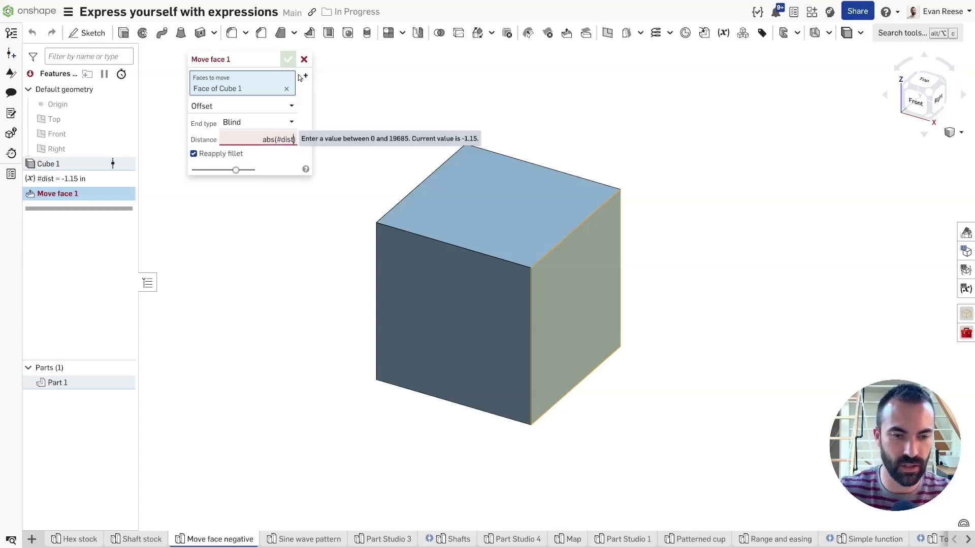
pyautogui.press('Return')
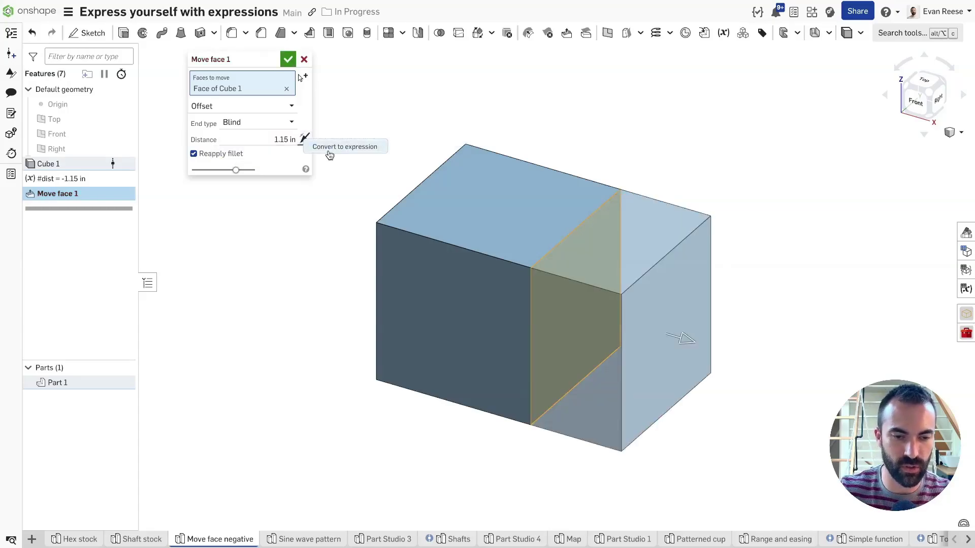
# Convert the Move face's Opposite direction to an expression, set it to #dist>0, and accept the feature.
pyautogui.click(271, 154)
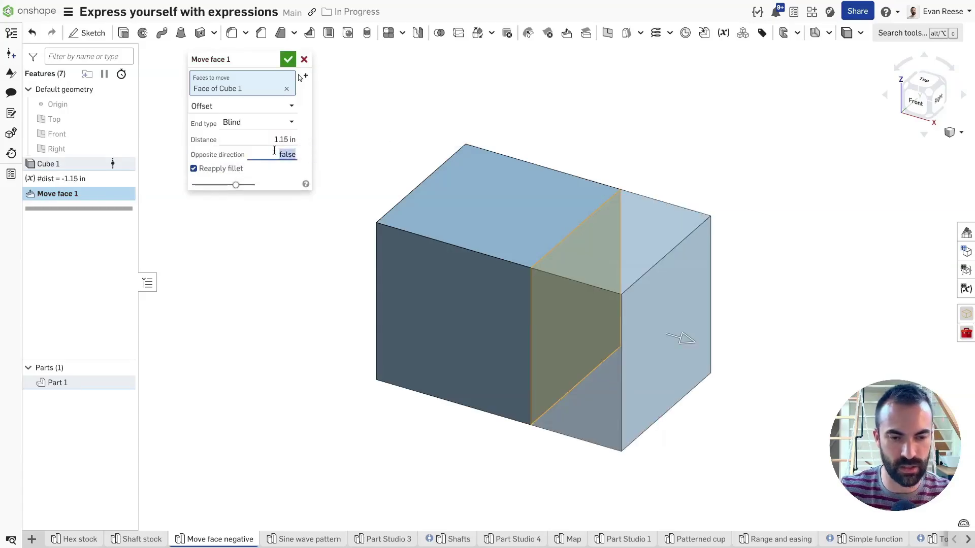
pyautogui.write('#dist>0')
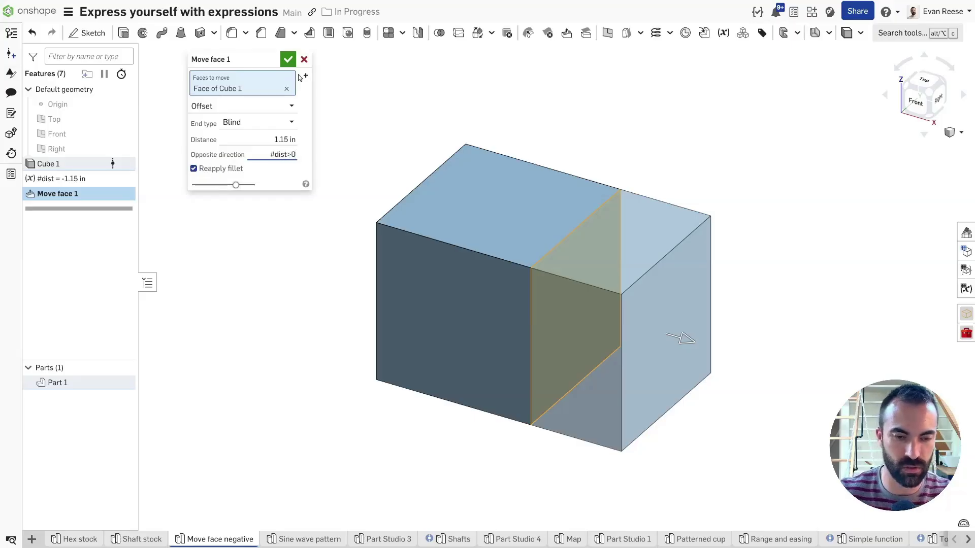
pyautogui.press('Return')
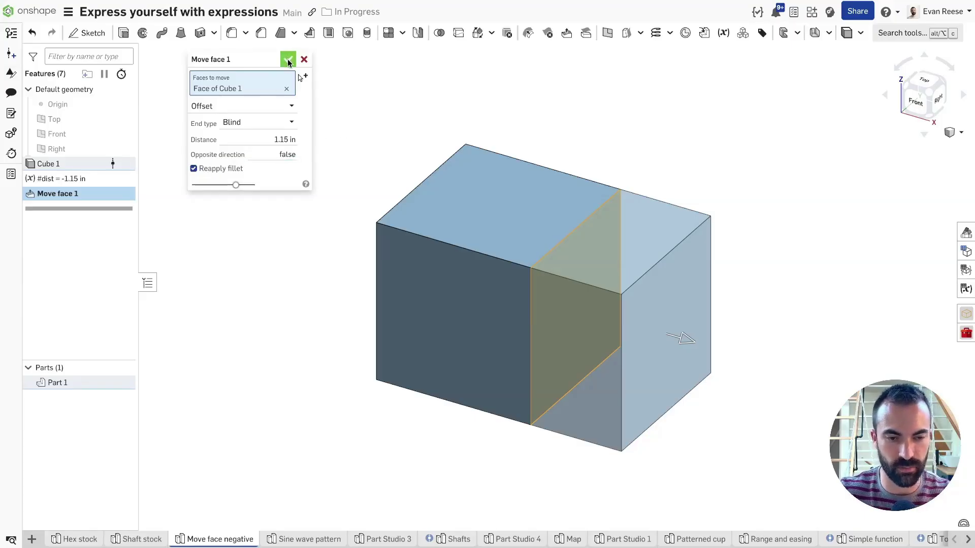
pyautogui.click(288, 62)
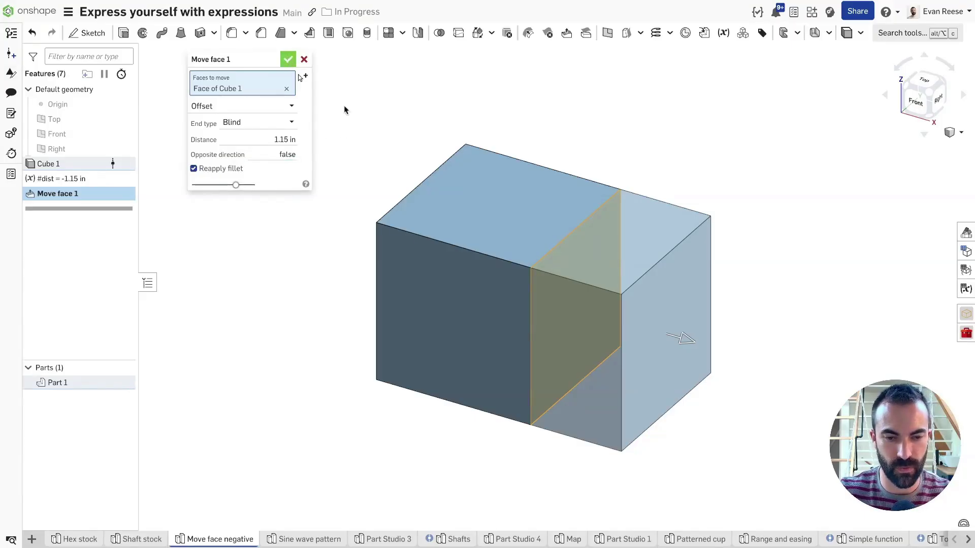
# Change the Move face's Opposite direction expression to #dist<0 and accept the feature.
pyautogui.doubleClick(56, 178)
pyautogui.doubleClick(64, 194)
pyautogui.click(286, 154)
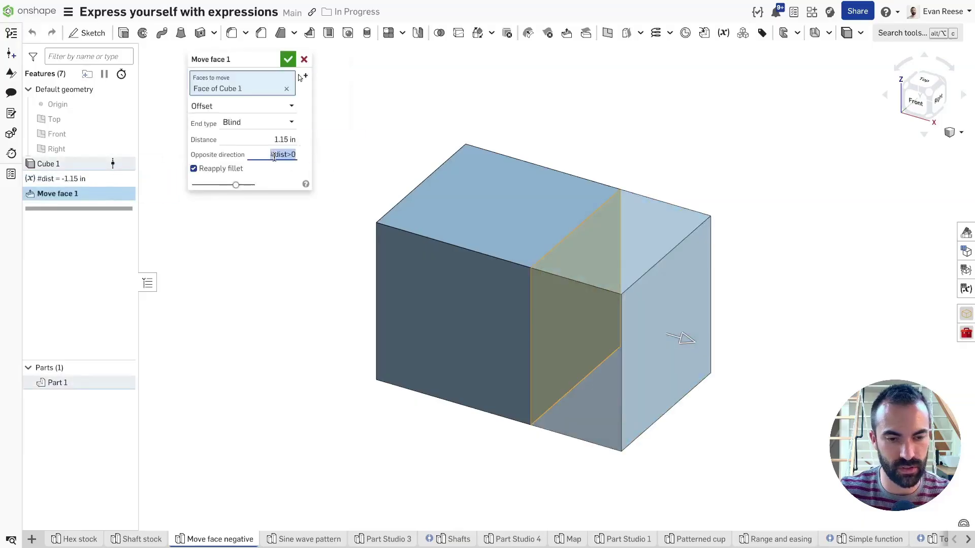
pyautogui.click(286, 154)
pyautogui.press('BackSpace')
pyautogui.write('<')
pyautogui.click(288, 60)
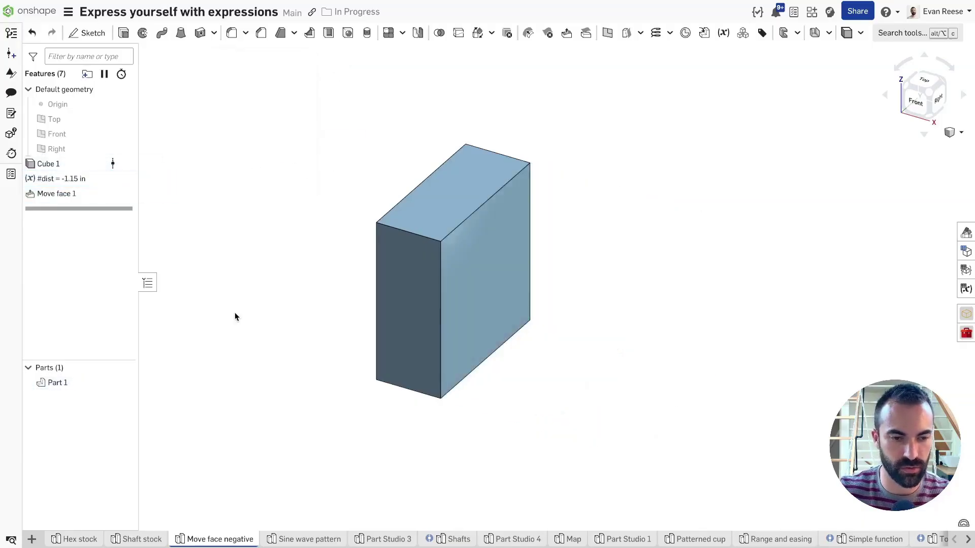
# Run the dist variable through negative and positive values to test the face offset, and accept it at -0.05 in.
pyautogui.doubleClick(76, 178)
pyautogui.press('Up')
pyautogui.press('Up')
pyautogui.press('Up')
pyautogui.press('Up')
pyautogui.press('Up')
pyautogui.press('Up')
pyautogui.press('Up')
pyautogui.press('Up')
pyautogui.press('Up')
pyautogui.press('Up')
pyautogui.press('Up')
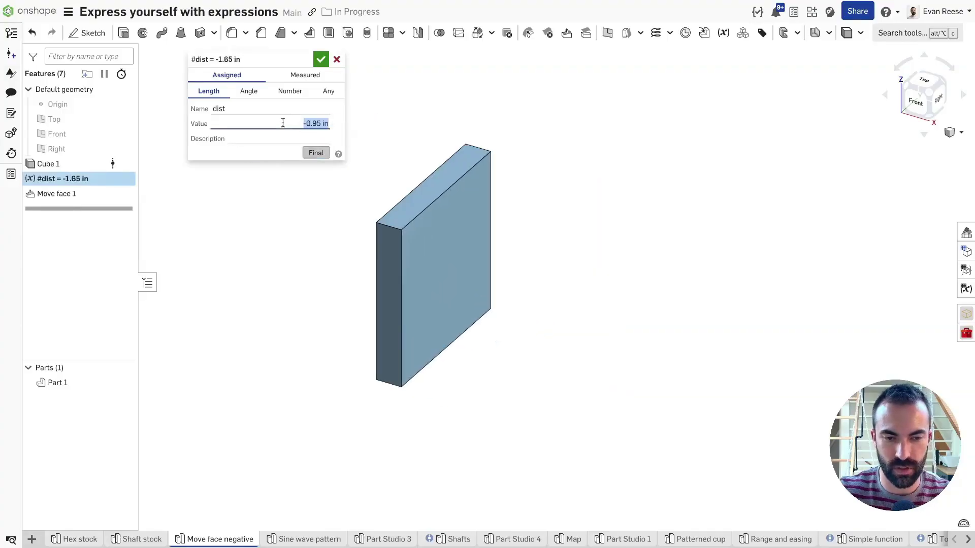
pyautogui.press('Up')
pyautogui.press('Up')
pyautogui.press('Up')
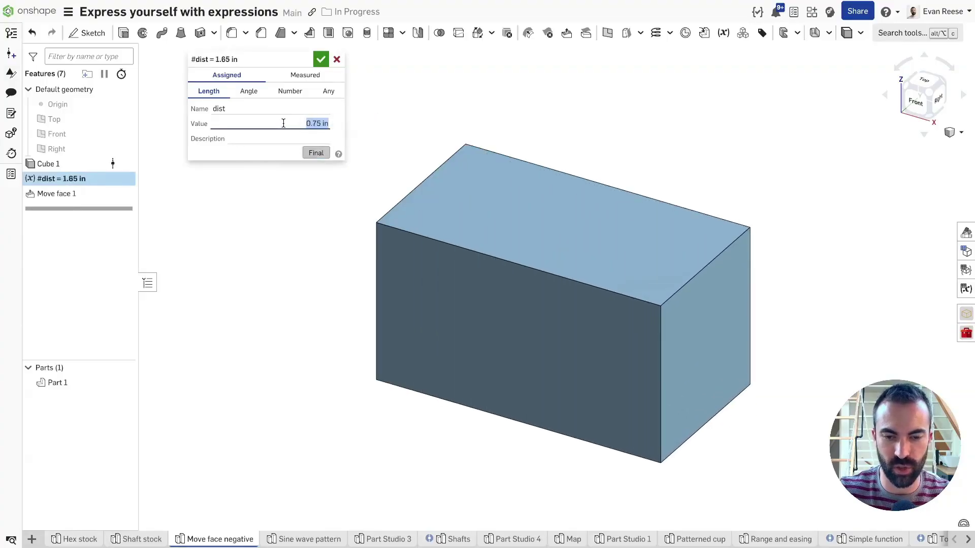
pyautogui.press('Down')
pyautogui.press('Down')
pyautogui.press('Down')
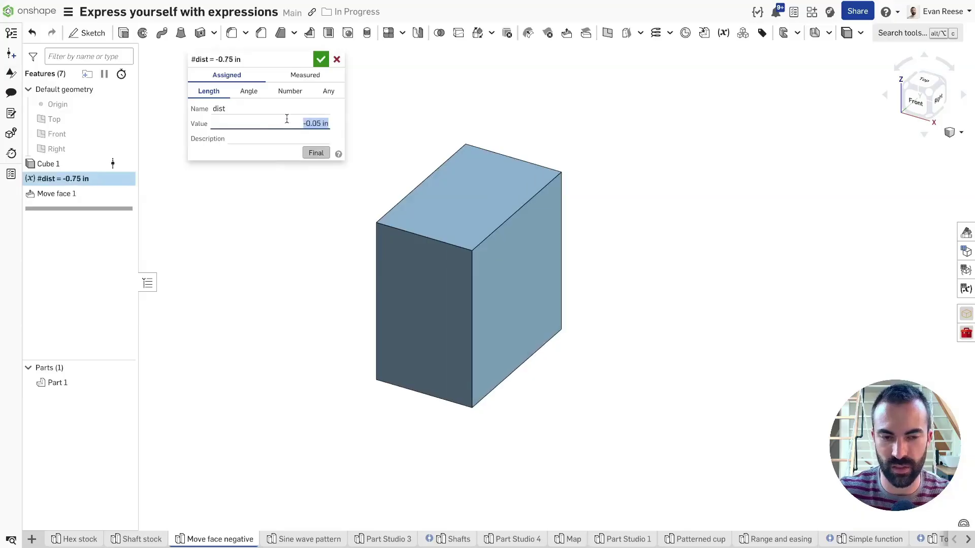
pyautogui.click(319, 64)
# Review the Opposite direction expression of the Move face and close the feature.
pyautogui.doubleClick(57, 193)
pyautogui.moveTo(296, 155); pyautogui.dragTo(284, 151)
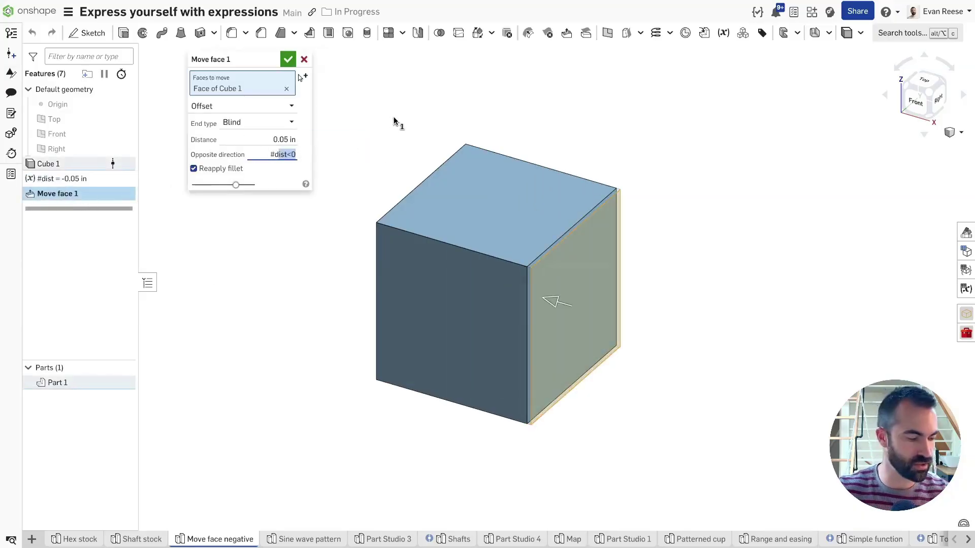
pyautogui.press('Return')
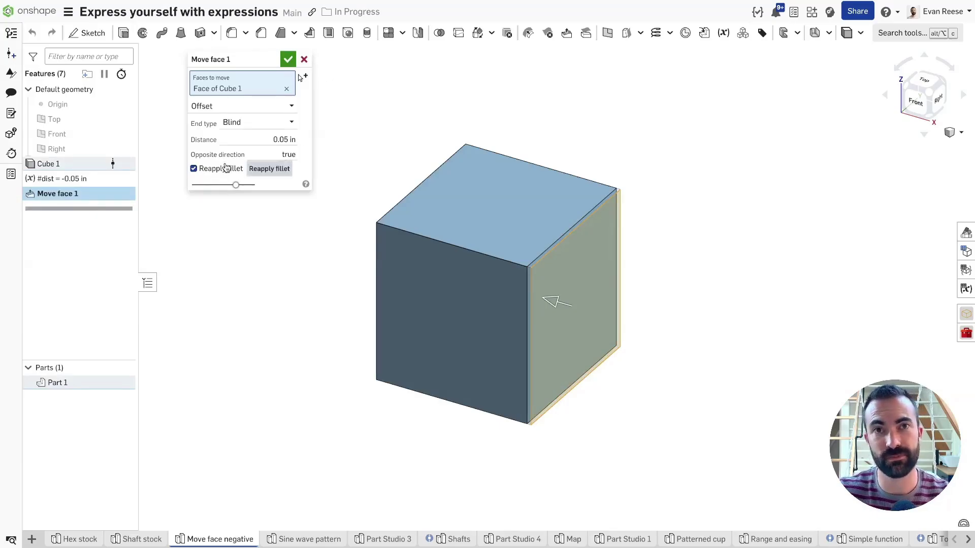
pyautogui.click(288, 60)
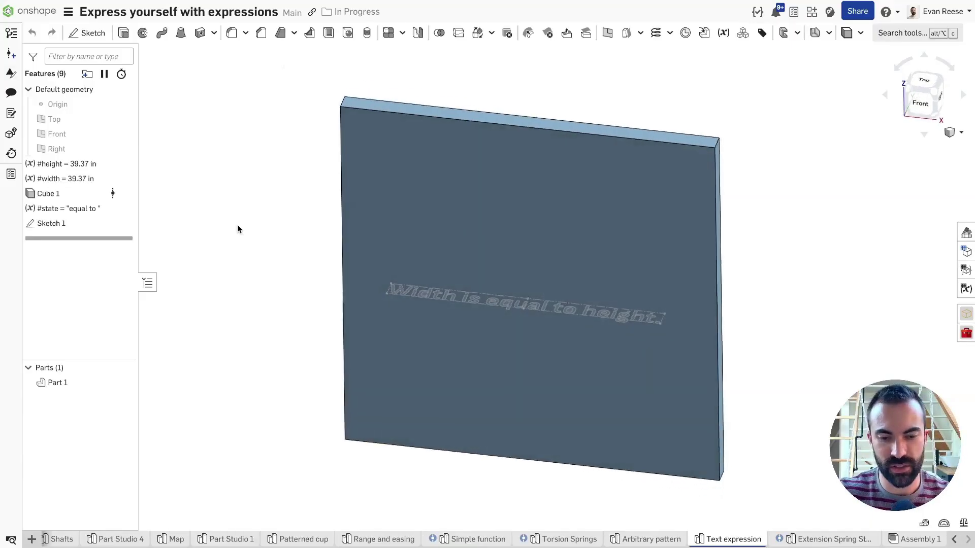
# Open Sketch 1 in the Text expression studio and bring up its sketch text for editing.
pyautogui.moveTo(237, 224); pyautogui.dragTo(240, 197, button='right')
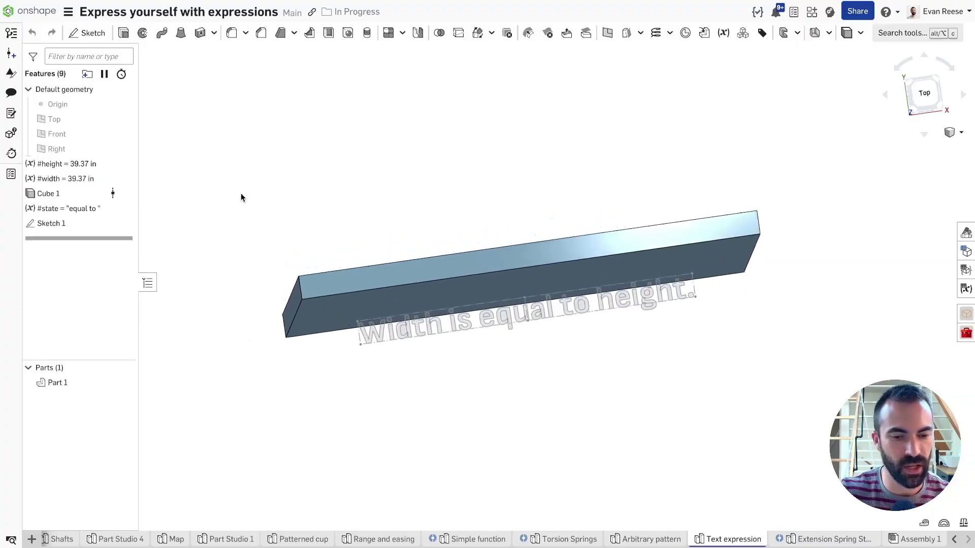
pyautogui.click(377, 339)
pyautogui.rightClick(51, 224)
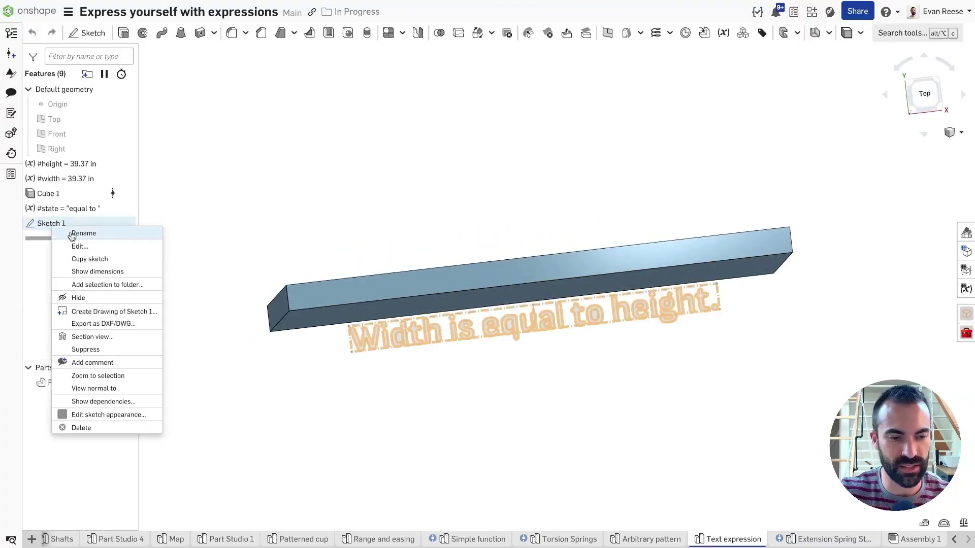
pyautogui.click(77, 247)
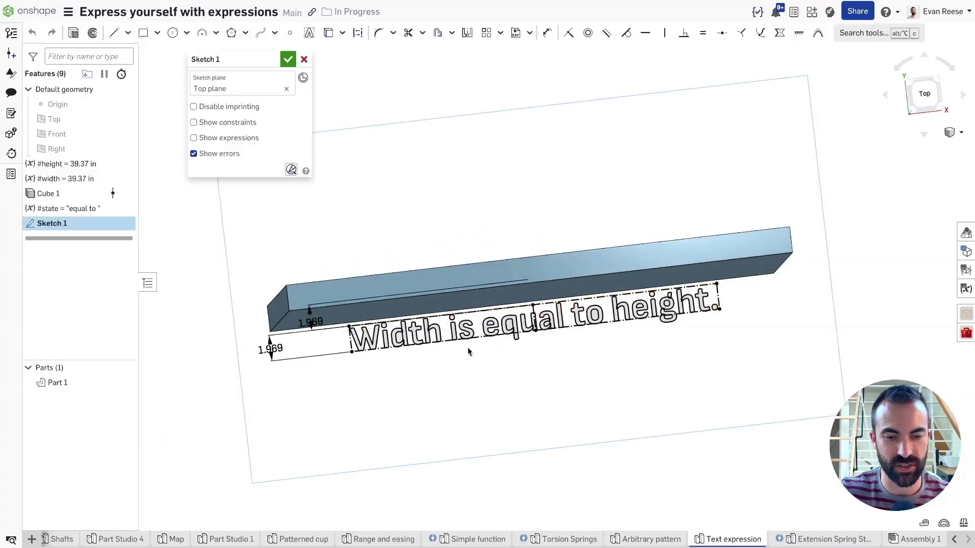
pyautogui.rightClick(513, 329)
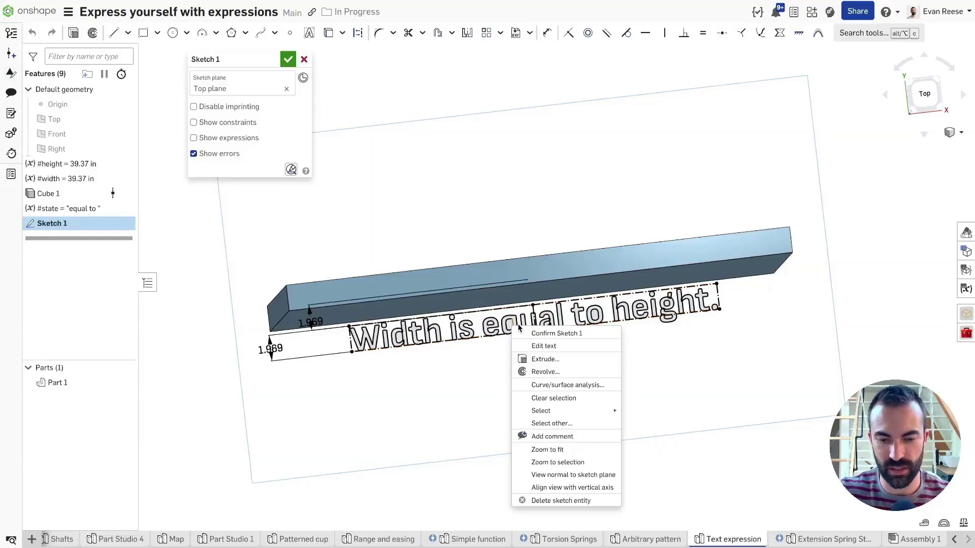
pyautogui.click(552, 351)
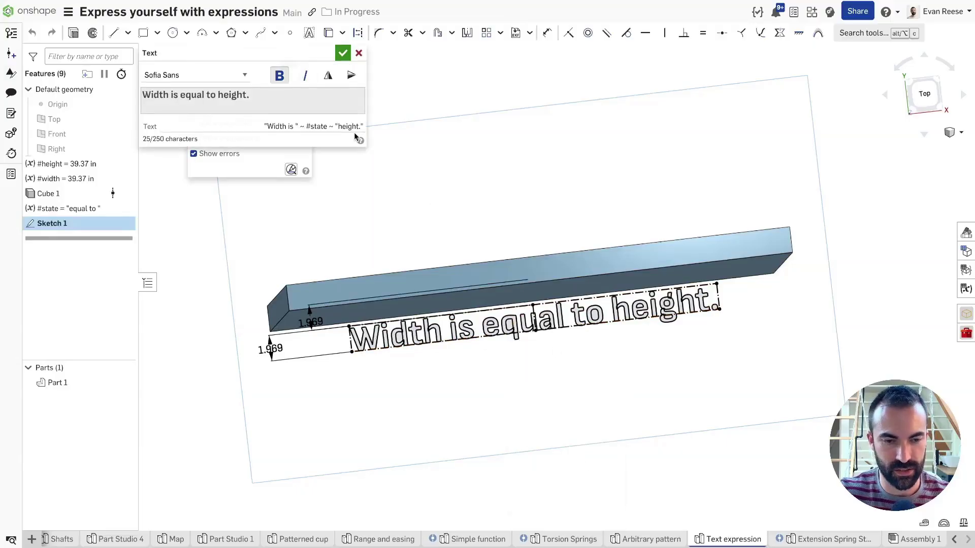
# Try converting the sketch text expression to plain text and back, and cancel both the text and sketch edits.
pyautogui.click(272, 126)
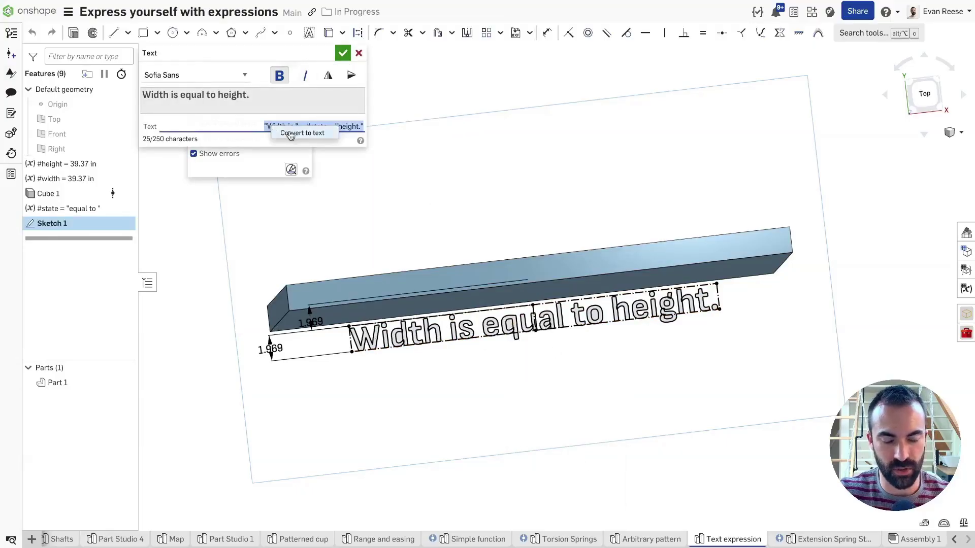
pyautogui.click(293, 135)
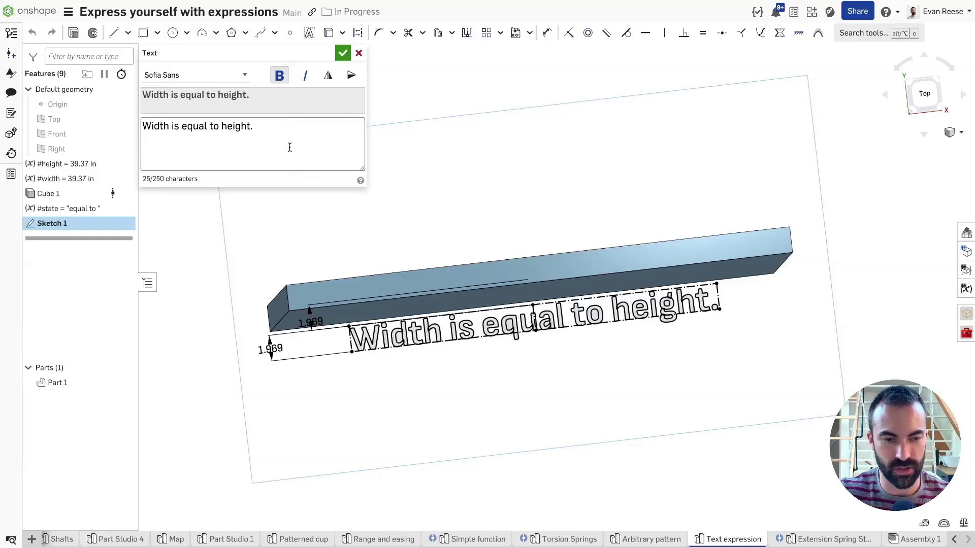
pyautogui.click(239, 144)
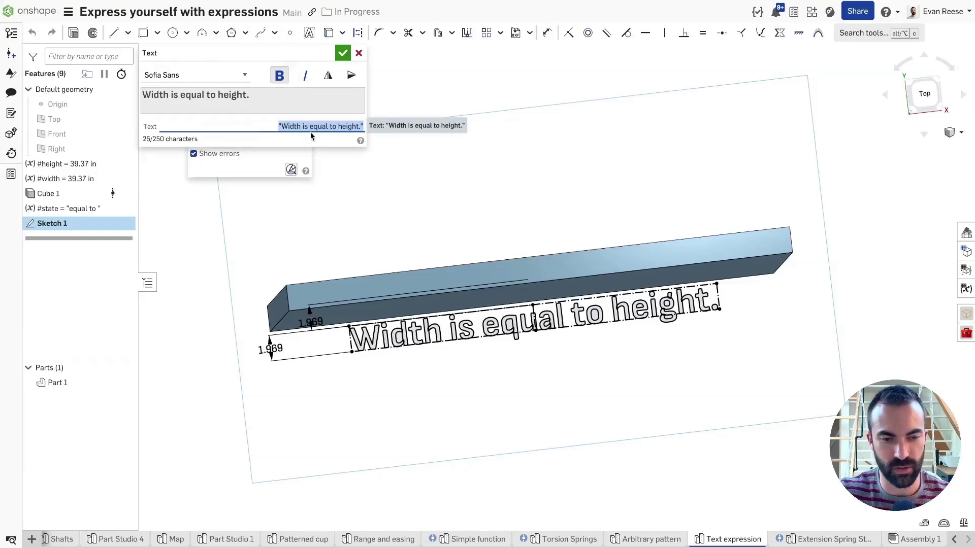
pyautogui.click(358, 54)
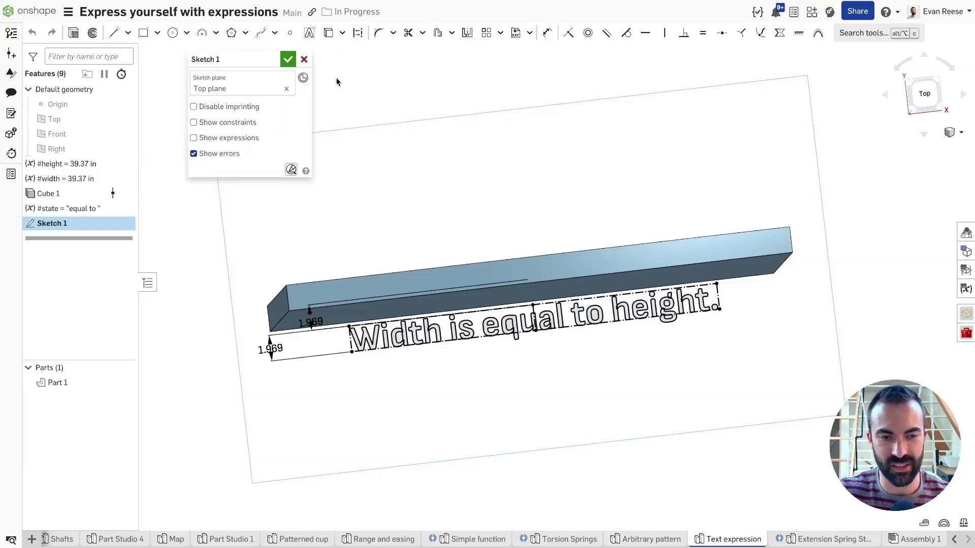
pyautogui.click(303, 57)
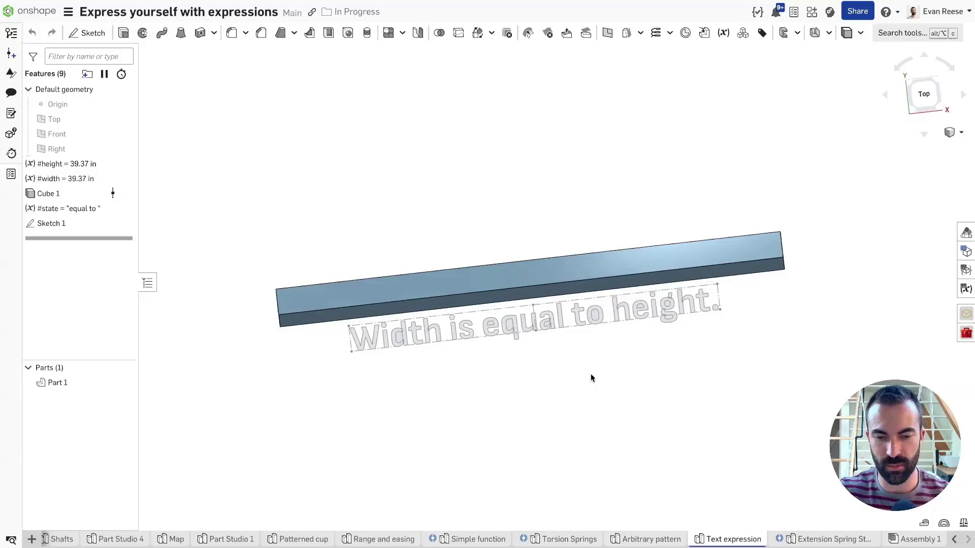
# Reopen Sketch 1's text and examine its concatenated expression "Width is " ~ #state ~ "height." part by part, and close both edits.
pyautogui.rightClick(461, 328)
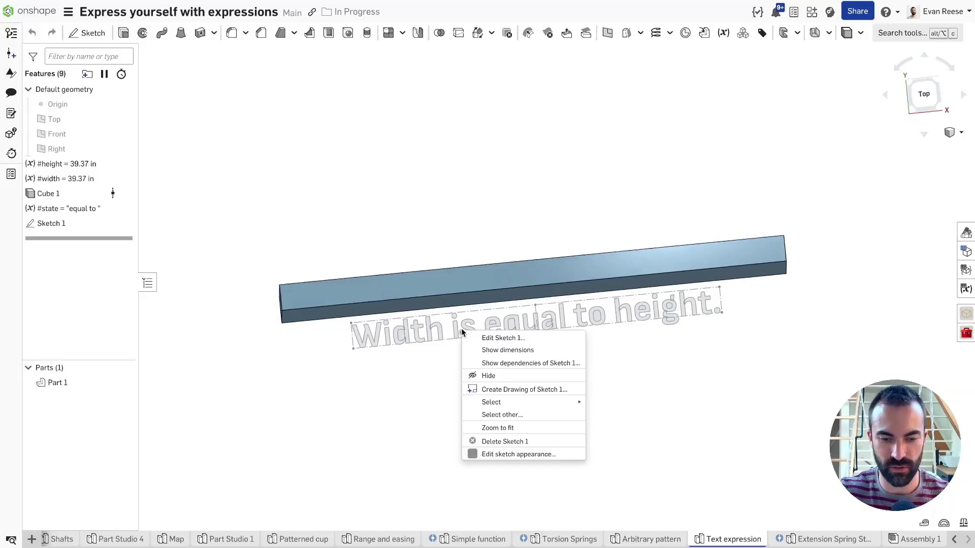
pyautogui.click(500, 336)
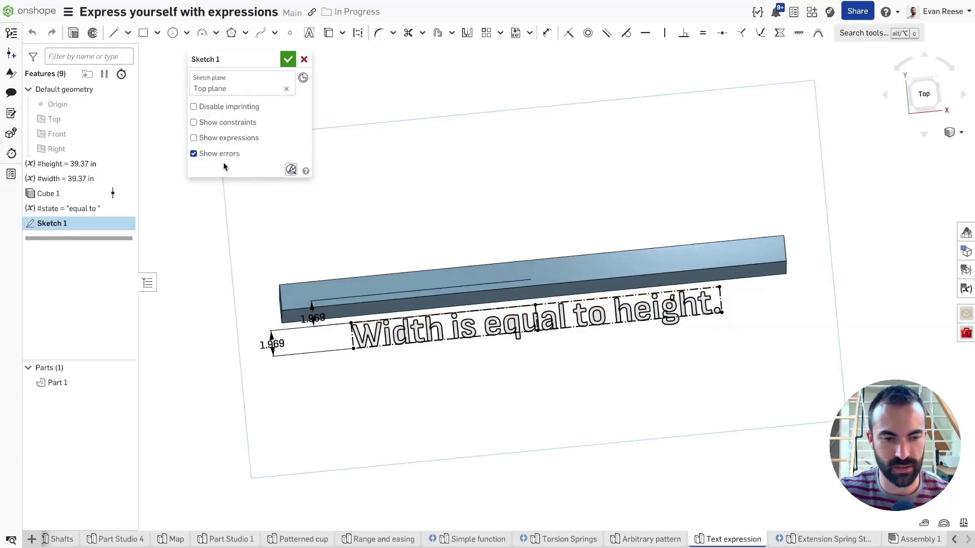
pyautogui.rightClick(465, 330)
pyautogui.click(515, 349)
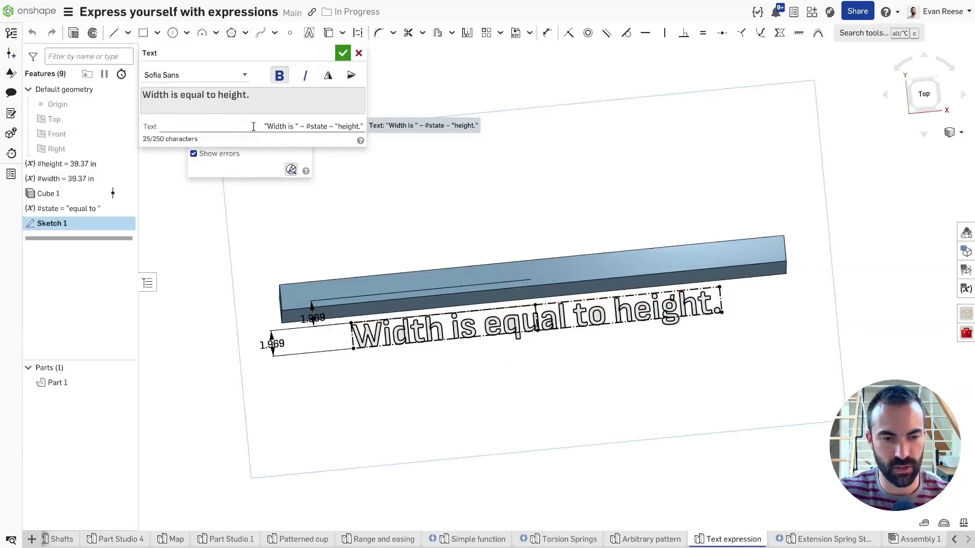
pyautogui.click(297, 125)
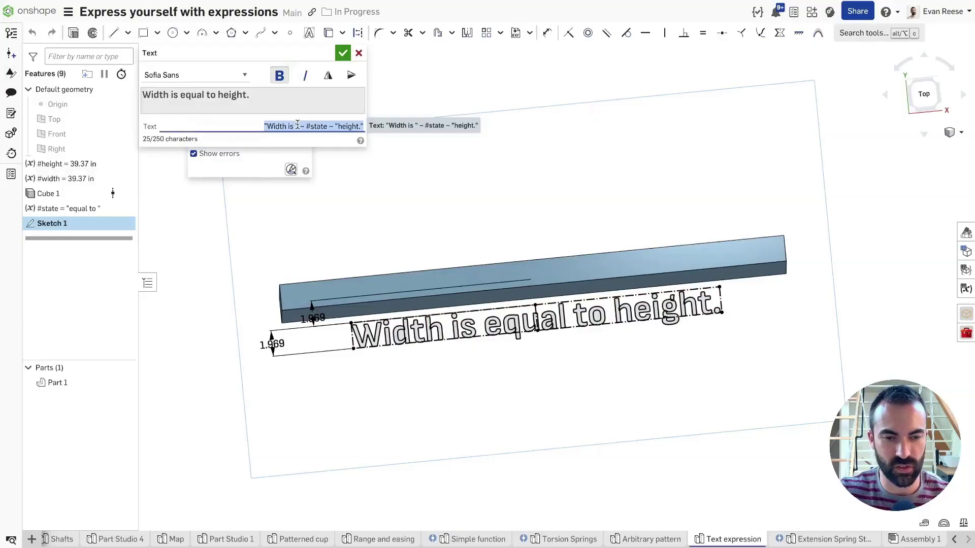
pyautogui.click(273, 126)
pyautogui.moveTo(264, 126); pyautogui.dragTo(304, 126)
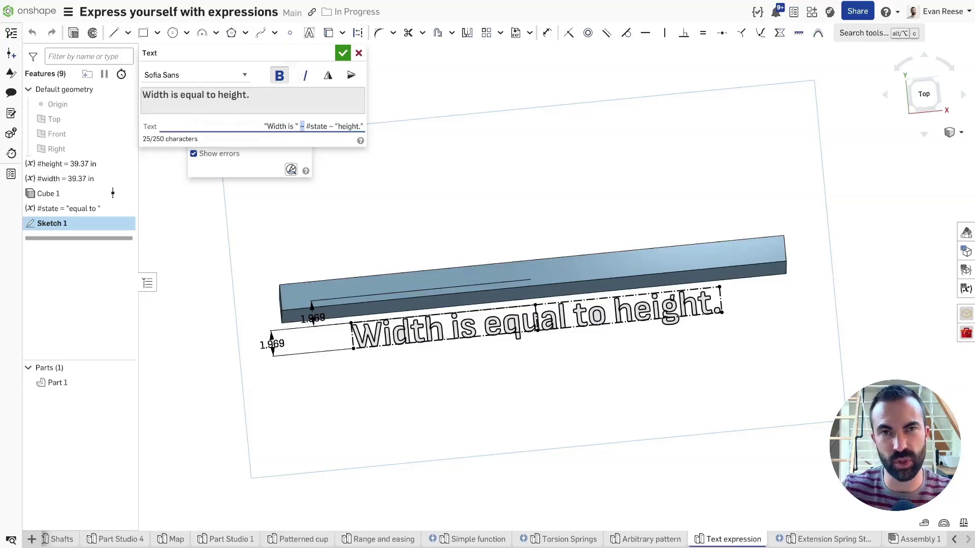
pyautogui.moveTo(306, 126); pyautogui.dragTo(327, 125)
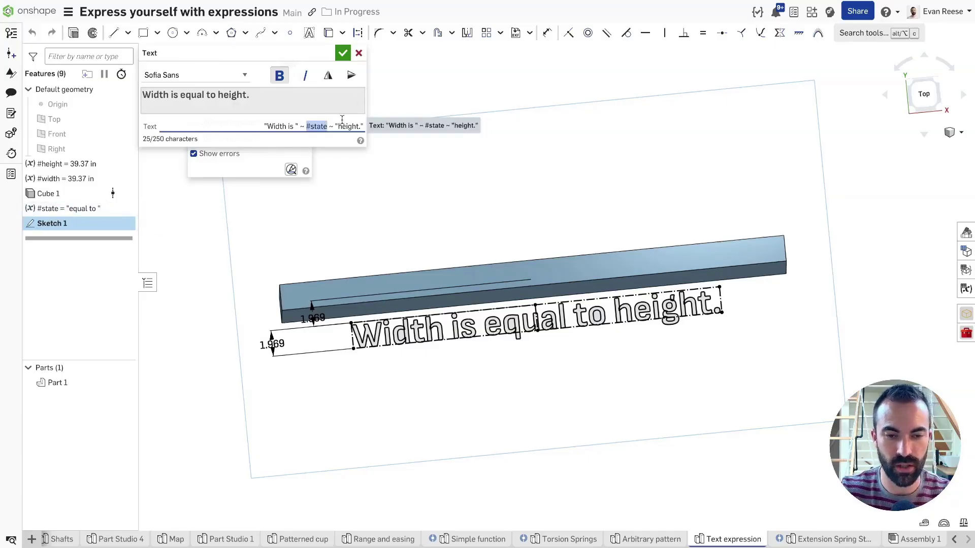
pyautogui.moveTo(329, 126); pyautogui.dragTo(374, 133)
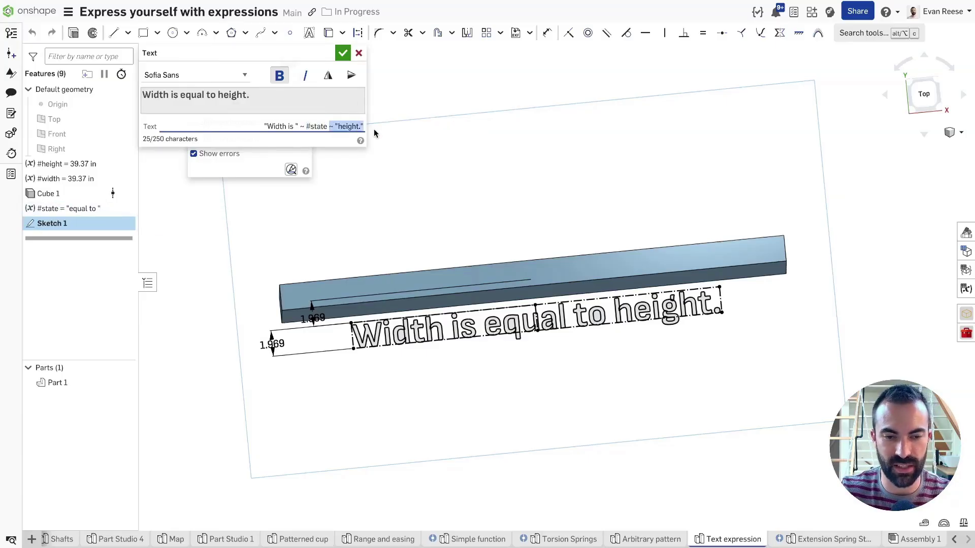
pyautogui.click(342, 53)
pyautogui.click(286, 60)
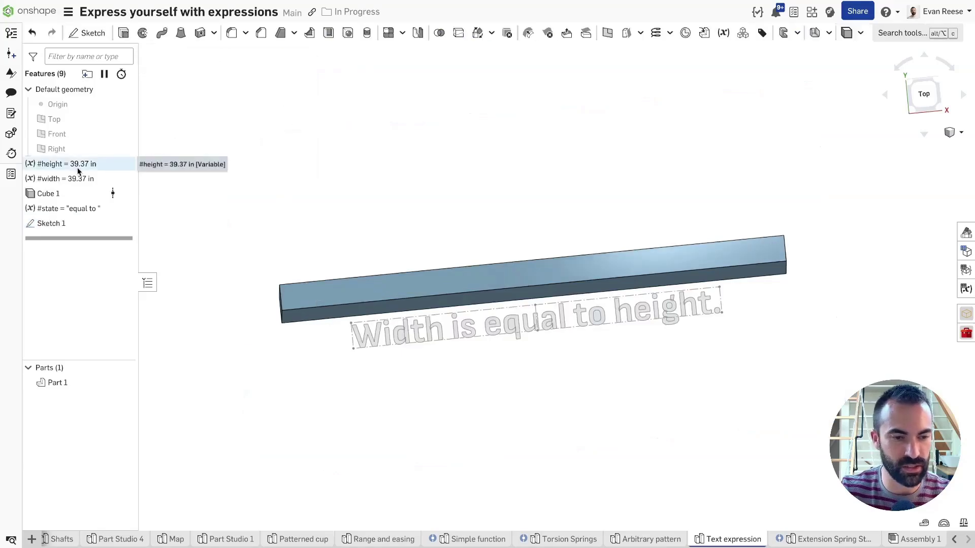
# With the final result shown, run the height variable up to 40.67 in and down to 36.77 in, and set it to 40 in.
pyautogui.doubleClick(76, 165)
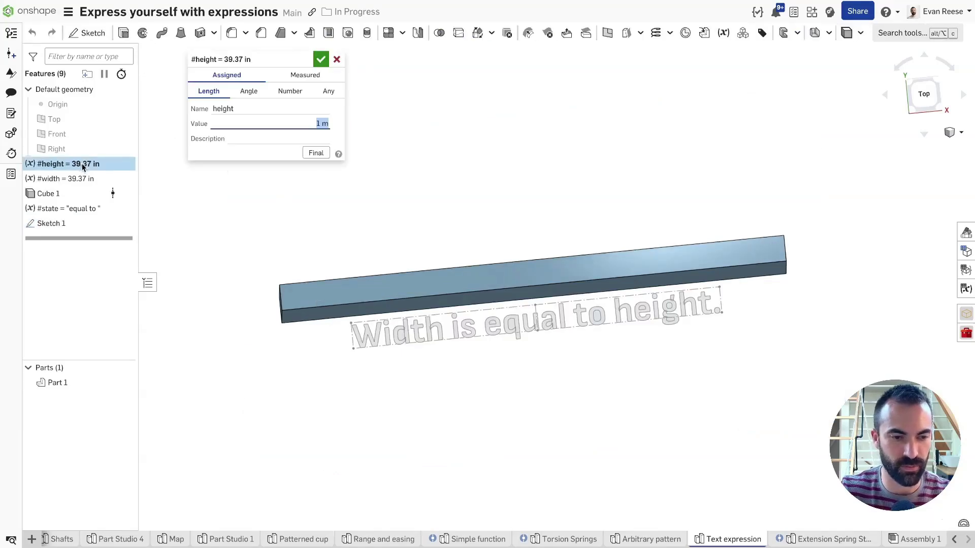
pyautogui.click(316, 153)
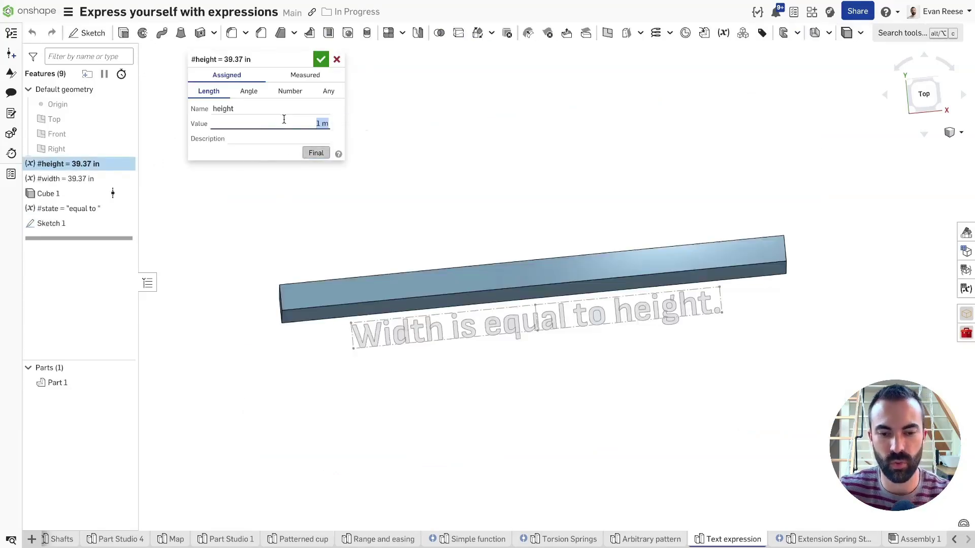
pyautogui.press('Up')
pyautogui.press('Up')
pyautogui.press('Up')
pyautogui.press('Up')
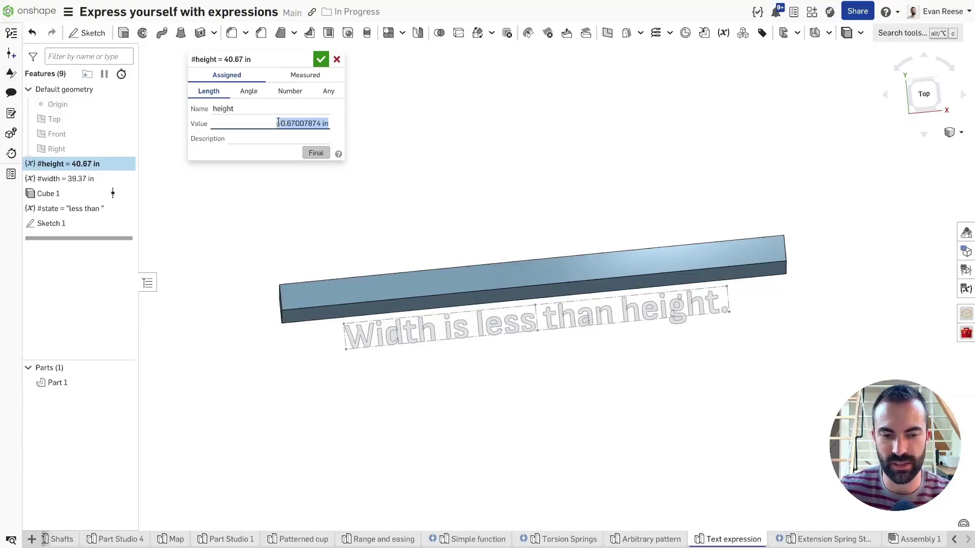
pyautogui.press('Down')
pyautogui.press('Down')
pyautogui.press('Down')
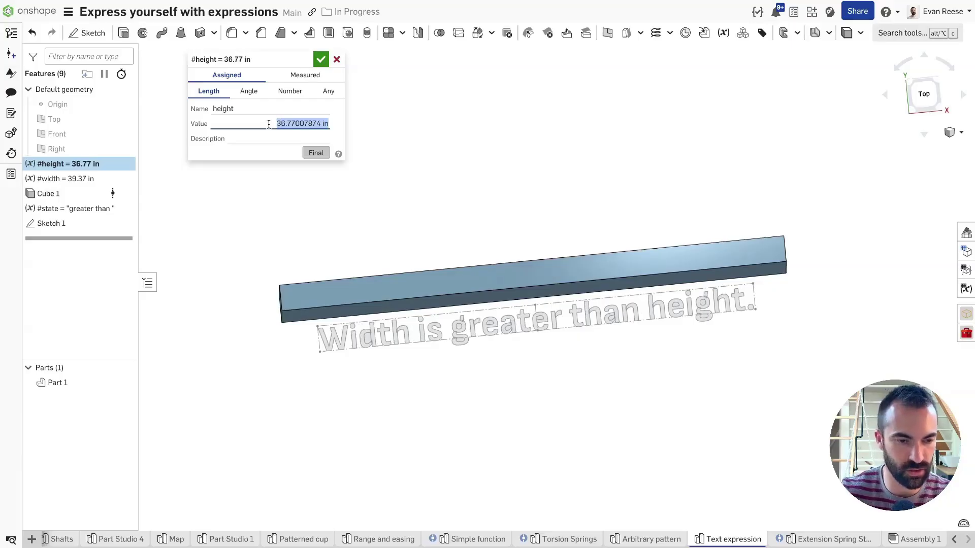
pyautogui.write('40')
pyautogui.press('Return')
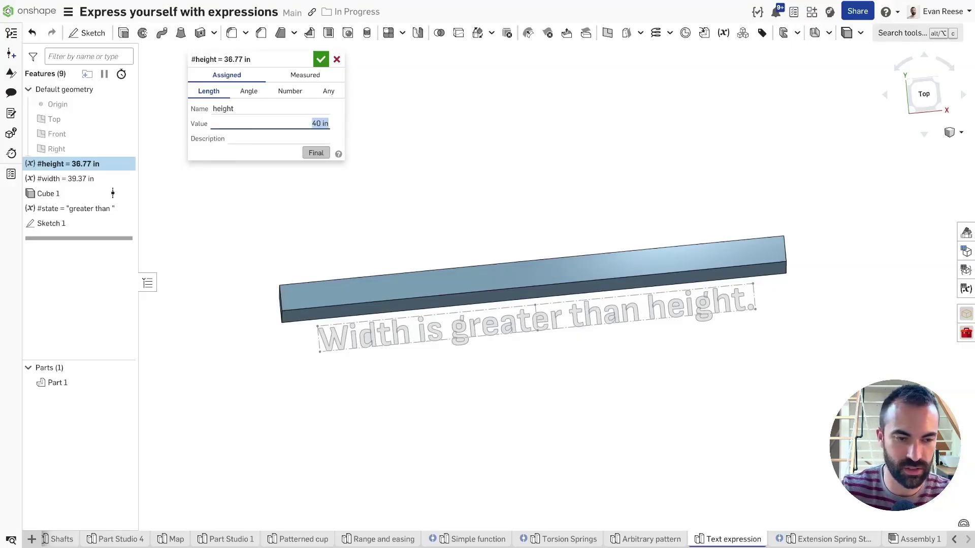
# Set the width variable to 40 in, toggle the final result preview, and accept it.
pyautogui.doubleClick(99, 178)
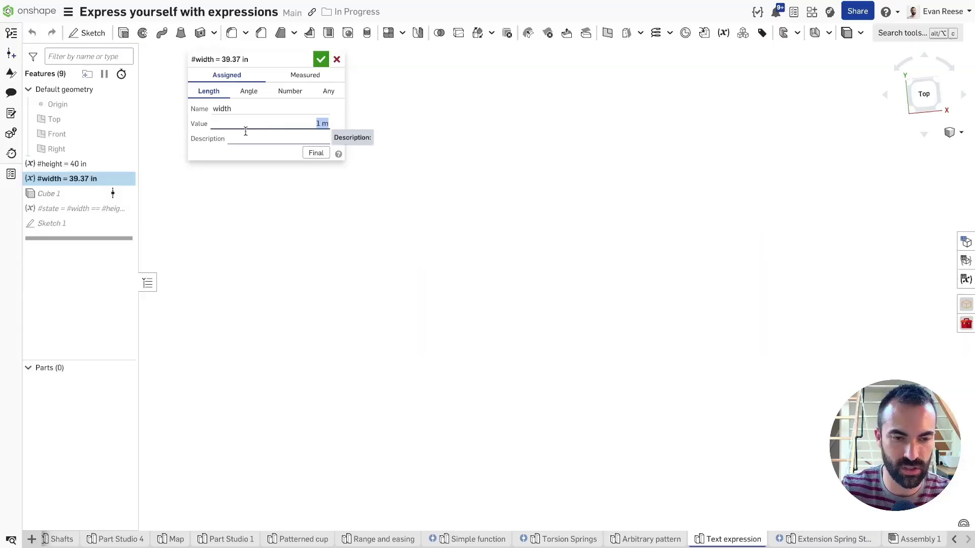
pyautogui.write('40')
pyautogui.press('Return')
pyautogui.click(315, 152)
pyautogui.click(320, 59)
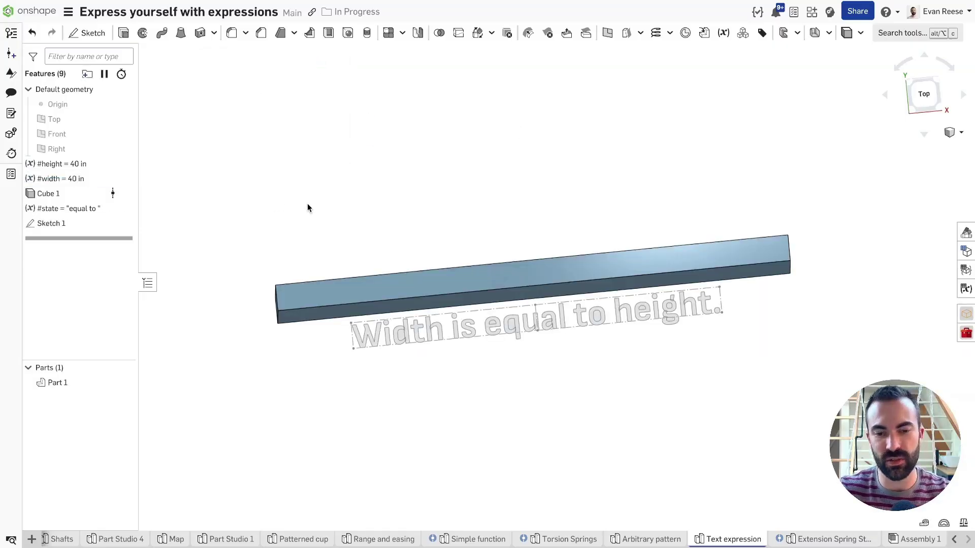
# Open the state variable with its dialog widened and examine the first condition, #width == #height ? "equal to ".
pyautogui.doubleClick(71, 208)
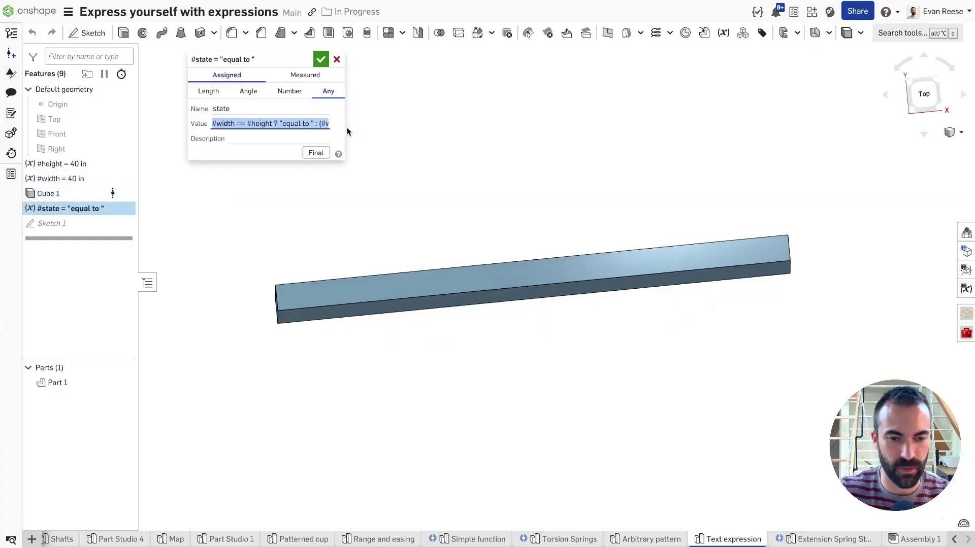
pyautogui.moveTo(343, 129); pyautogui.dragTo(717, 129)
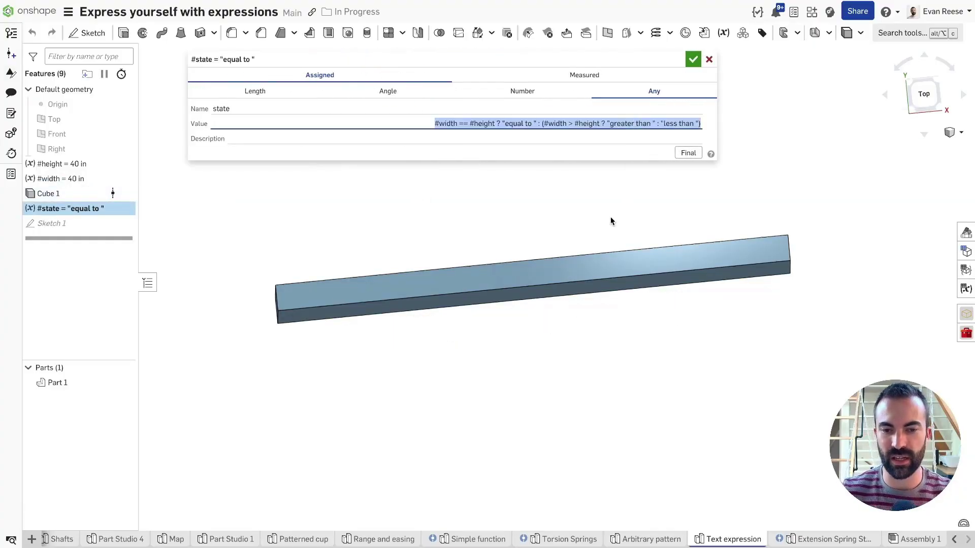
pyautogui.press('Left')
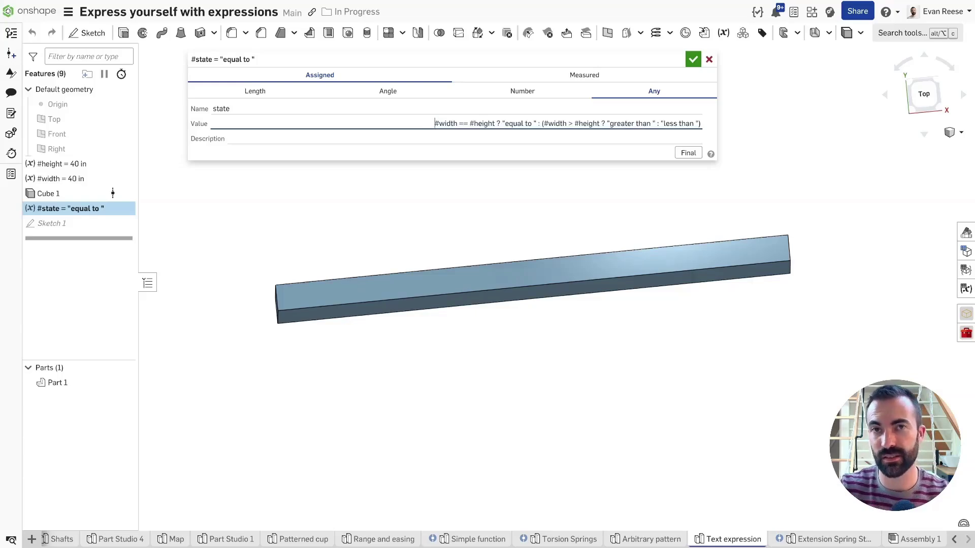
pyautogui.hotkey('ctrl', 'shift', 'Right')
pyautogui.hotkey('ctrl', 'shift', 'Right')
pyautogui.hotkey('ctrl', 'shift', 'Right')
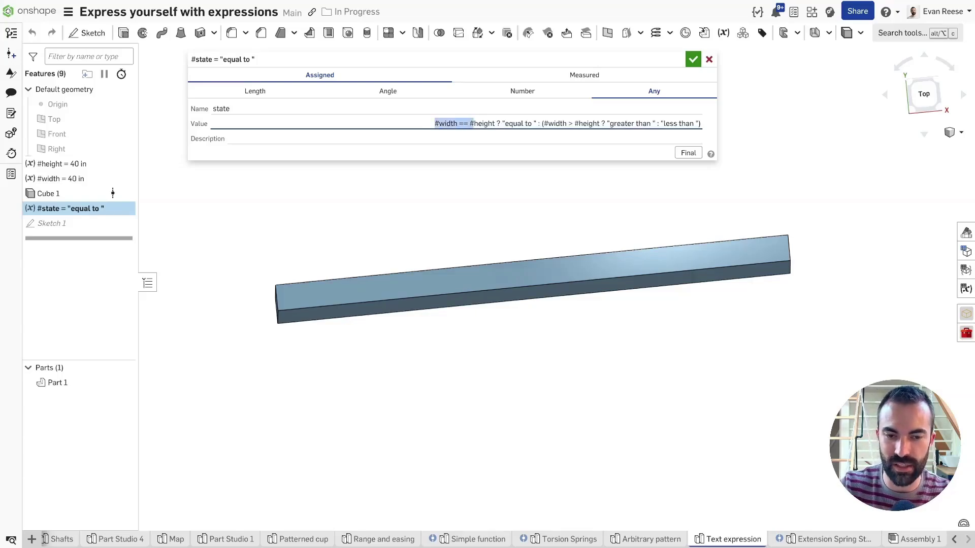
pyautogui.hotkey('ctrl', 'shift', 'Right')
pyautogui.hotkey('ctrl', 'shift', 'Right')
pyautogui.hotkey('ctrl', 'shift', 'Right')
pyautogui.hotkey('ctrl', 'shift', 'Right')
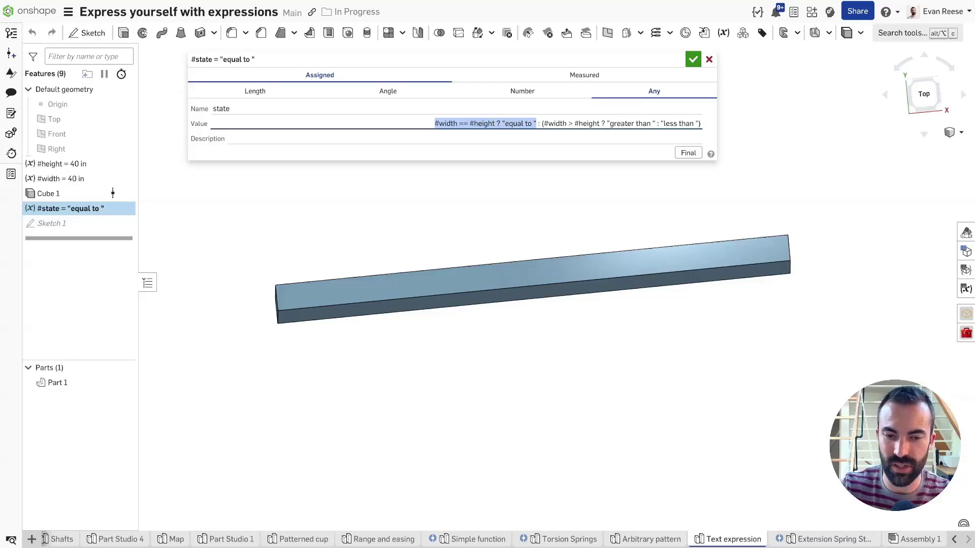
# Examine the nested #width > #height condition and the full expression of the state variable, and close the variable.
pyautogui.press('Right')
pyautogui.hotkey('shift', 'End')
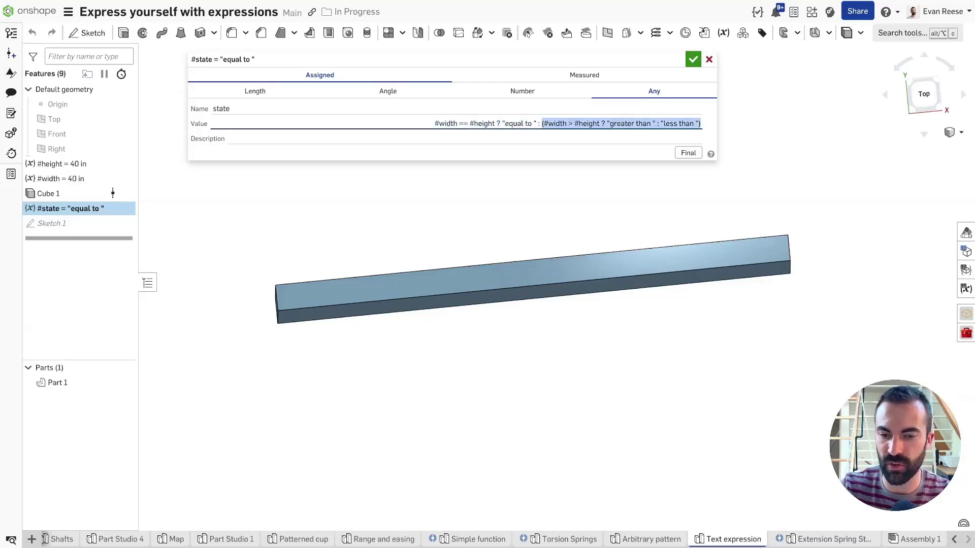
pyautogui.press('Right')
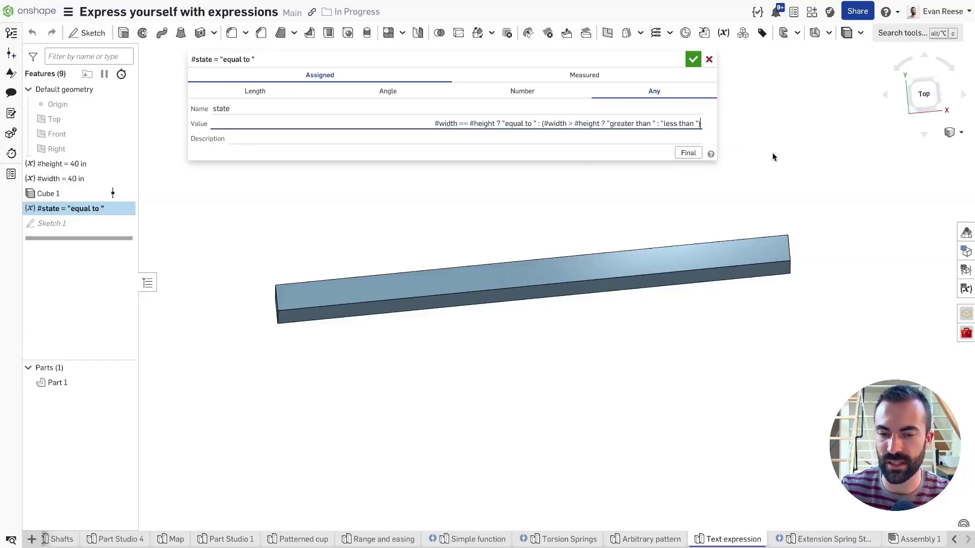
pyautogui.tripleClick(648, 124)
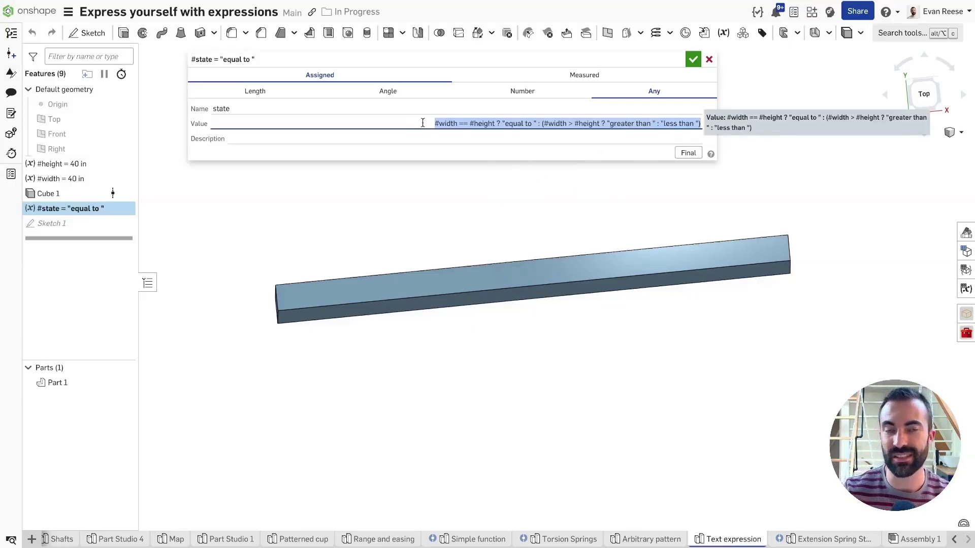
pyautogui.click(692, 60)
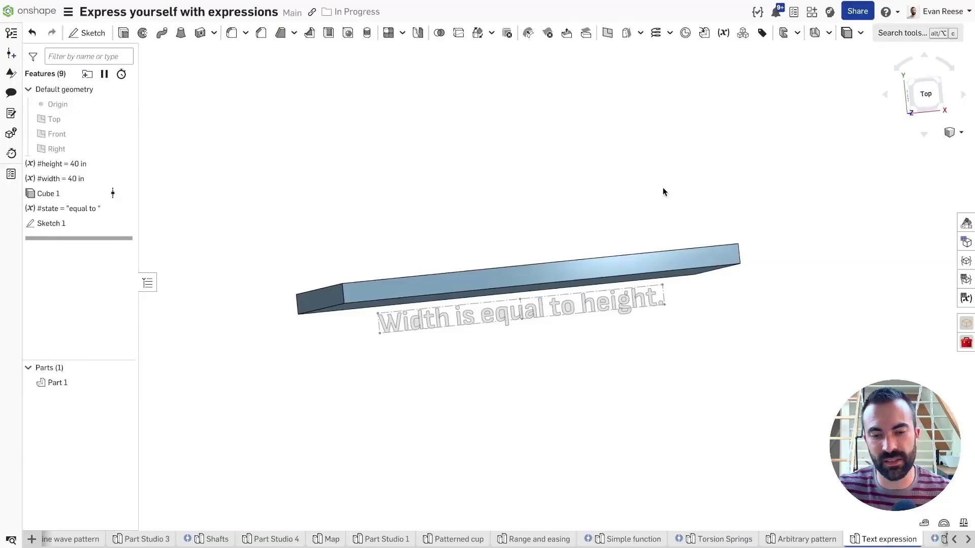
# Bring up the FeatureScript code of the Text expression studio, look through it from start to sketch text, and close it.
pyautogui.moveTo(224, 150); pyautogui.dragTo(679, 183)
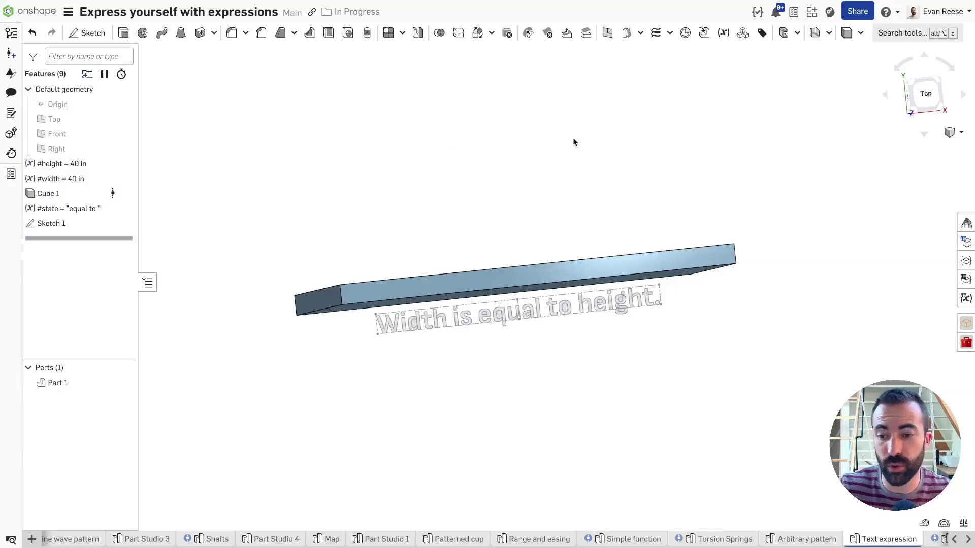
pyautogui.rightClick(866, 540)
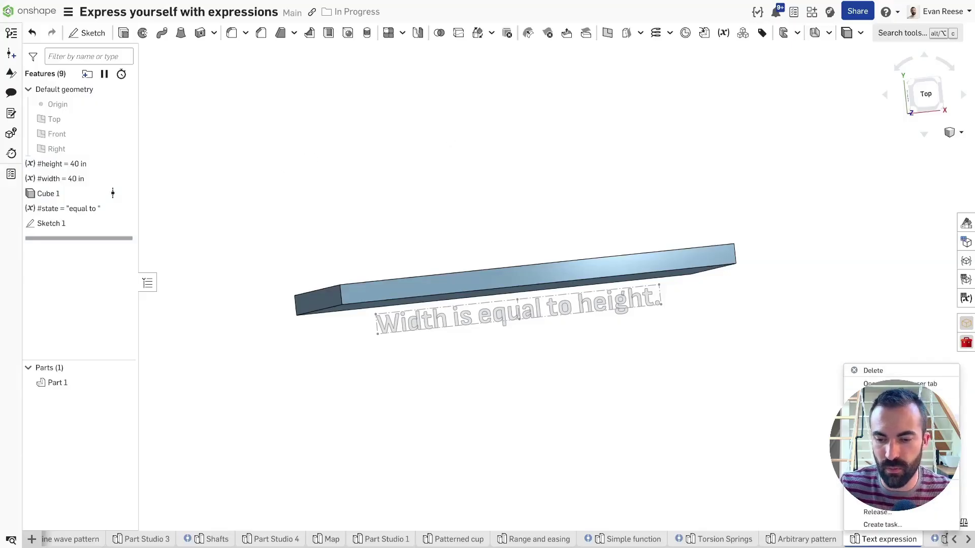
pyautogui.click(884, 487)
pyautogui.scroll(-15, 883, 487)
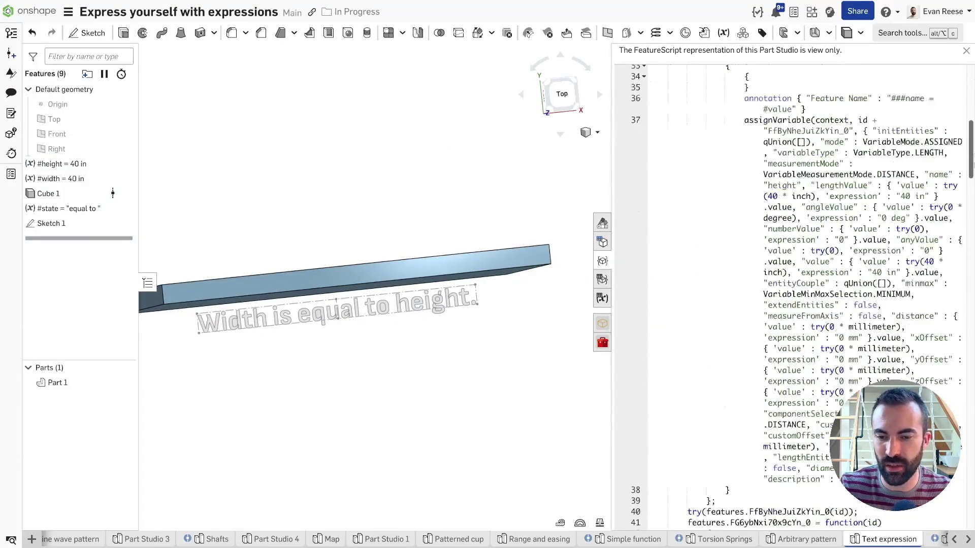
pyautogui.scroll(-14, 884, 486)
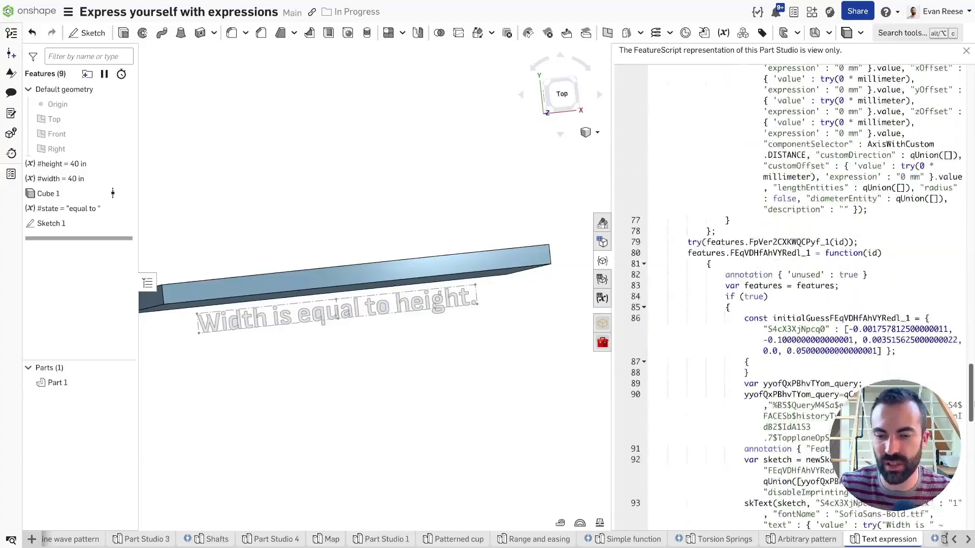
pyautogui.moveTo(971, 357); pyautogui.dragTo(971, 101)
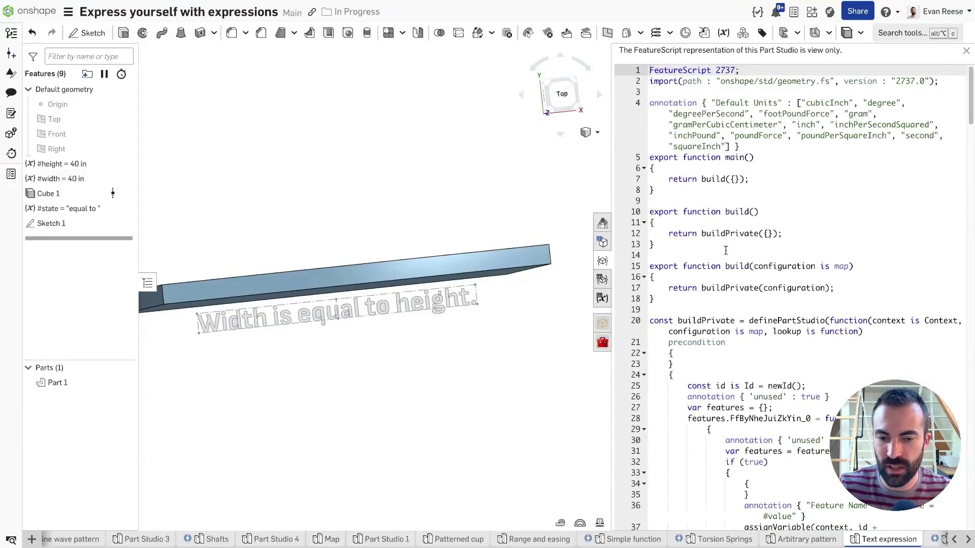
pyautogui.click(602, 261)
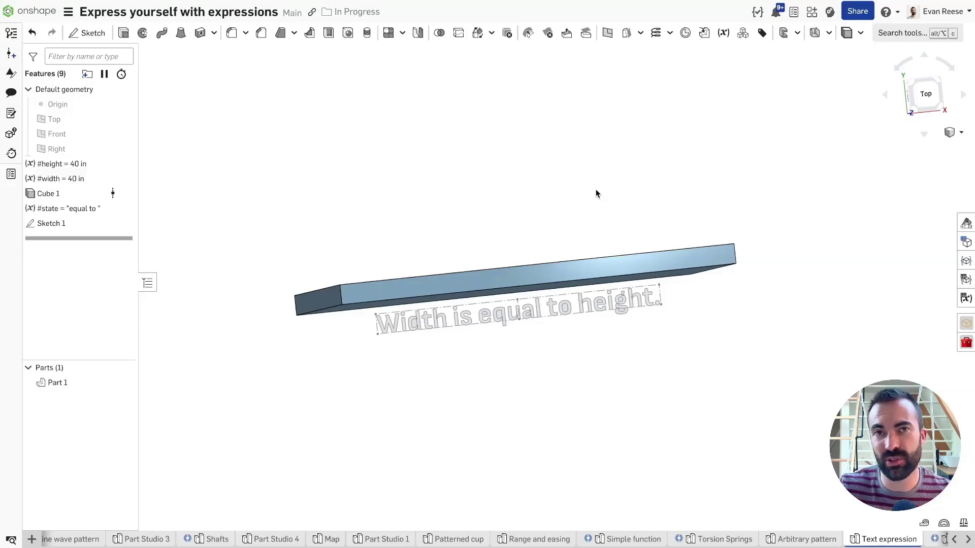